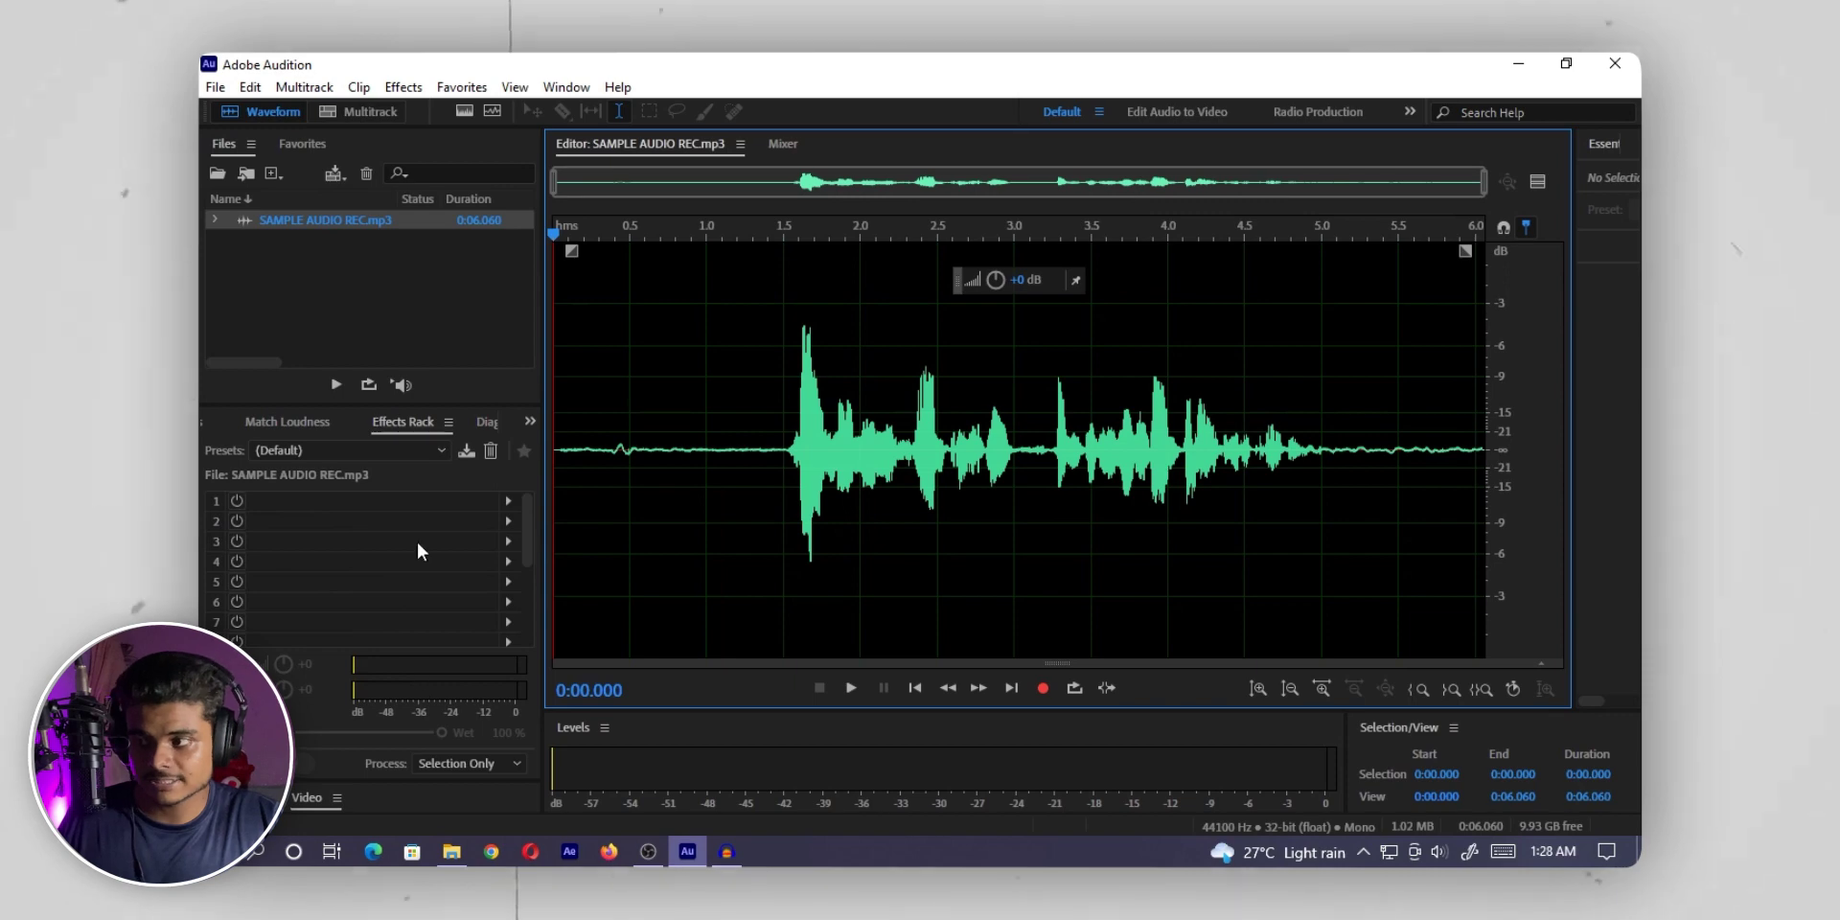
{"action": "left_click", "coordinate": [508, 500]}
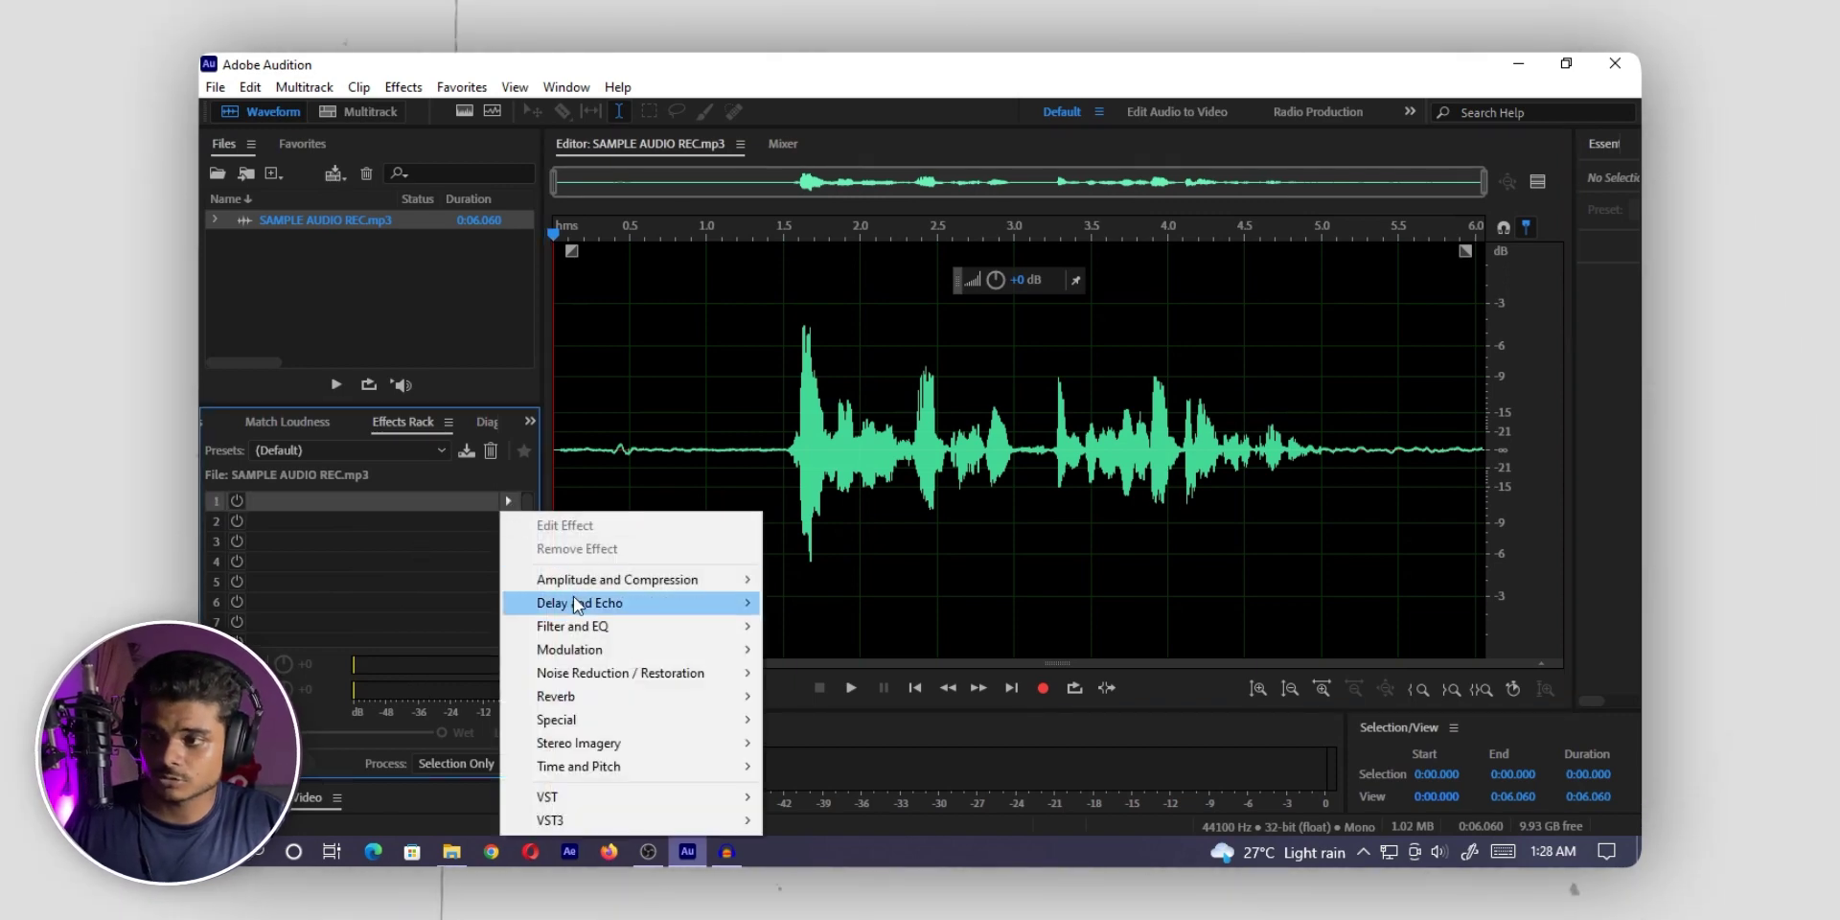
{"action": "left_click", "coordinate": [460, 502]}
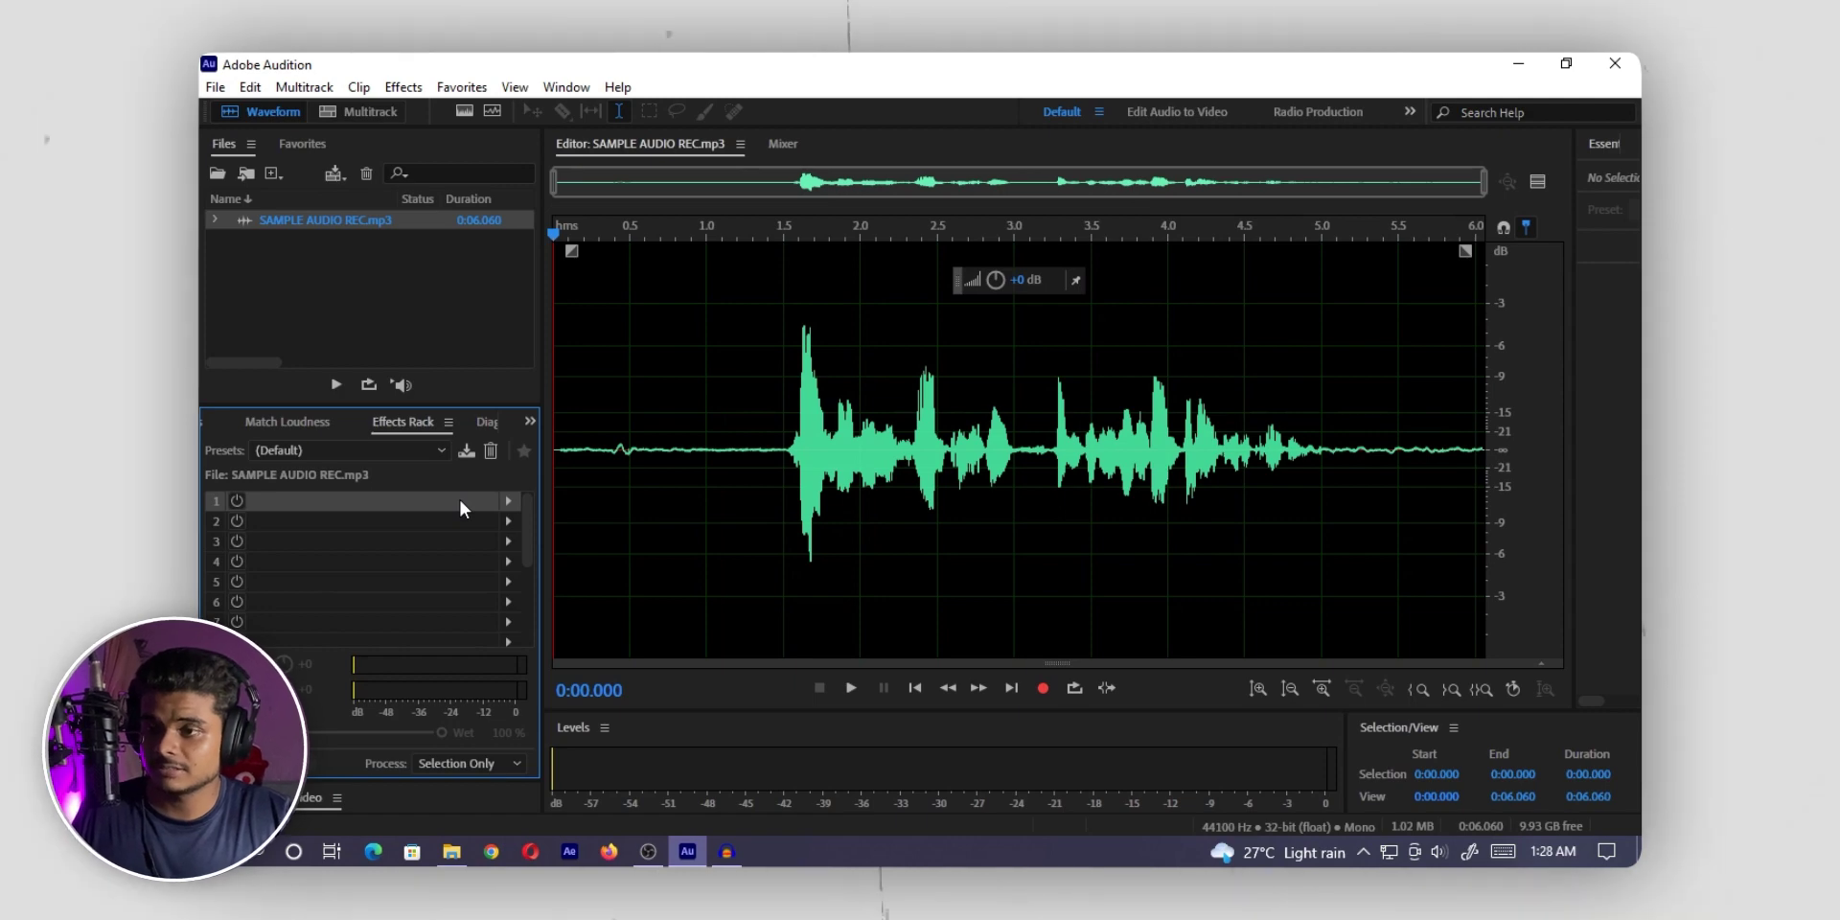
Step: Play the unprocessed recording from about 1.47 seconds and stop after the speech ends
{"action": "left_click", "coordinate": [780, 235]}
{"action": "key", "text": "space"}
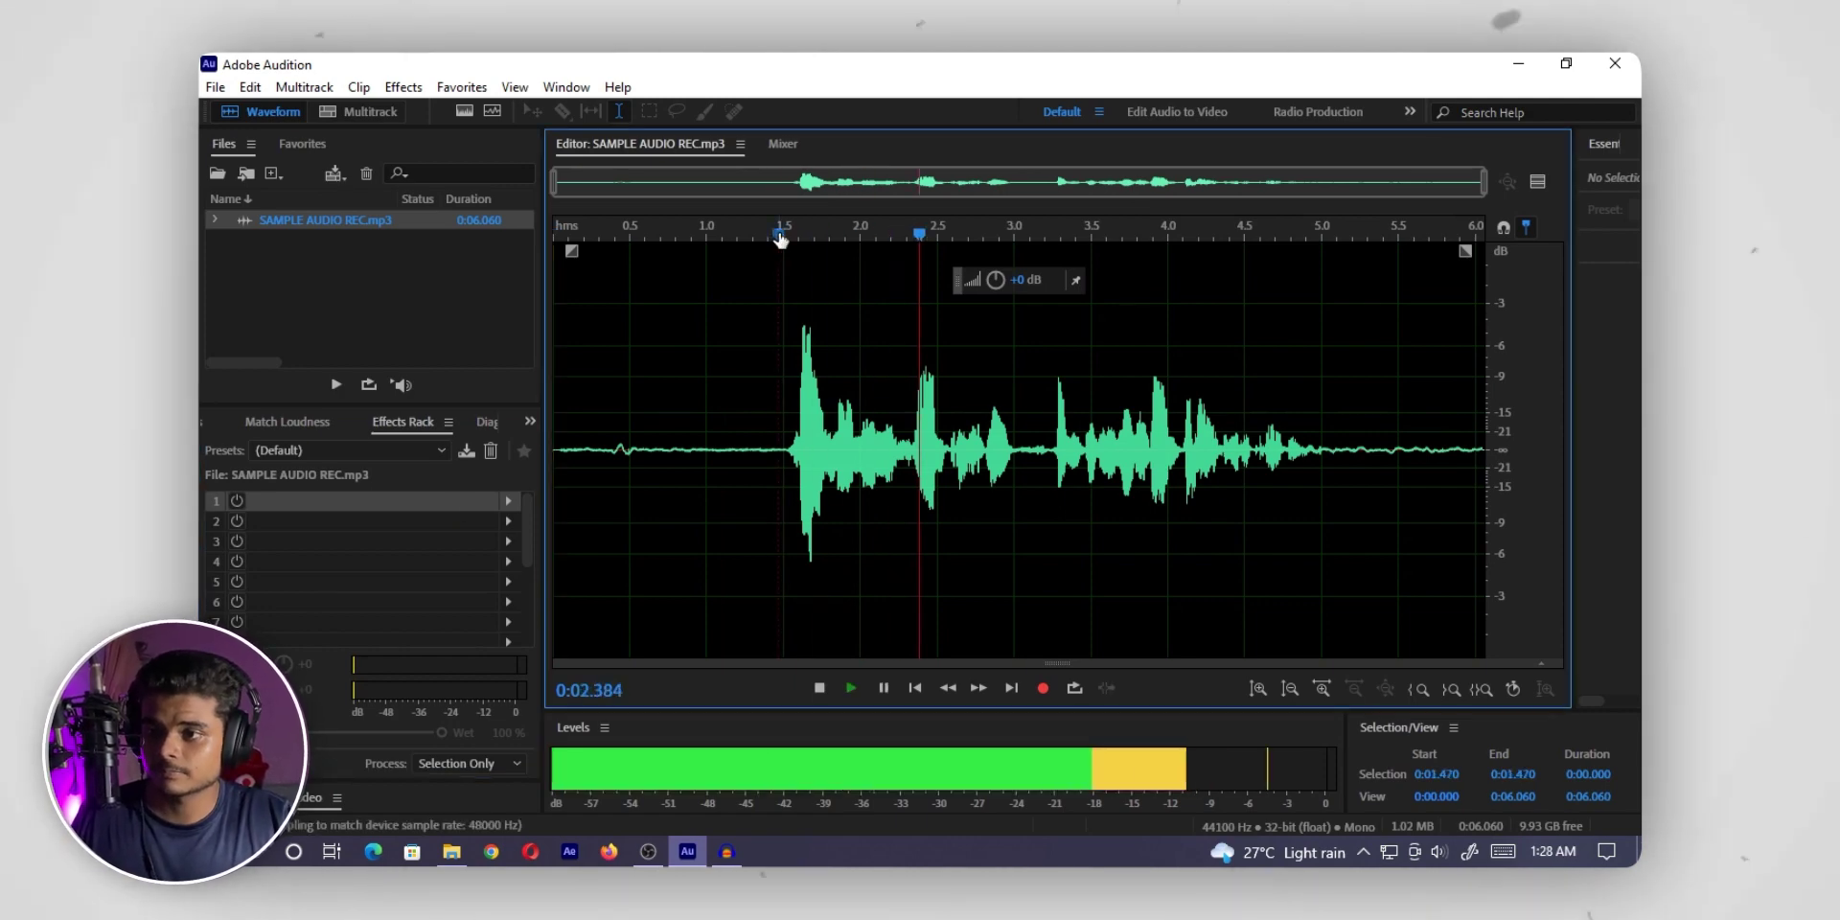
{"action": "key", "text": "space"}
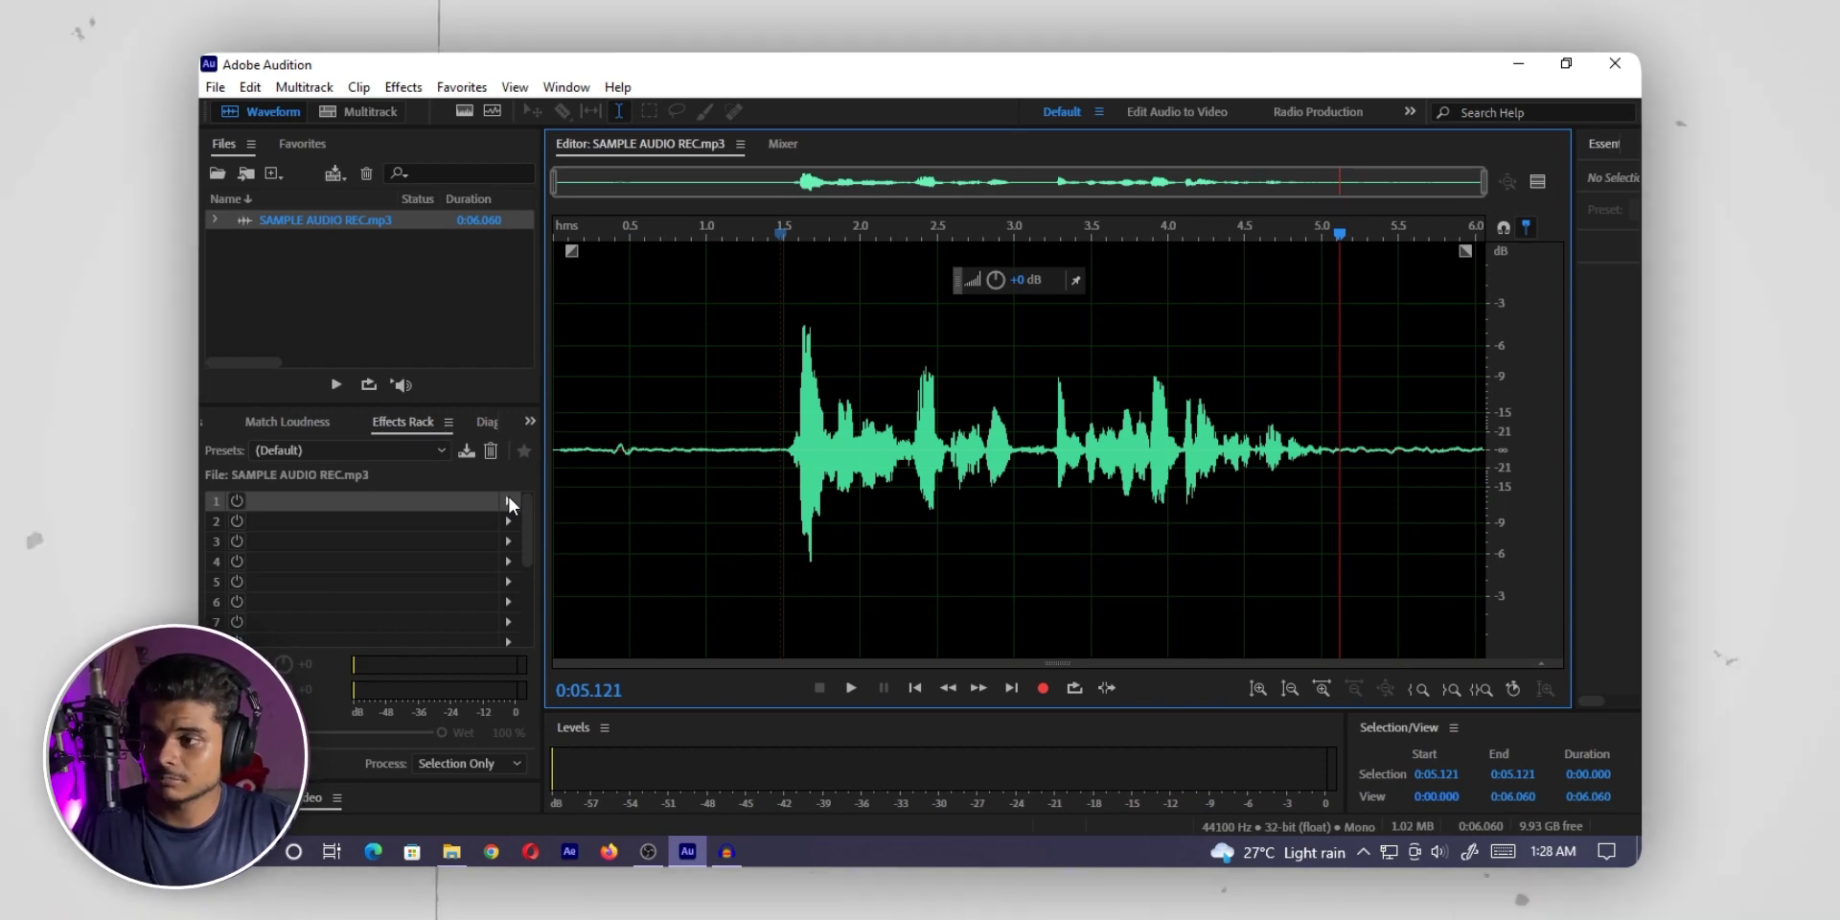
Step: Add a Mastering effect to rack slot 1 and choose its Make Room For Vocals preset
{"action": "left_click", "coordinate": [507, 498]}
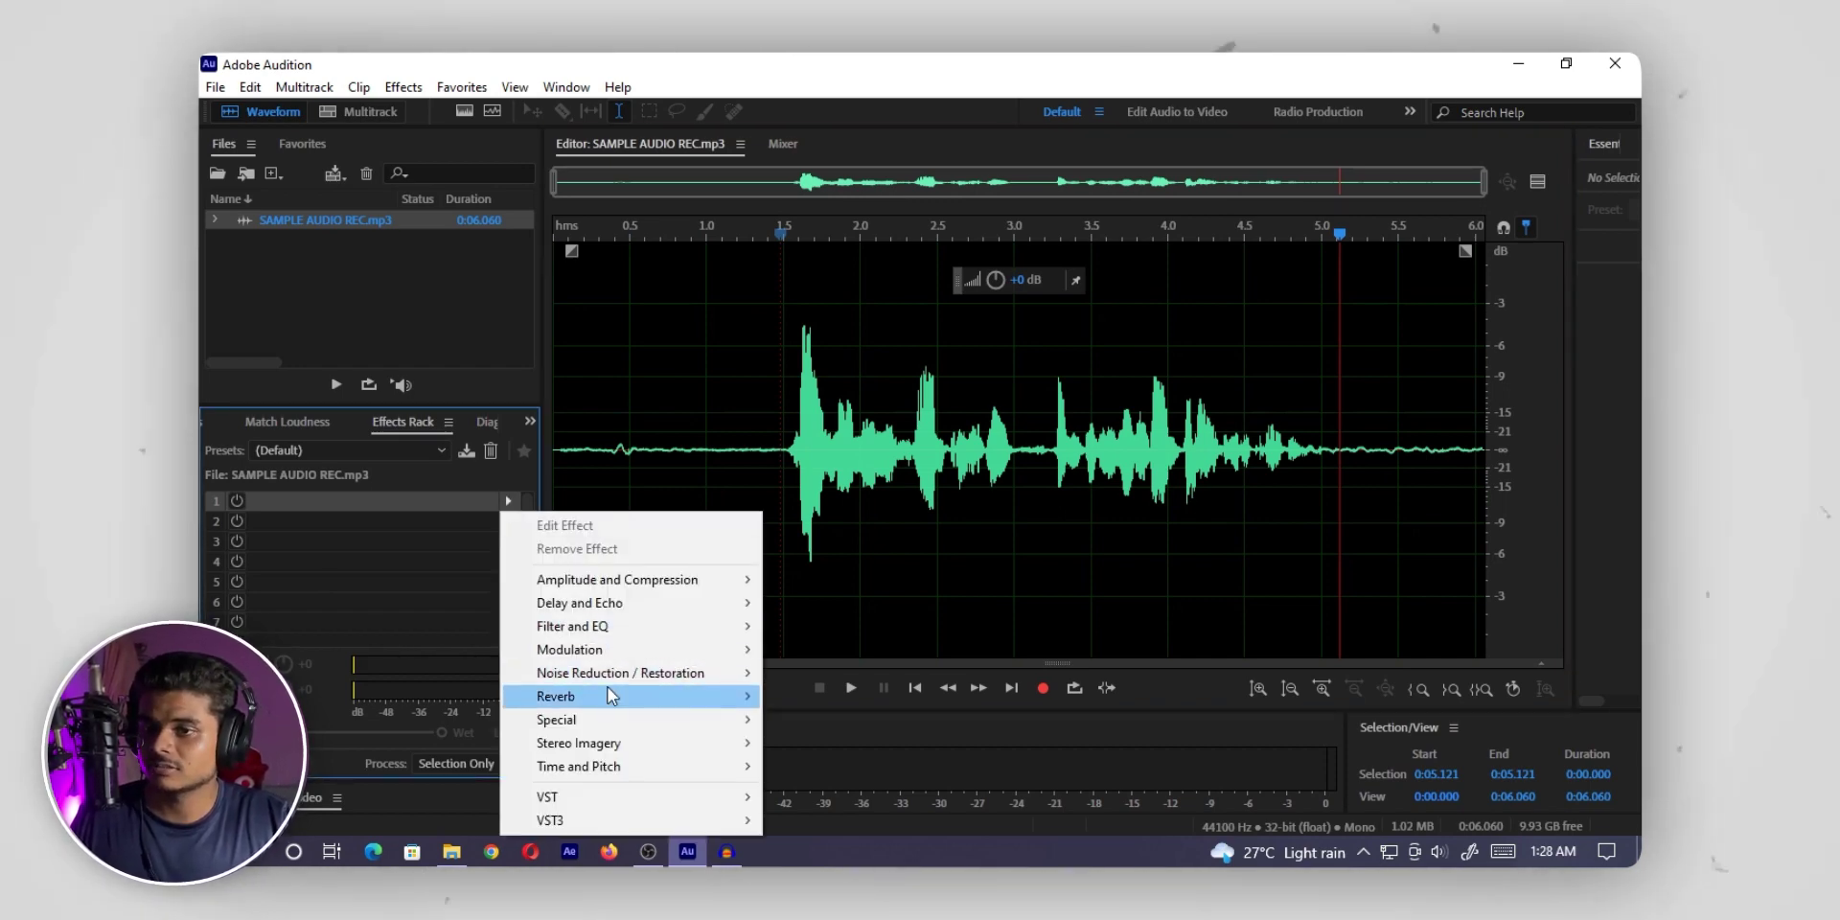
{"action": "mouse_move", "coordinate": [610, 696]}
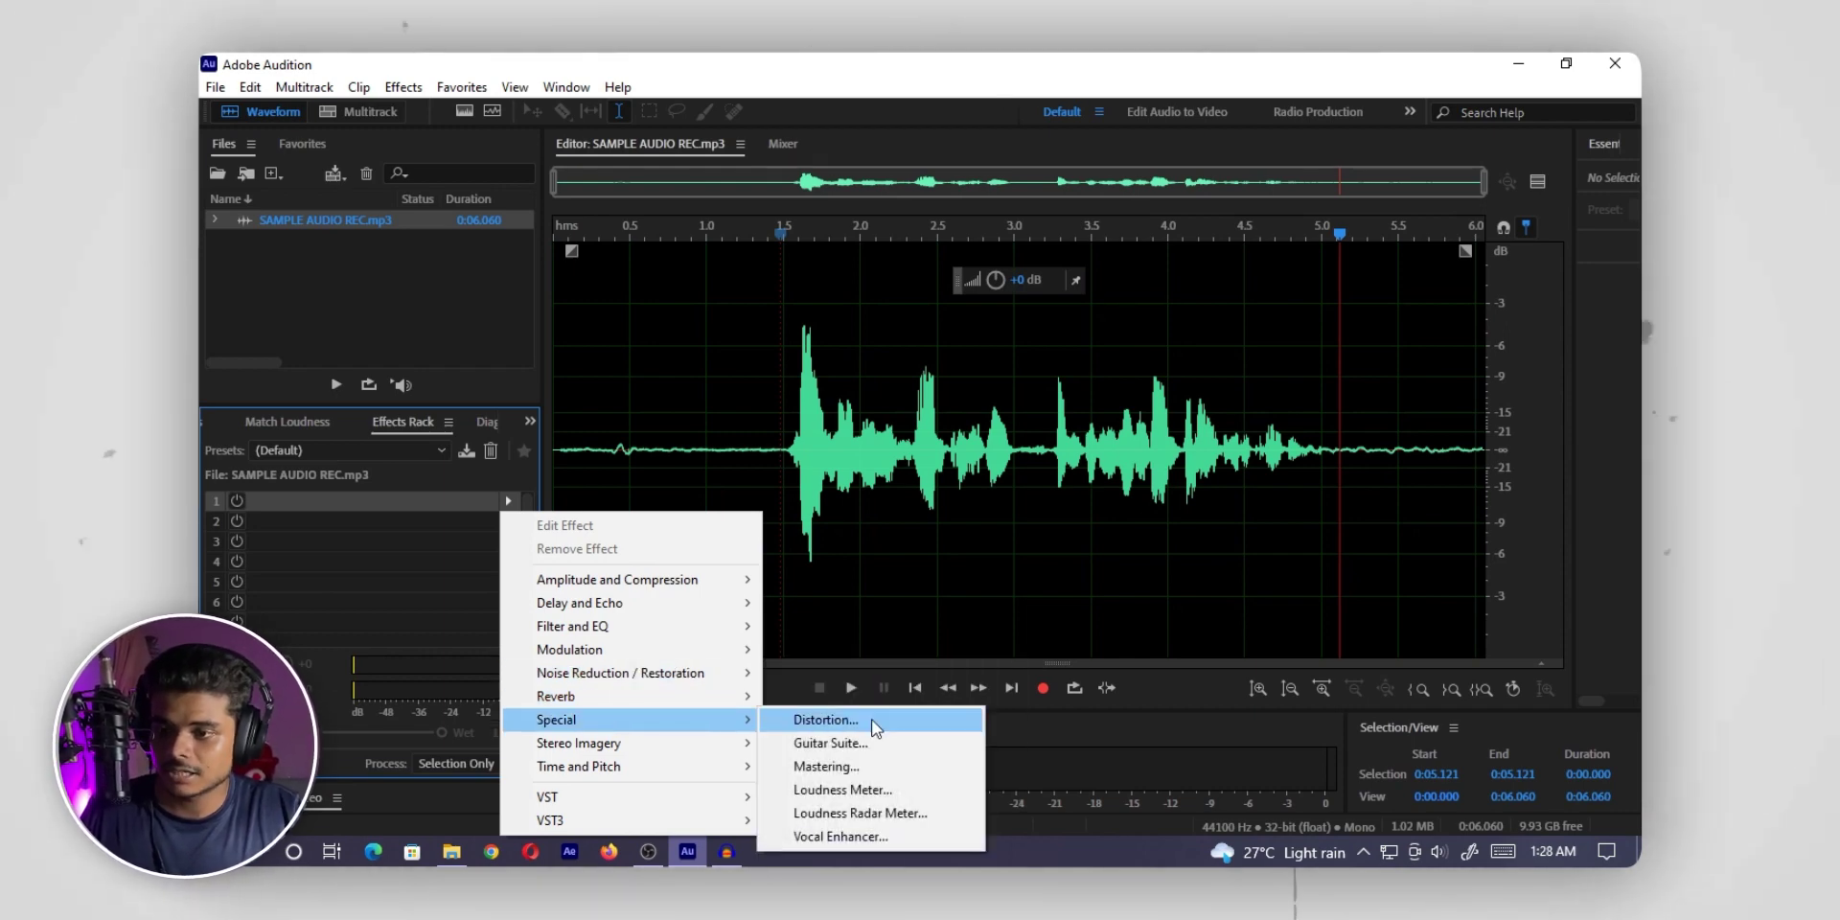
{"action": "left_click", "coordinate": [862, 765]}
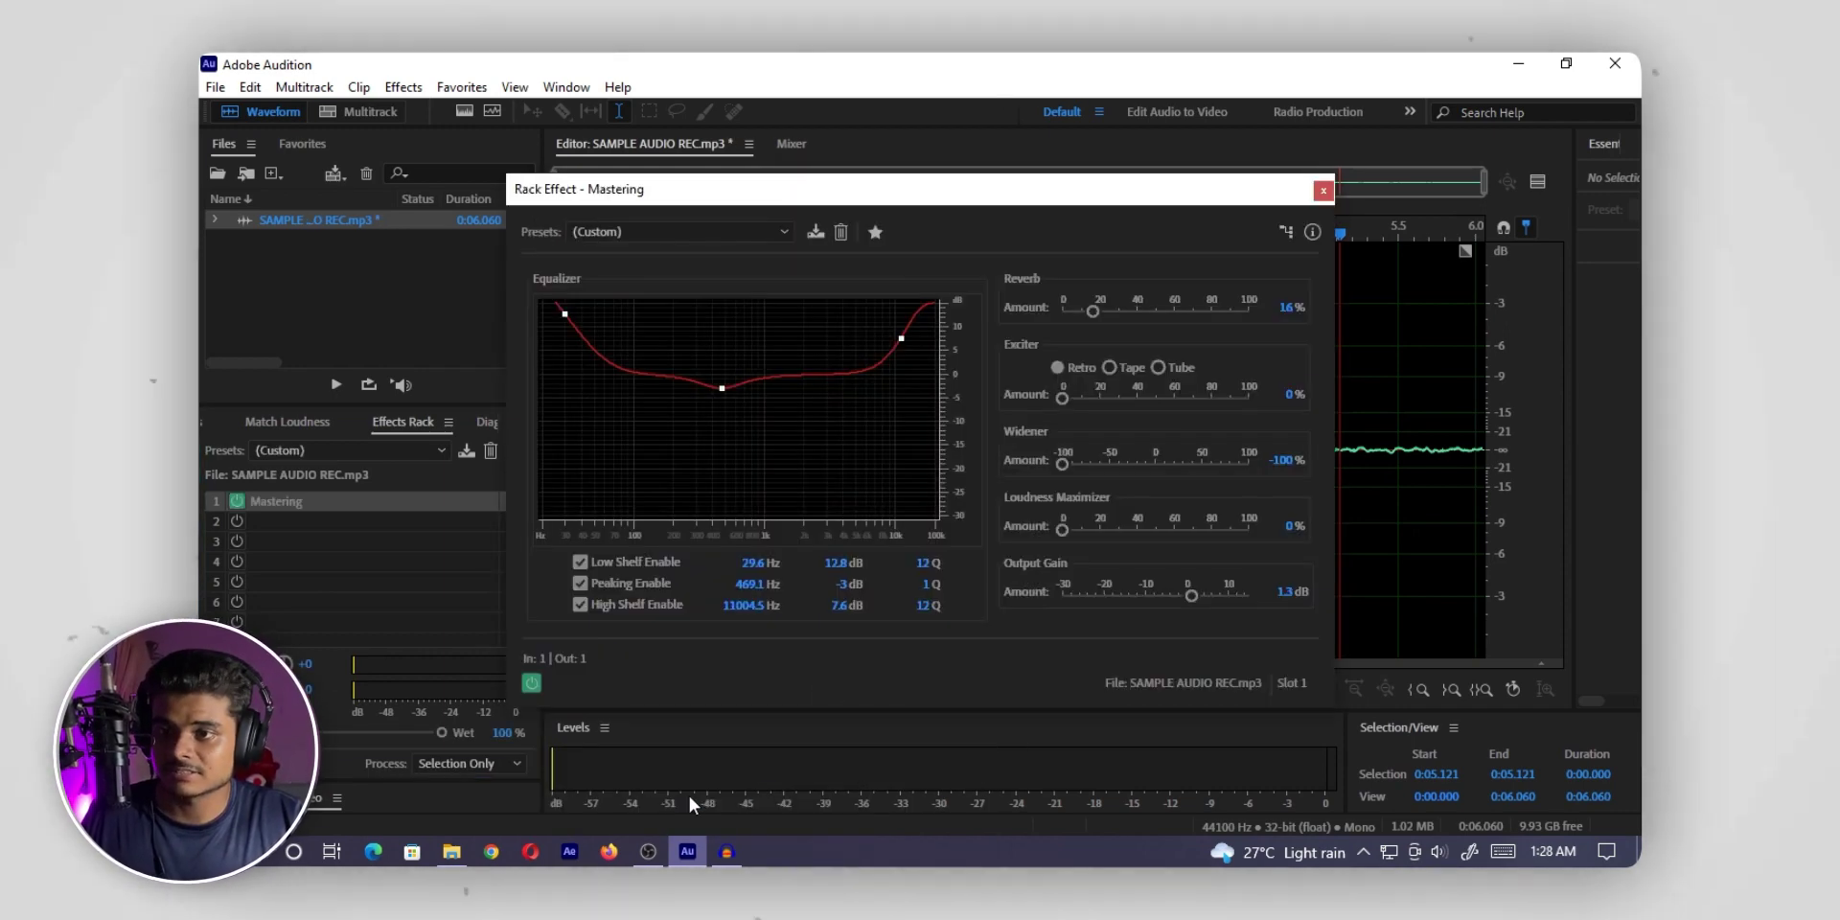
{"action": "left_click", "coordinate": [636, 230]}
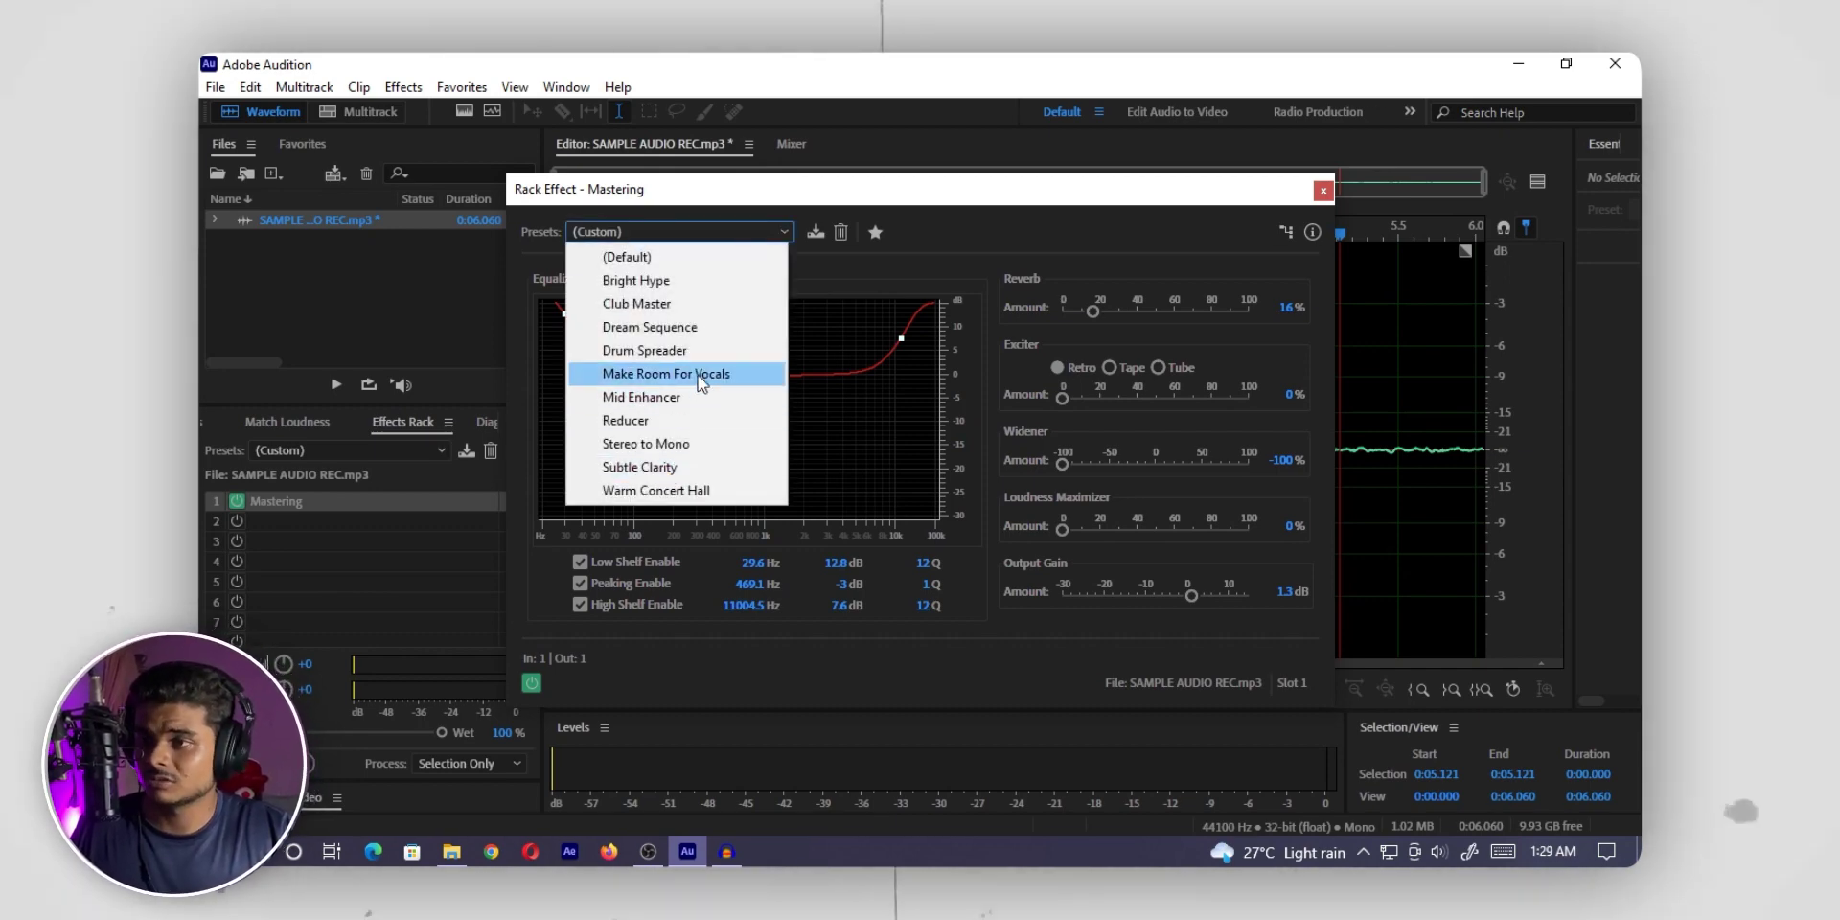
{"action": "left_click", "coordinate": [697, 375]}
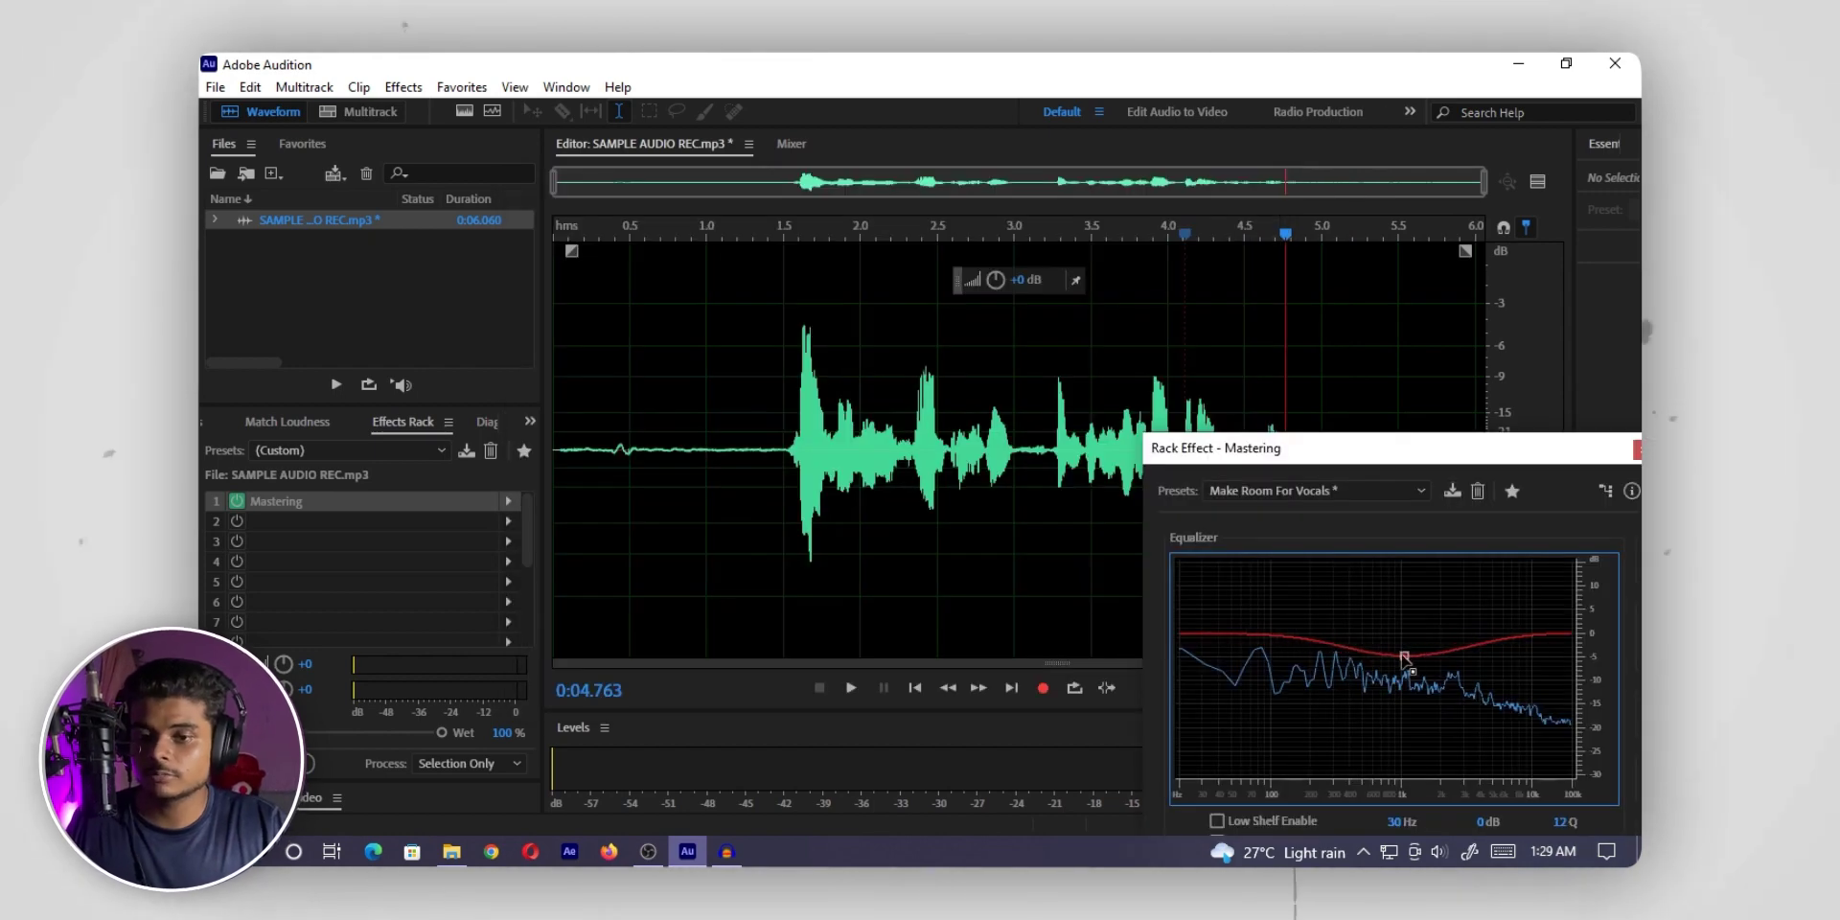
Step: Reshape the Mastering equalizer by moving its peaking point to about 240 Hz and +2.6 dB
{"action": "mouse_move", "coordinate": [1425, 647]}
{"action": "left_mouse_down"}
{"action": "mouse_move", "coordinate": [1437, 661]}
{"action": "mouse_move", "coordinate": [1416, 658]}
{"action": "left_mouse_up"}
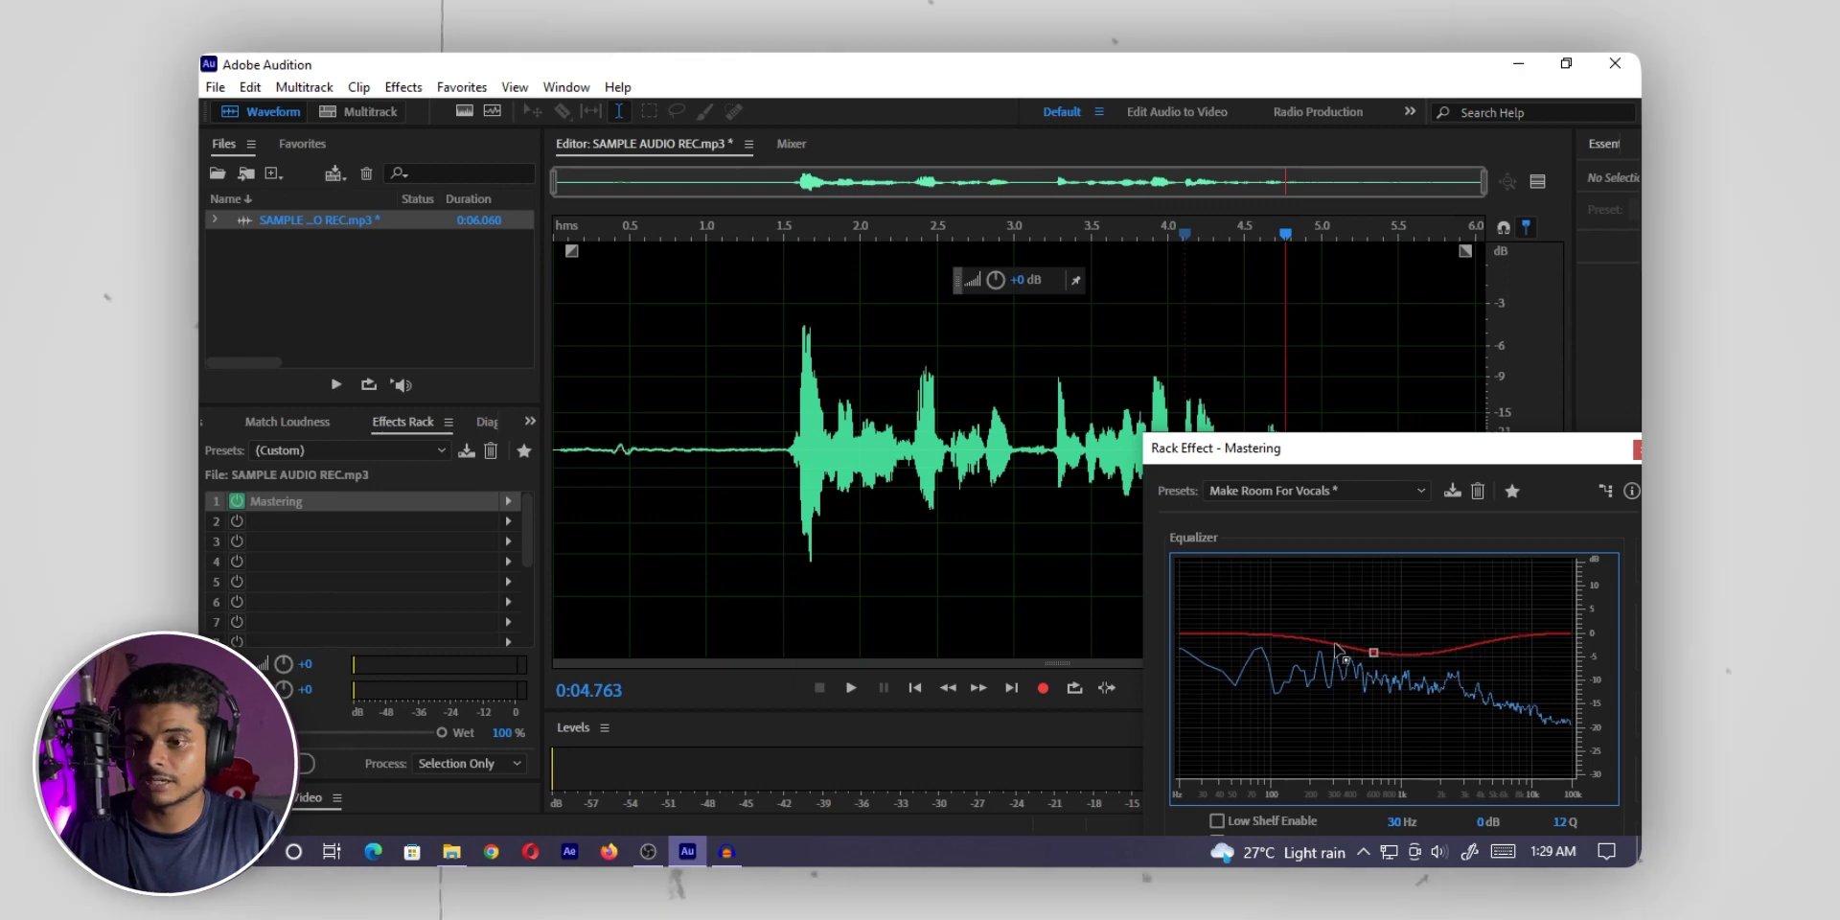
{"action": "left_click_drag", "start_coordinate": [1172, 633], "coordinate": [1175, 567]}
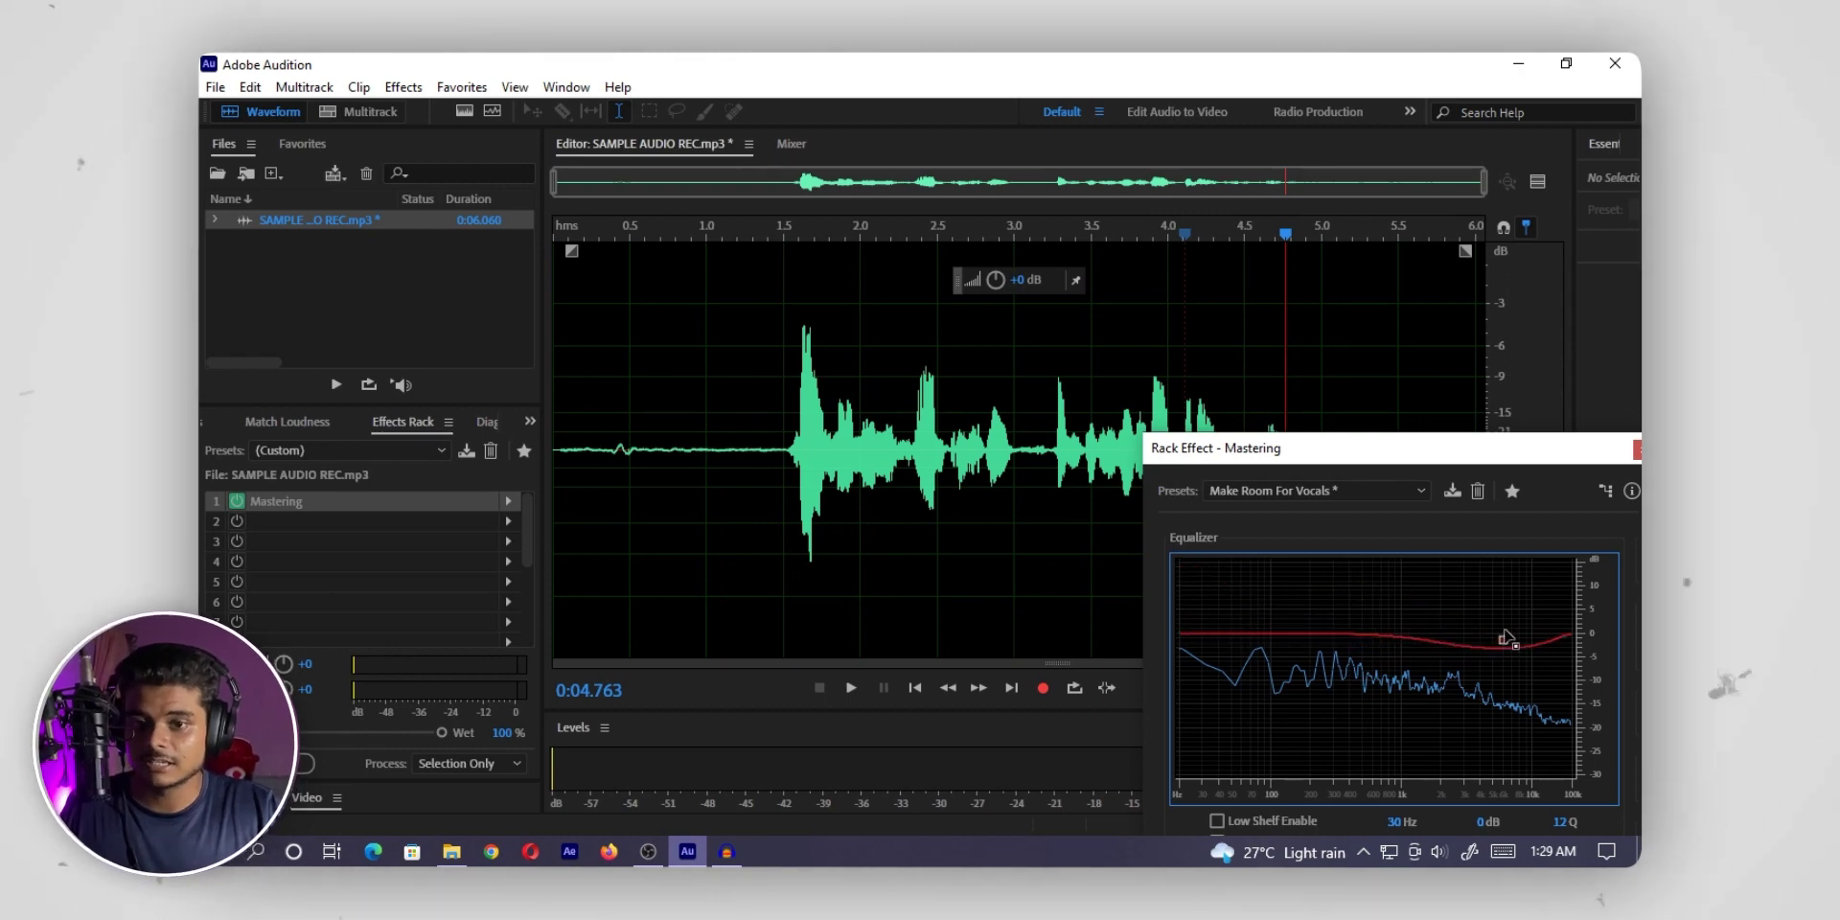
{"action": "left_click_drag", "start_coordinate": [1505, 635], "coordinate": [1301, 650]}
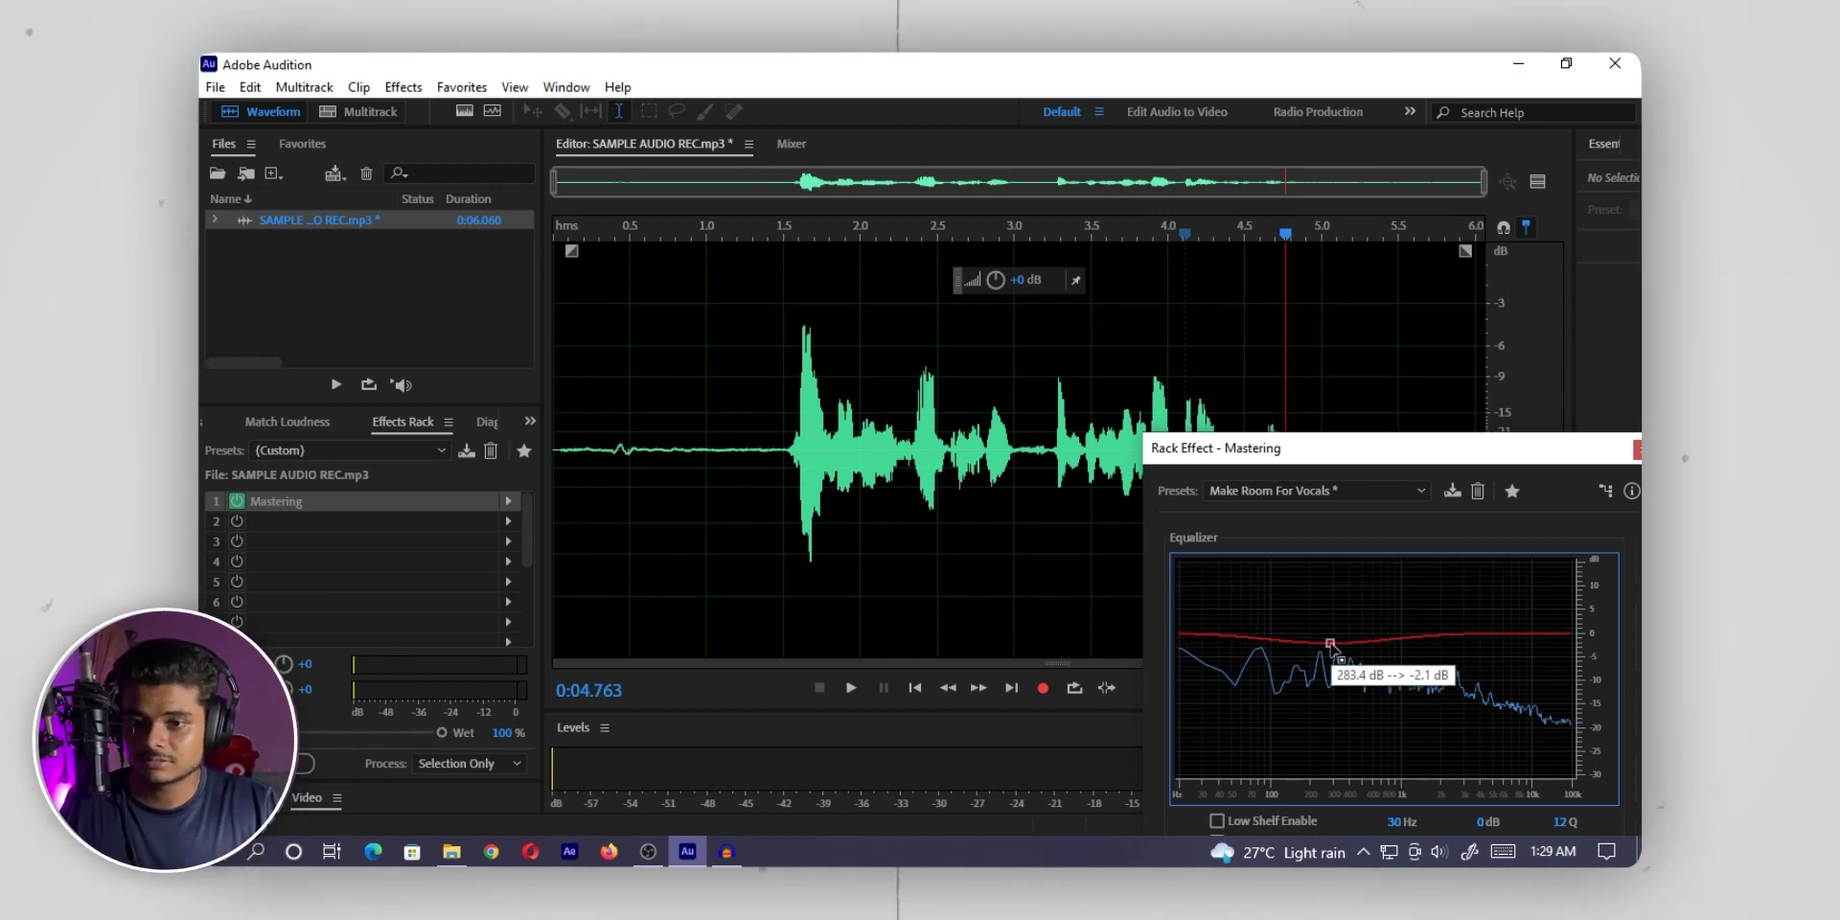
{"action": "left_click_drag", "start_coordinate": [1454, 692], "coordinate": [1465, 625]}
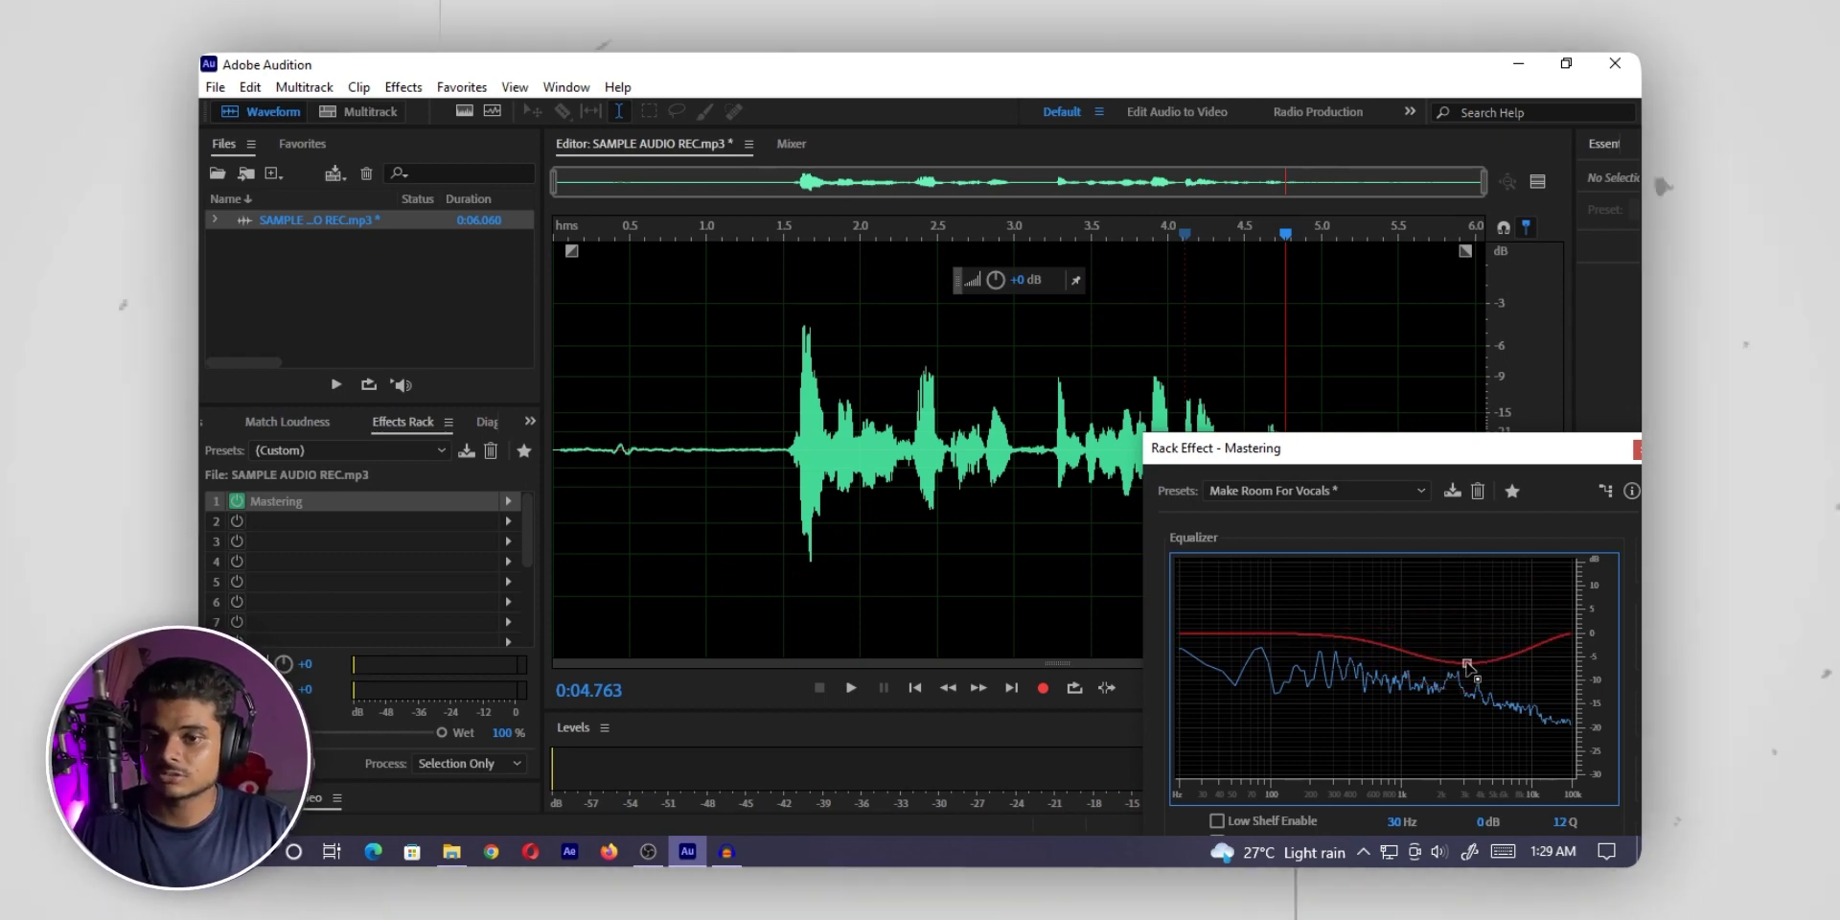
{"action": "left_click_drag", "start_coordinate": [1453, 567], "coordinate": [1552, 569]}
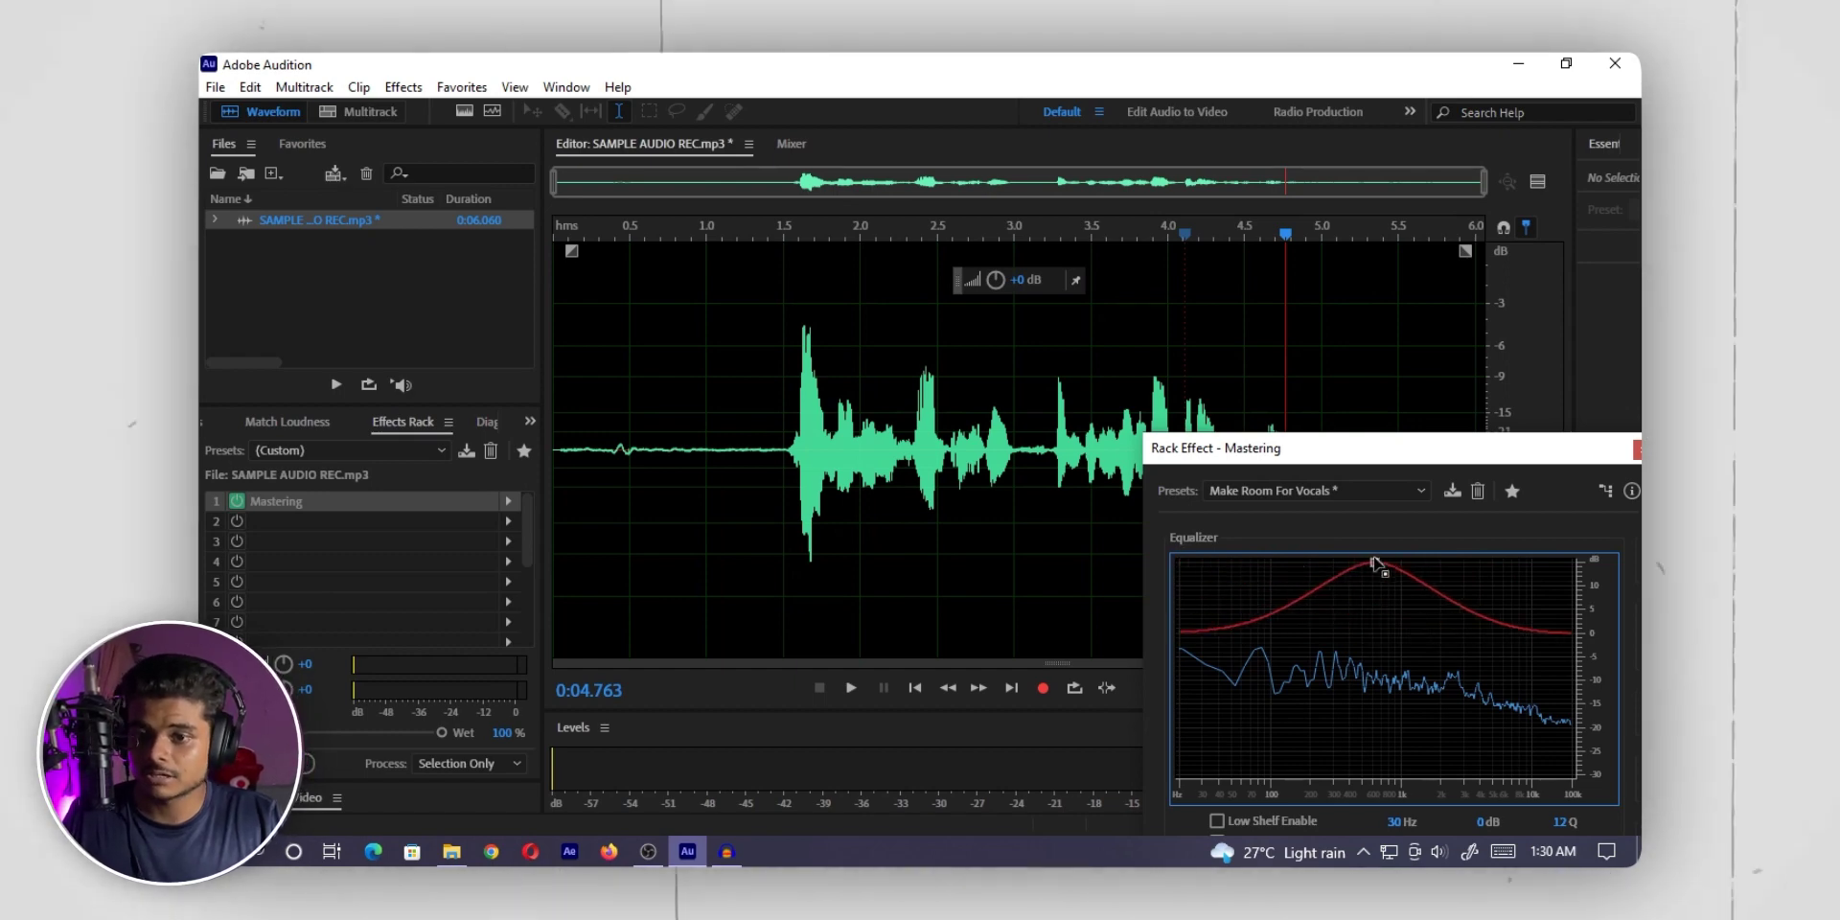
{"action": "left_click_drag", "start_coordinate": [1377, 563], "coordinate": [1322, 616]}
Step: Play the recording from just before the speech to audition the Mastering equalizer setting
{"action": "left_click", "coordinate": [796, 234]}
{"action": "key", "text": "space"}
{"action": "key", "text": "space"}
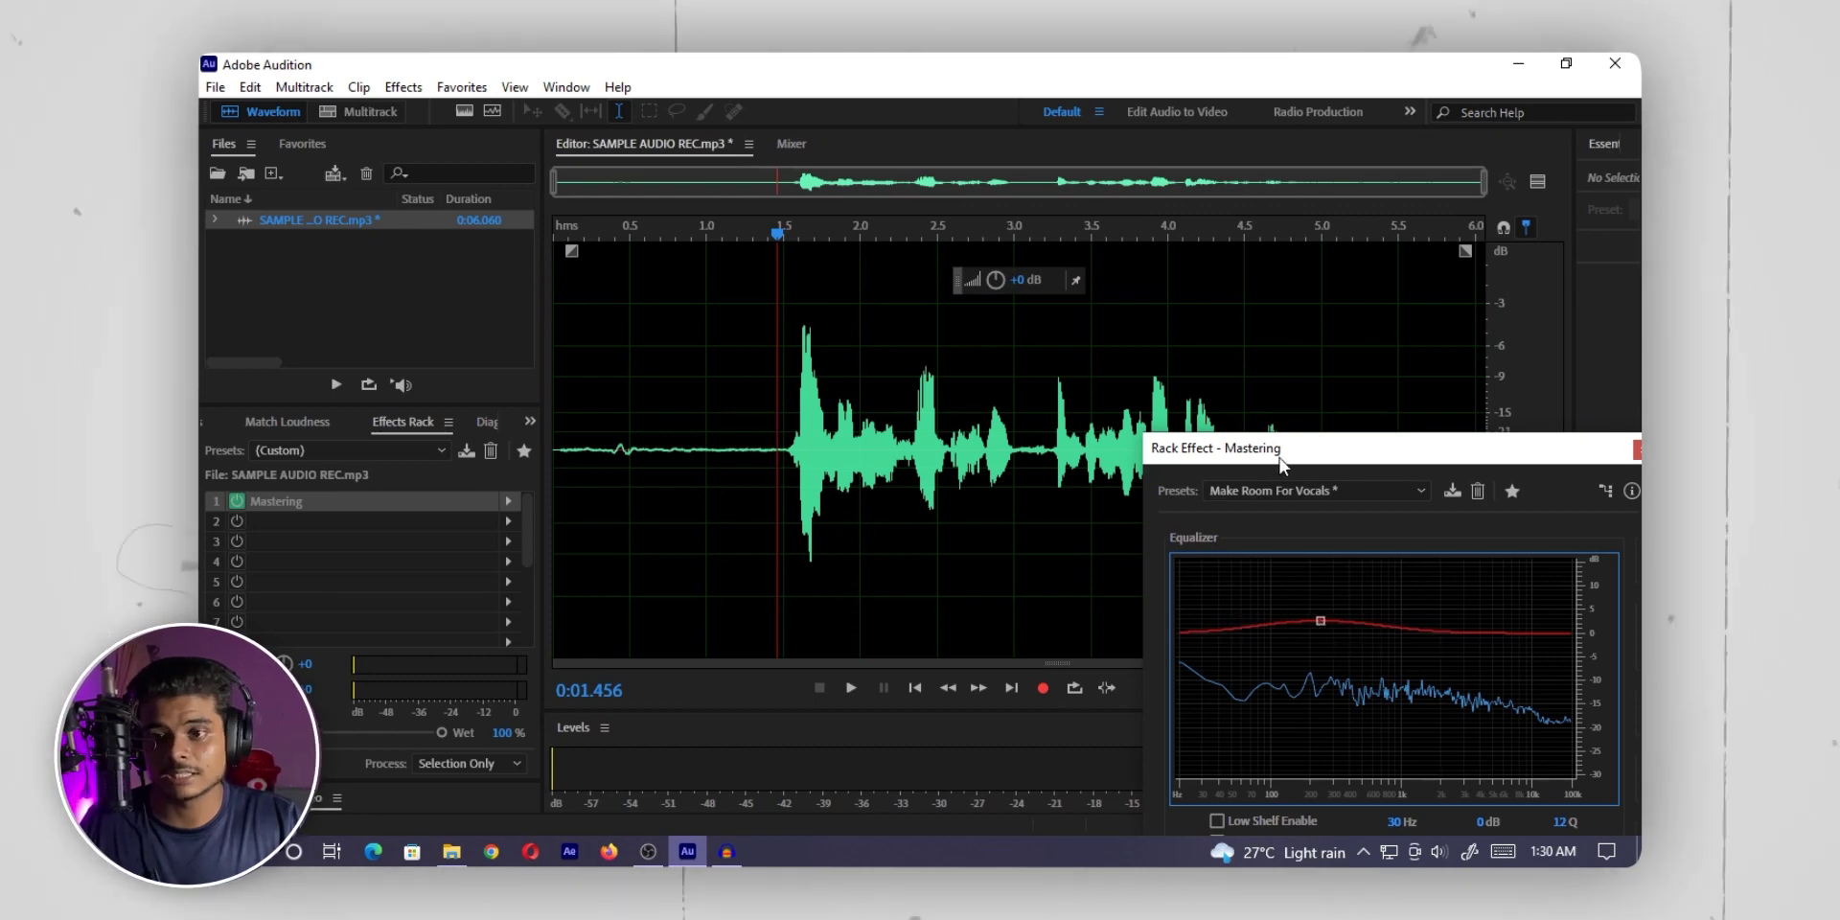
Step: Add an FFT Filter with the Rap Vocals preset to rack slot 2 and arrange both effect windows side by side
{"action": "left_click_drag", "start_coordinate": [1578, 453], "coordinate": [1088, 336]}
{"action": "left_click", "coordinate": [508, 521]}
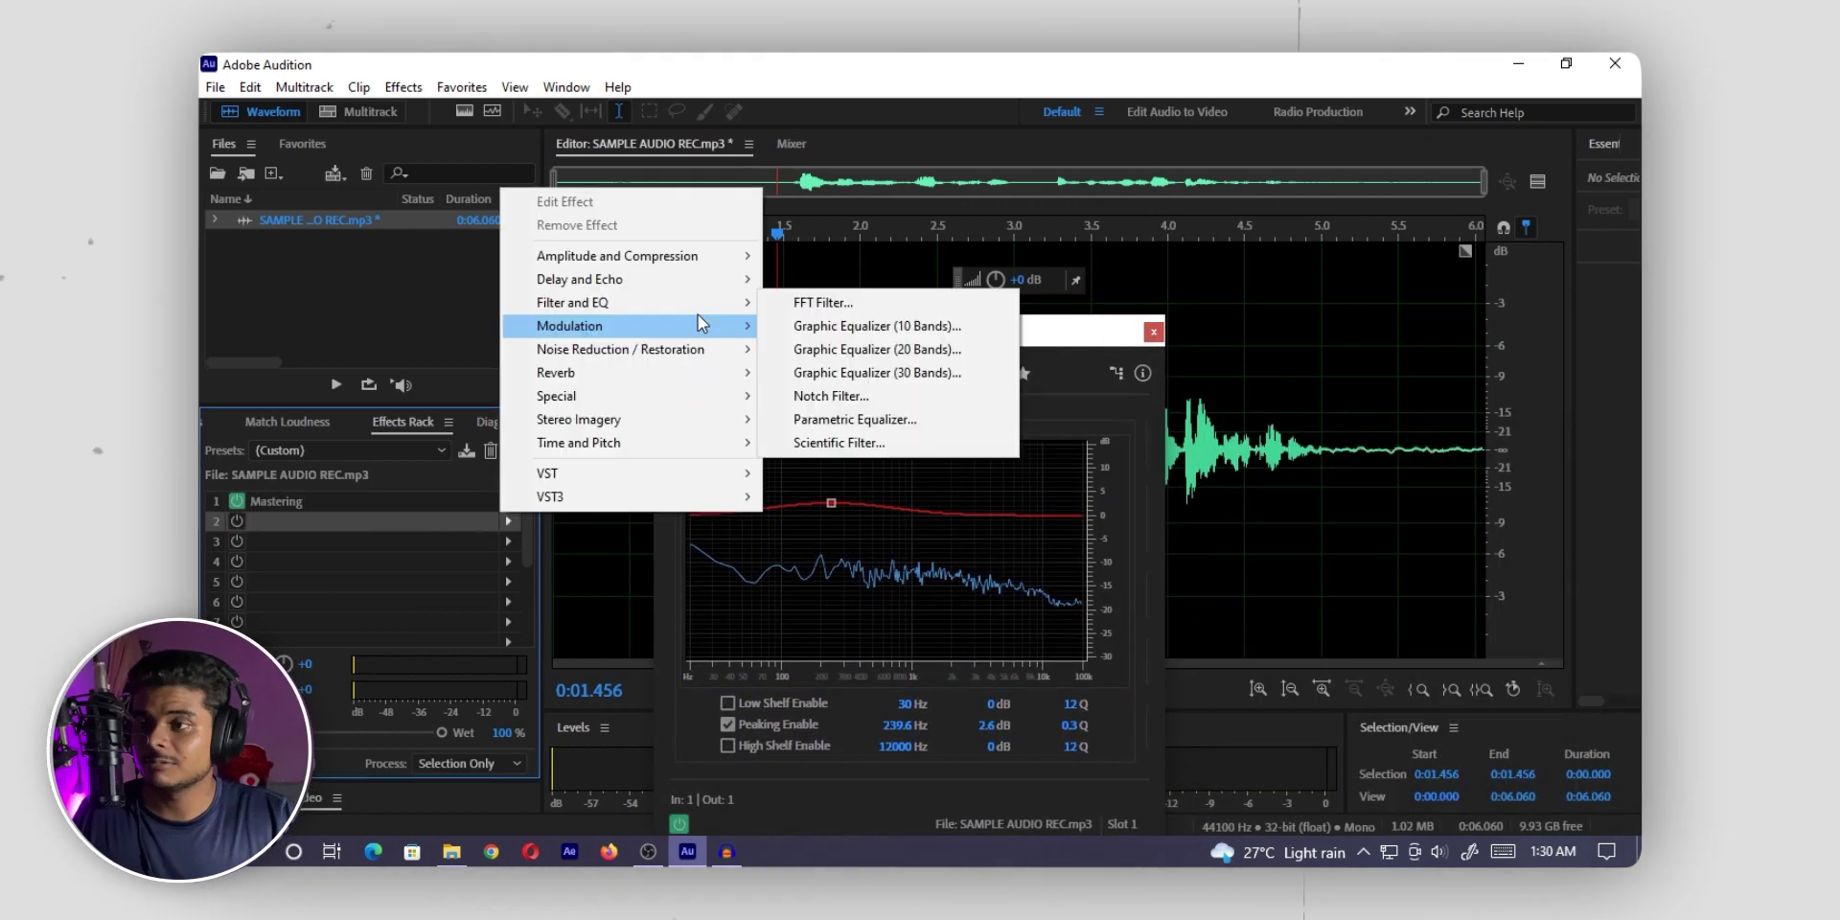
{"action": "mouse_move", "coordinate": [690, 302]}
{"action": "left_click", "coordinate": [822, 302]}
{"action": "left_click", "coordinate": [795, 215]}
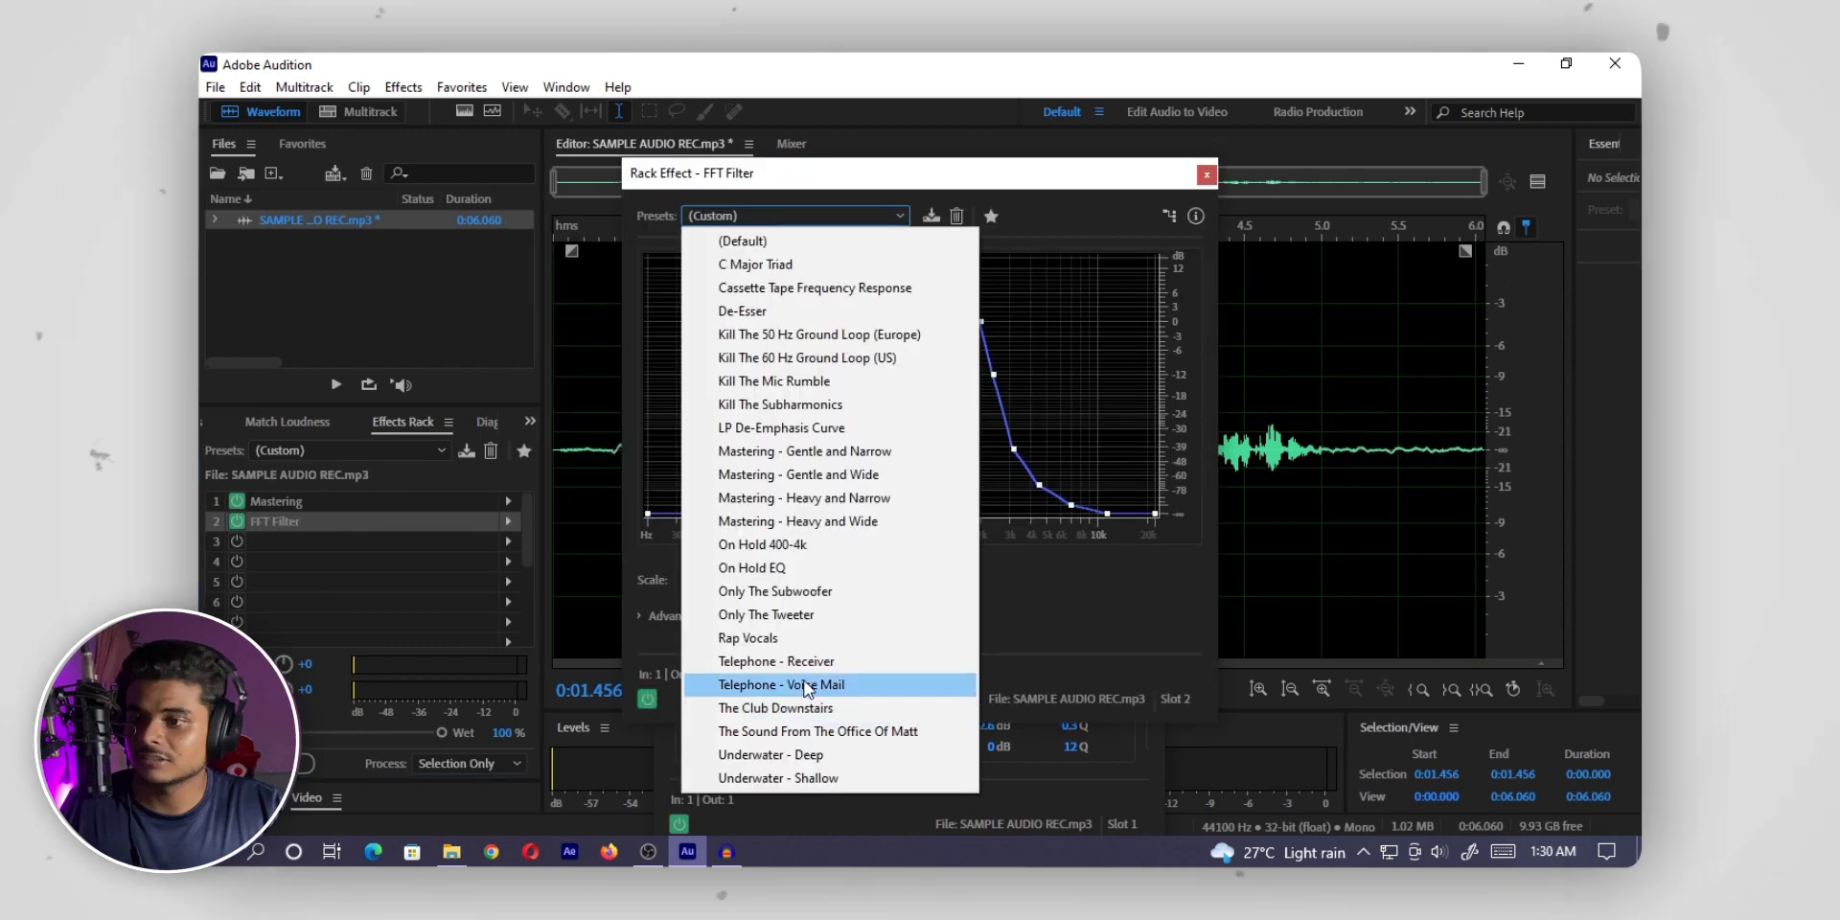
{"action": "left_click", "coordinate": [807, 638]}
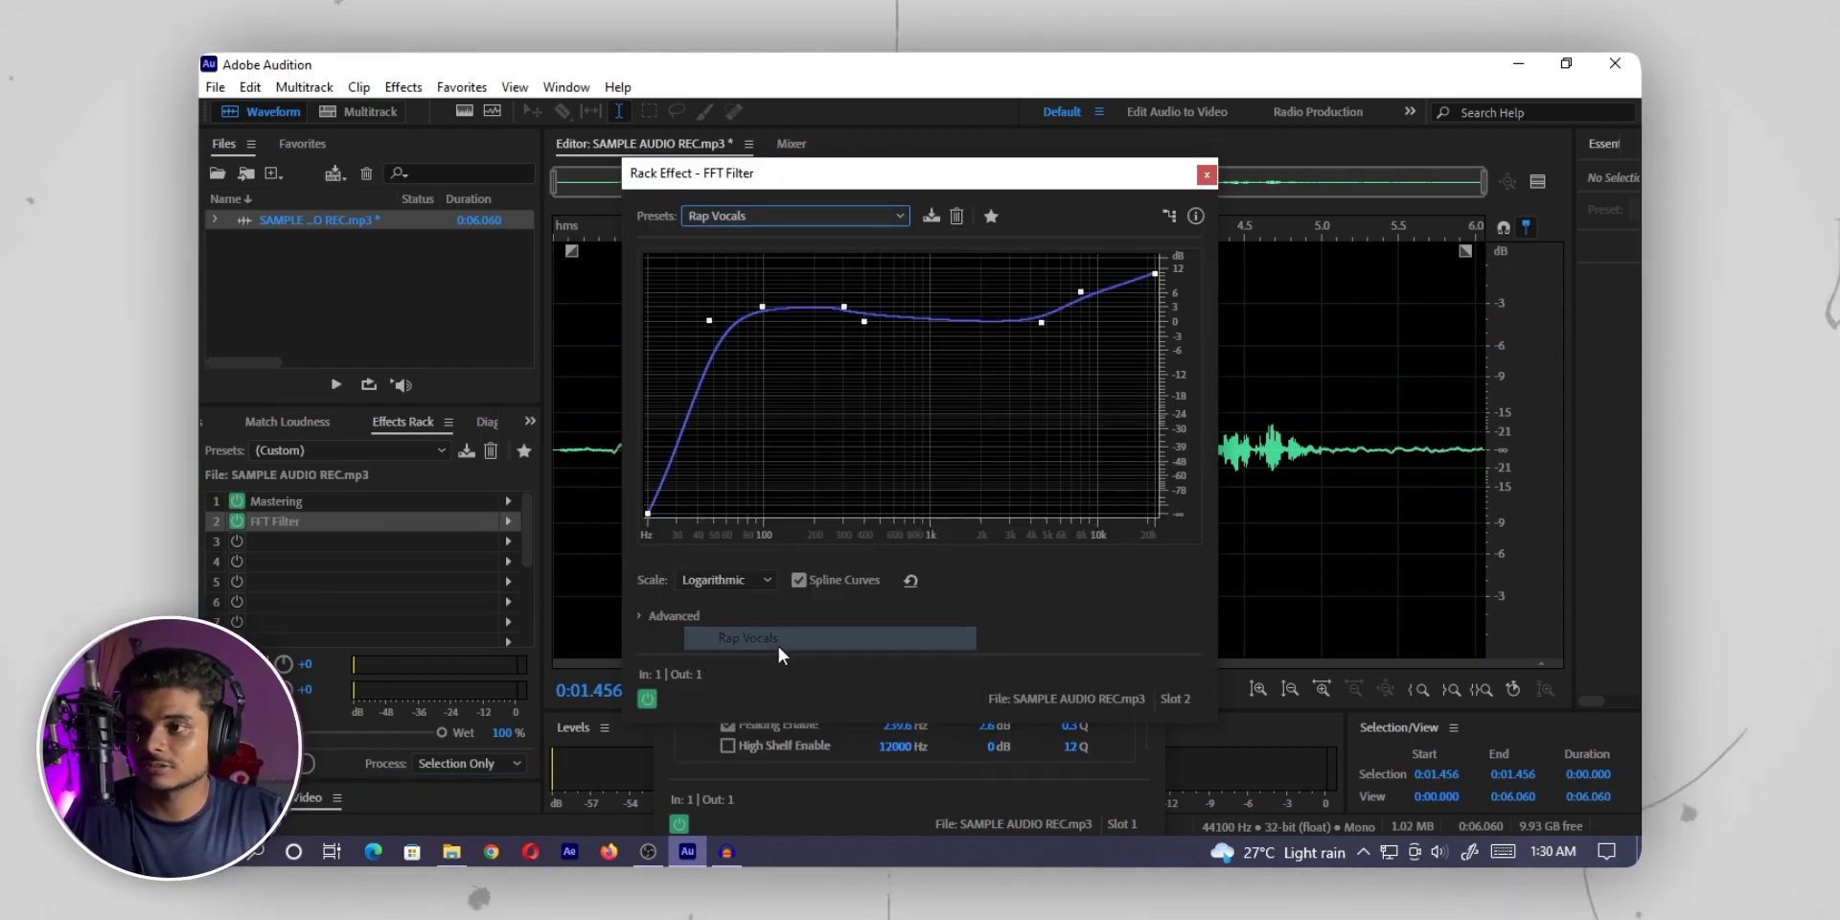
{"action": "left_click_drag", "start_coordinate": [830, 186], "coordinate": [1200, 235]}
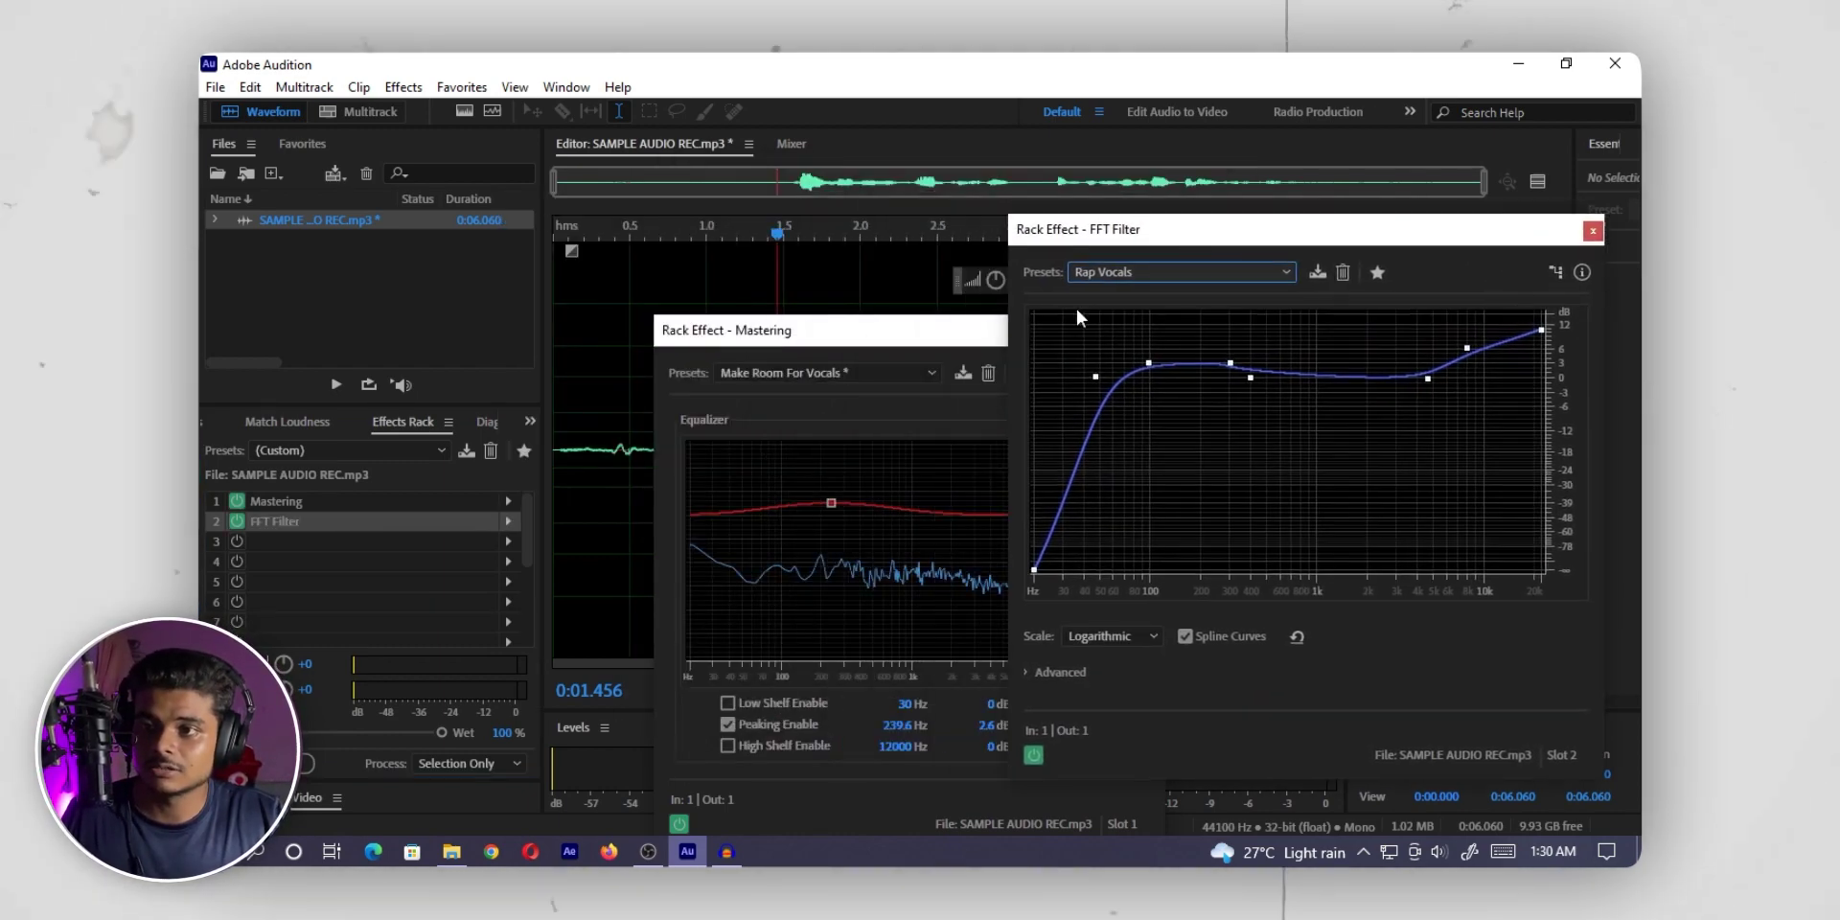
{"action": "left_click_drag", "start_coordinate": [974, 331], "coordinate": [520, 327]}
Step: Play the recording to audition the Mastering effect combined with the FFT Filter
{"action": "key", "text": "space"}
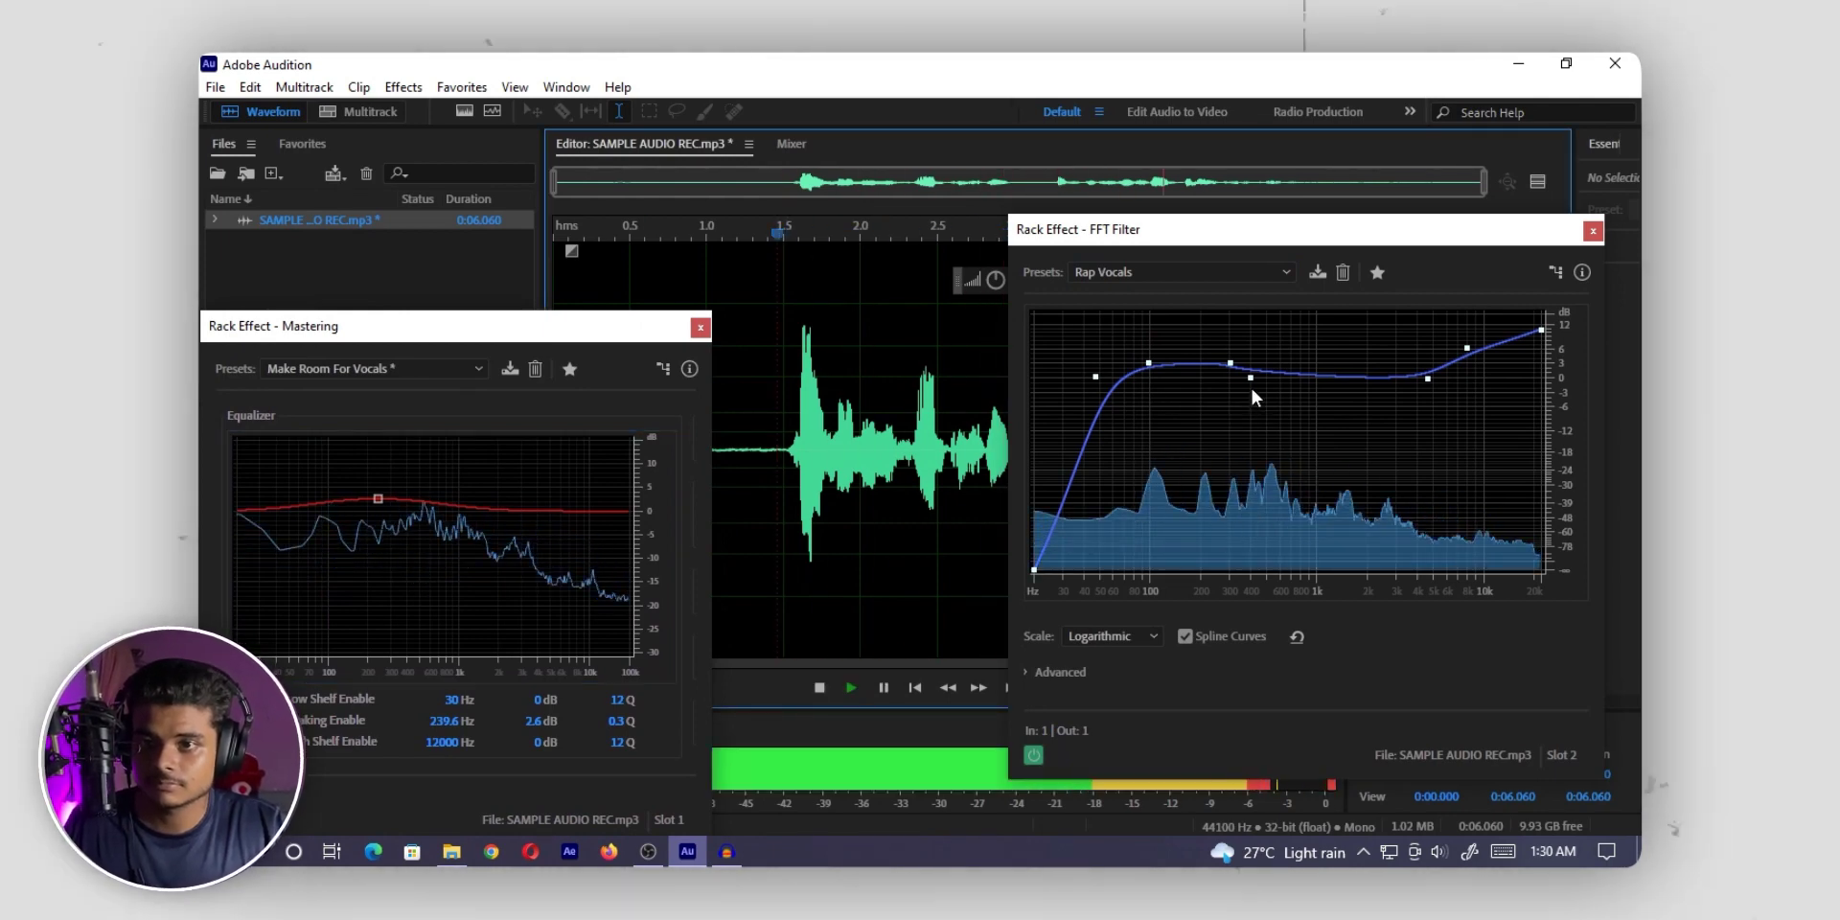
{"action": "mouse_move", "coordinate": [1250, 378]}
{"action": "key", "text": "space"}
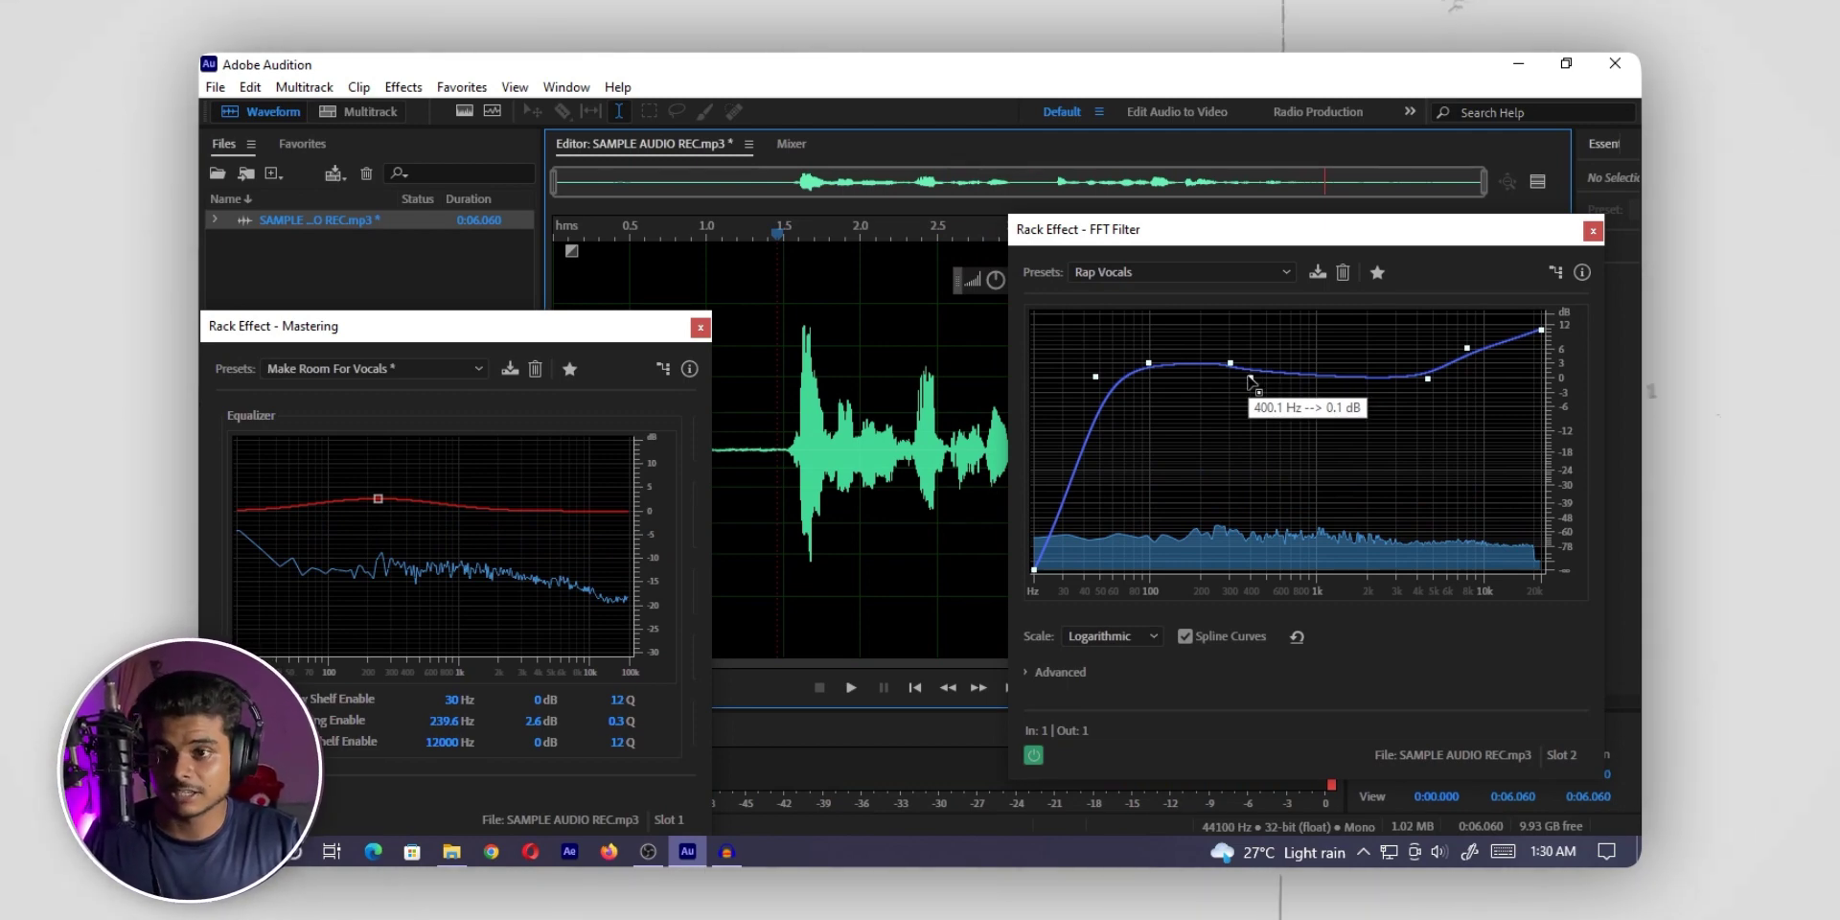
Step: Raise the FFT Filter curve's point near 100 Hz and play the recording from the start of the speech
{"action": "left_click", "coordinate": [1147, 368]}
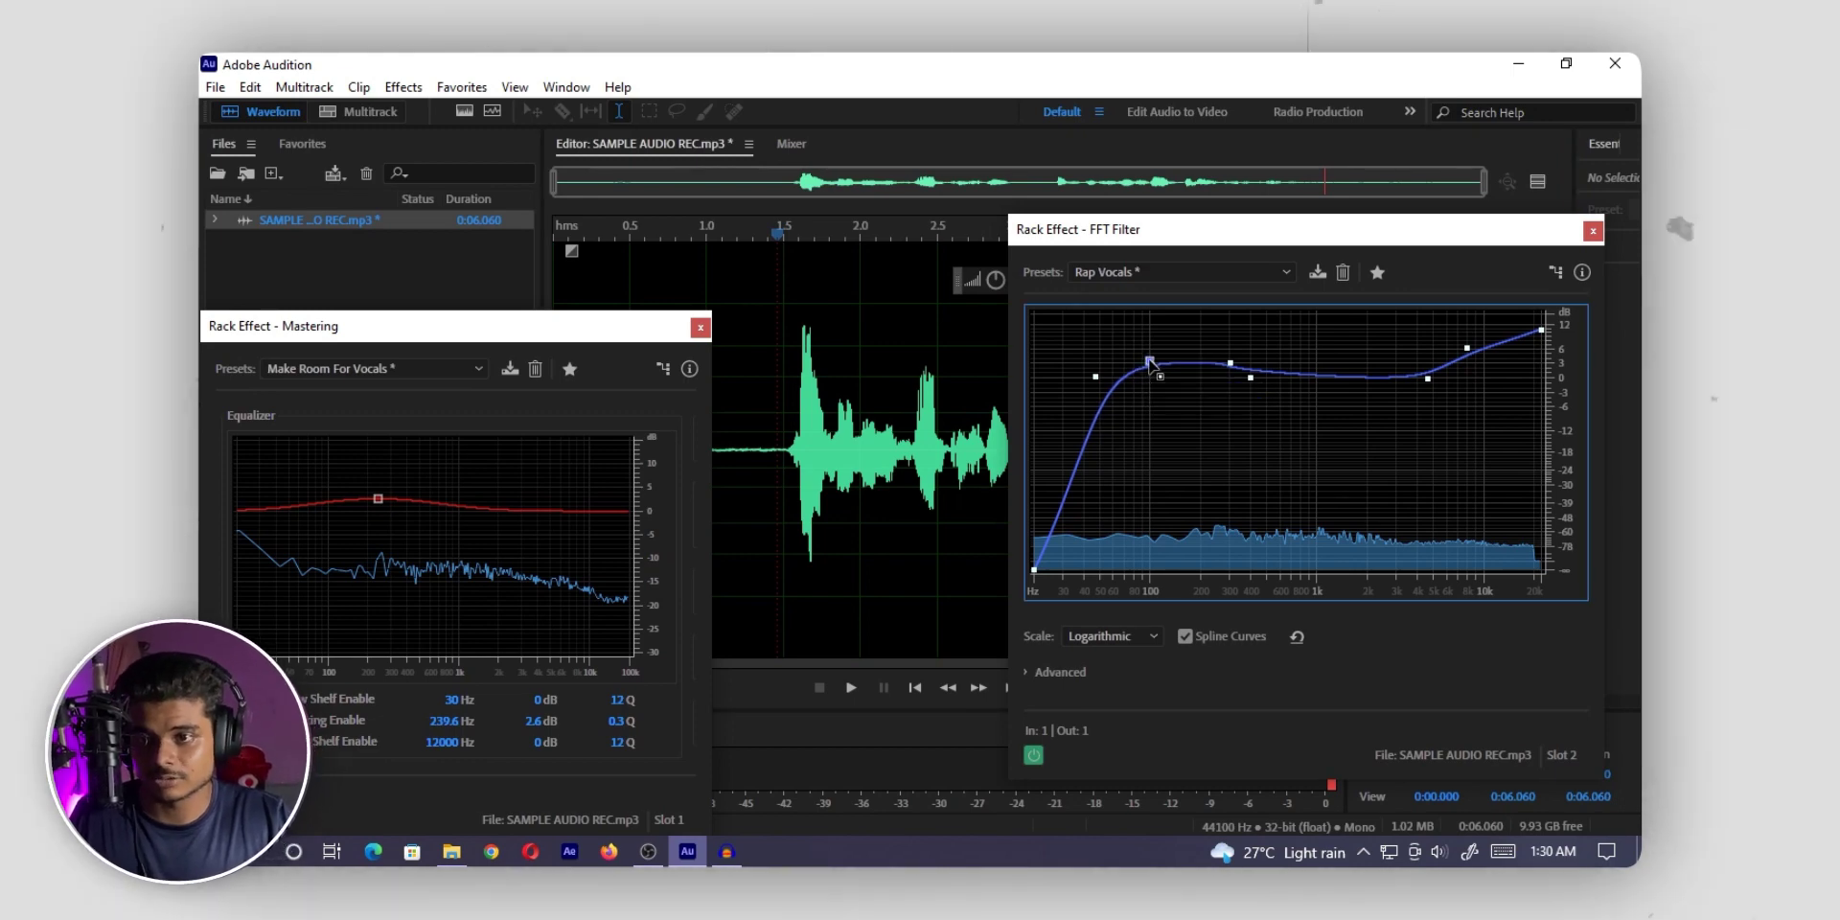
{"action": "left_click_drag", "start_coordinate": [1150, 362], "coordinate": [1165, 339]}
{"action": "key", "text": "space"}
{"action": "left_click", "coordinate": [803, 230]}
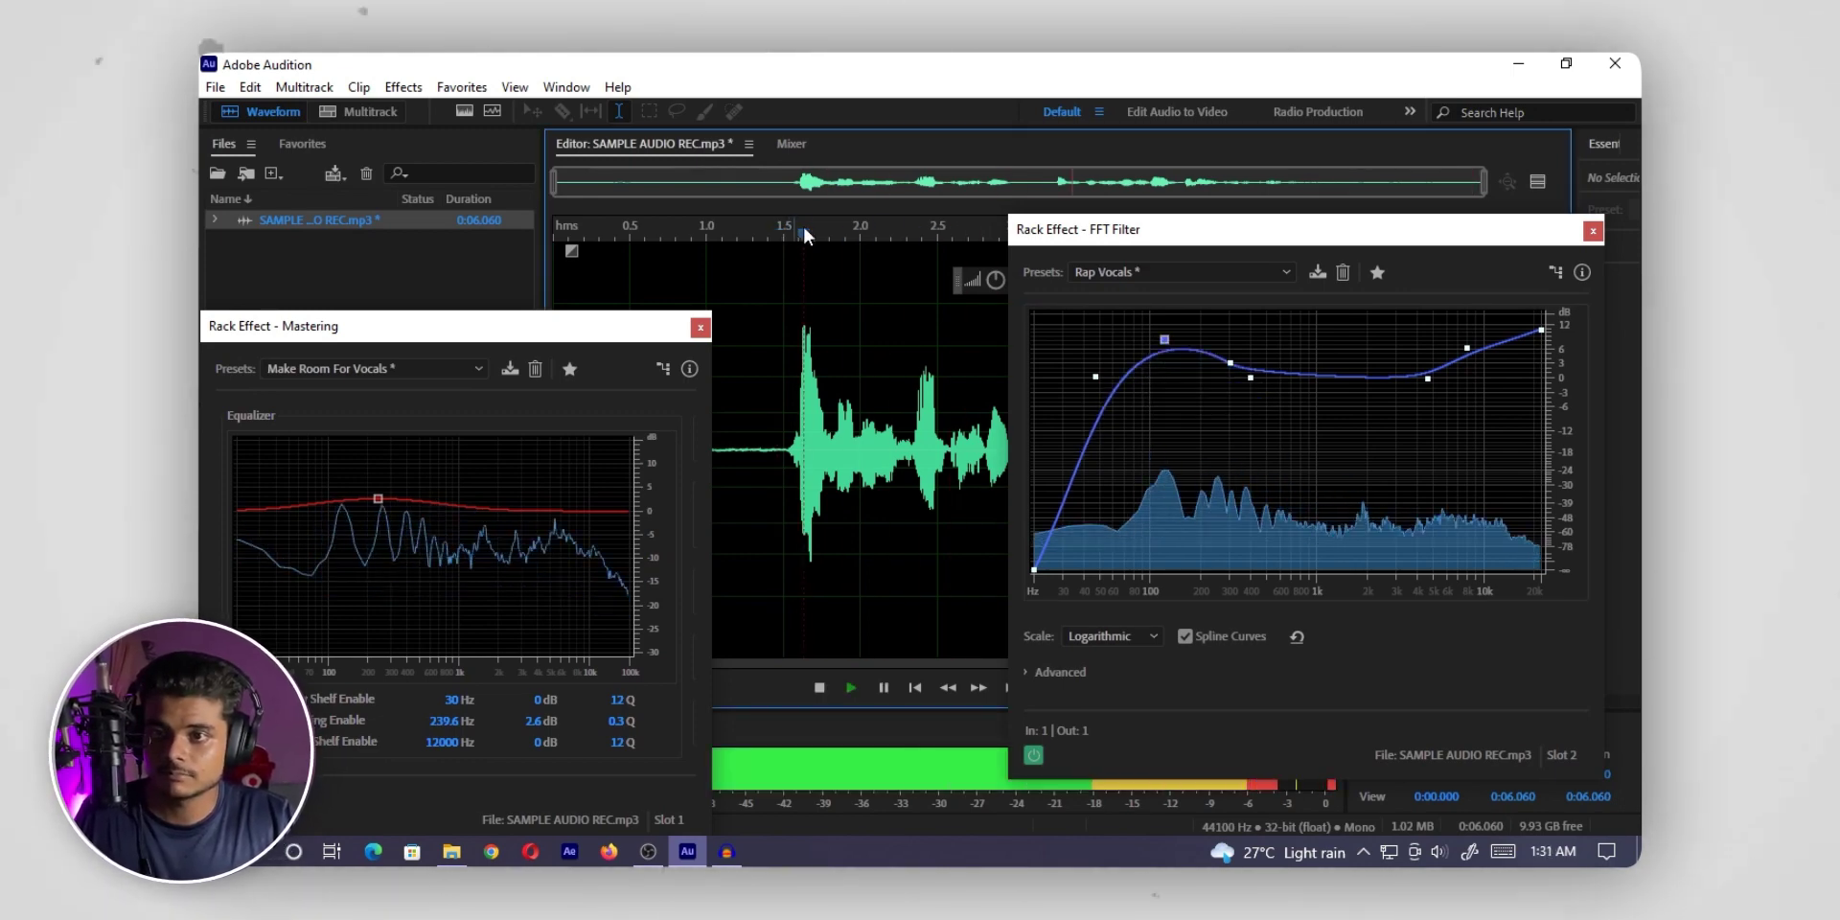
Step: Close the FFT Filter and Mastering windows and place the playhead at about 1.435 seconds
{"action": "left_click", "coordinate": [1592, 230]}
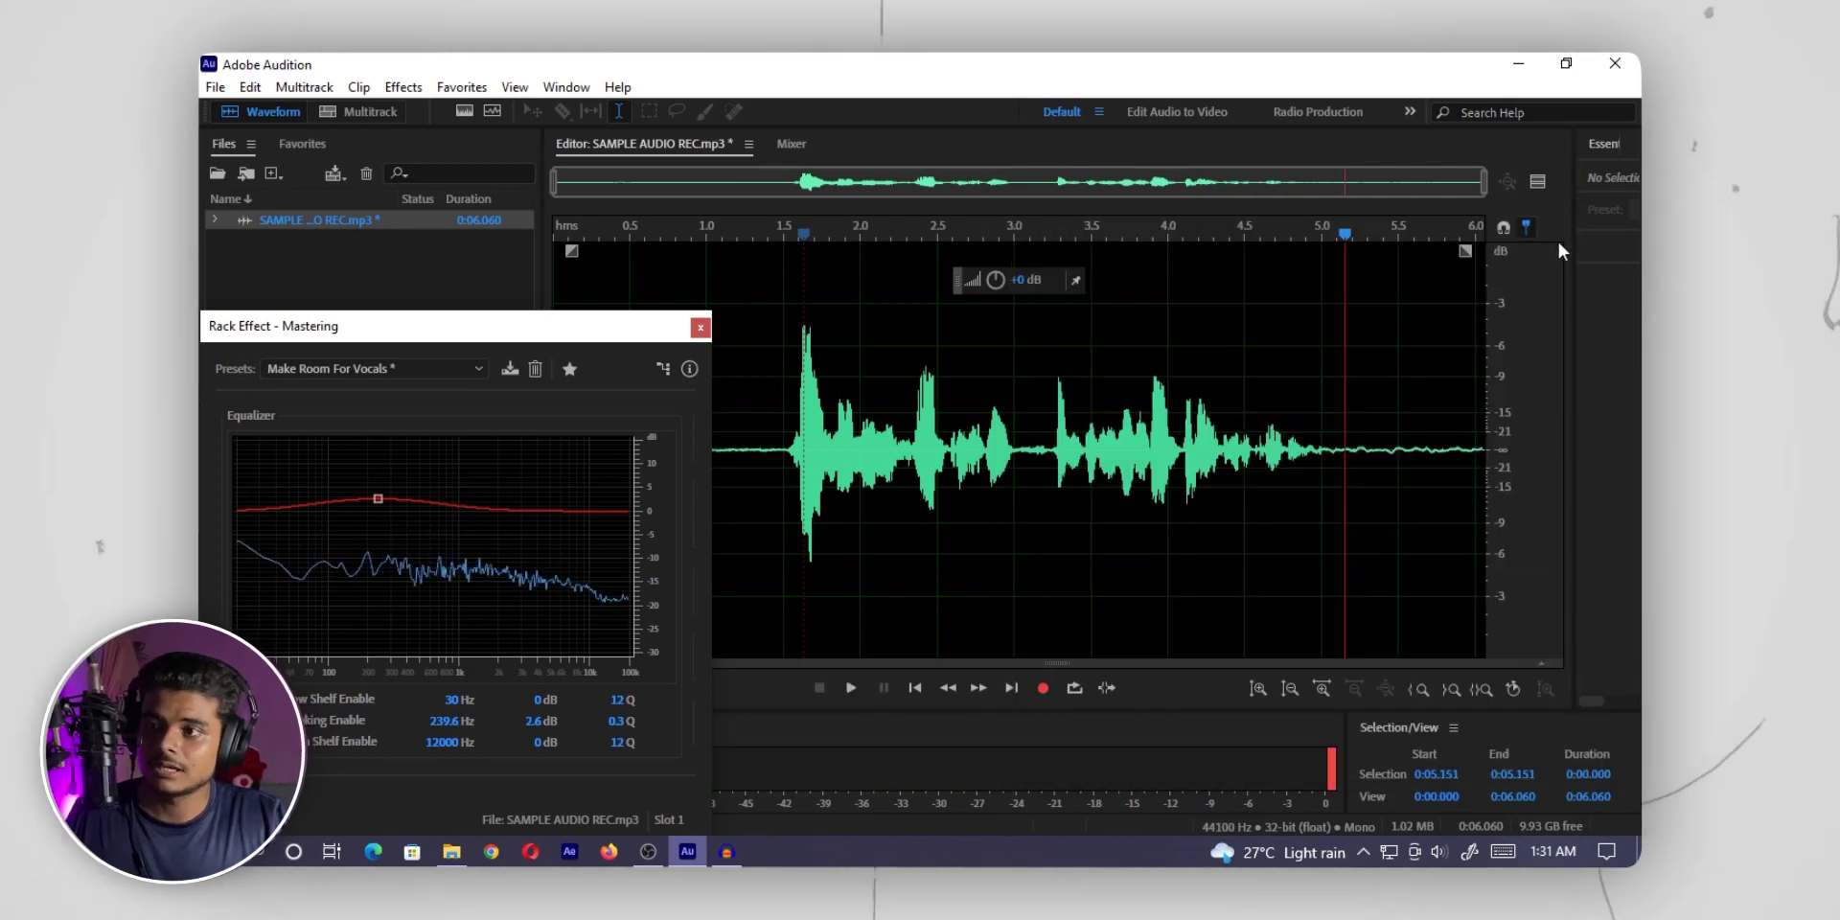
{"action": "left_click", "coordinate": [700, 327]}
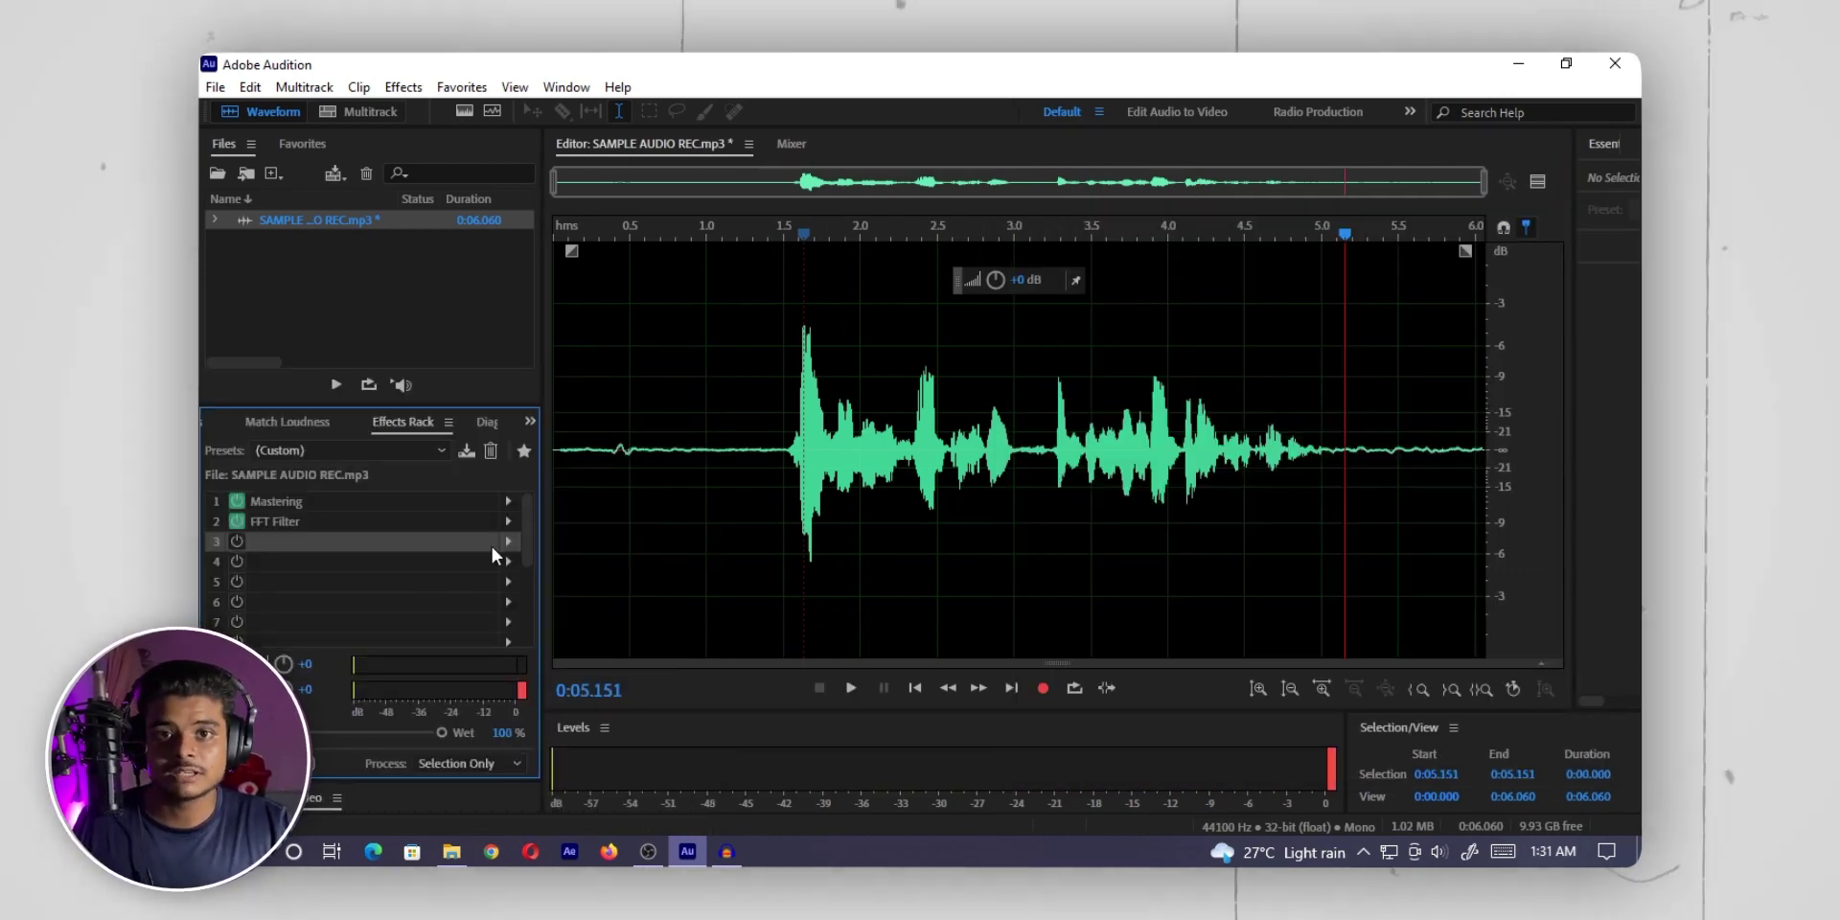
{"action": "left_click", "coordinate": [773, 230]}
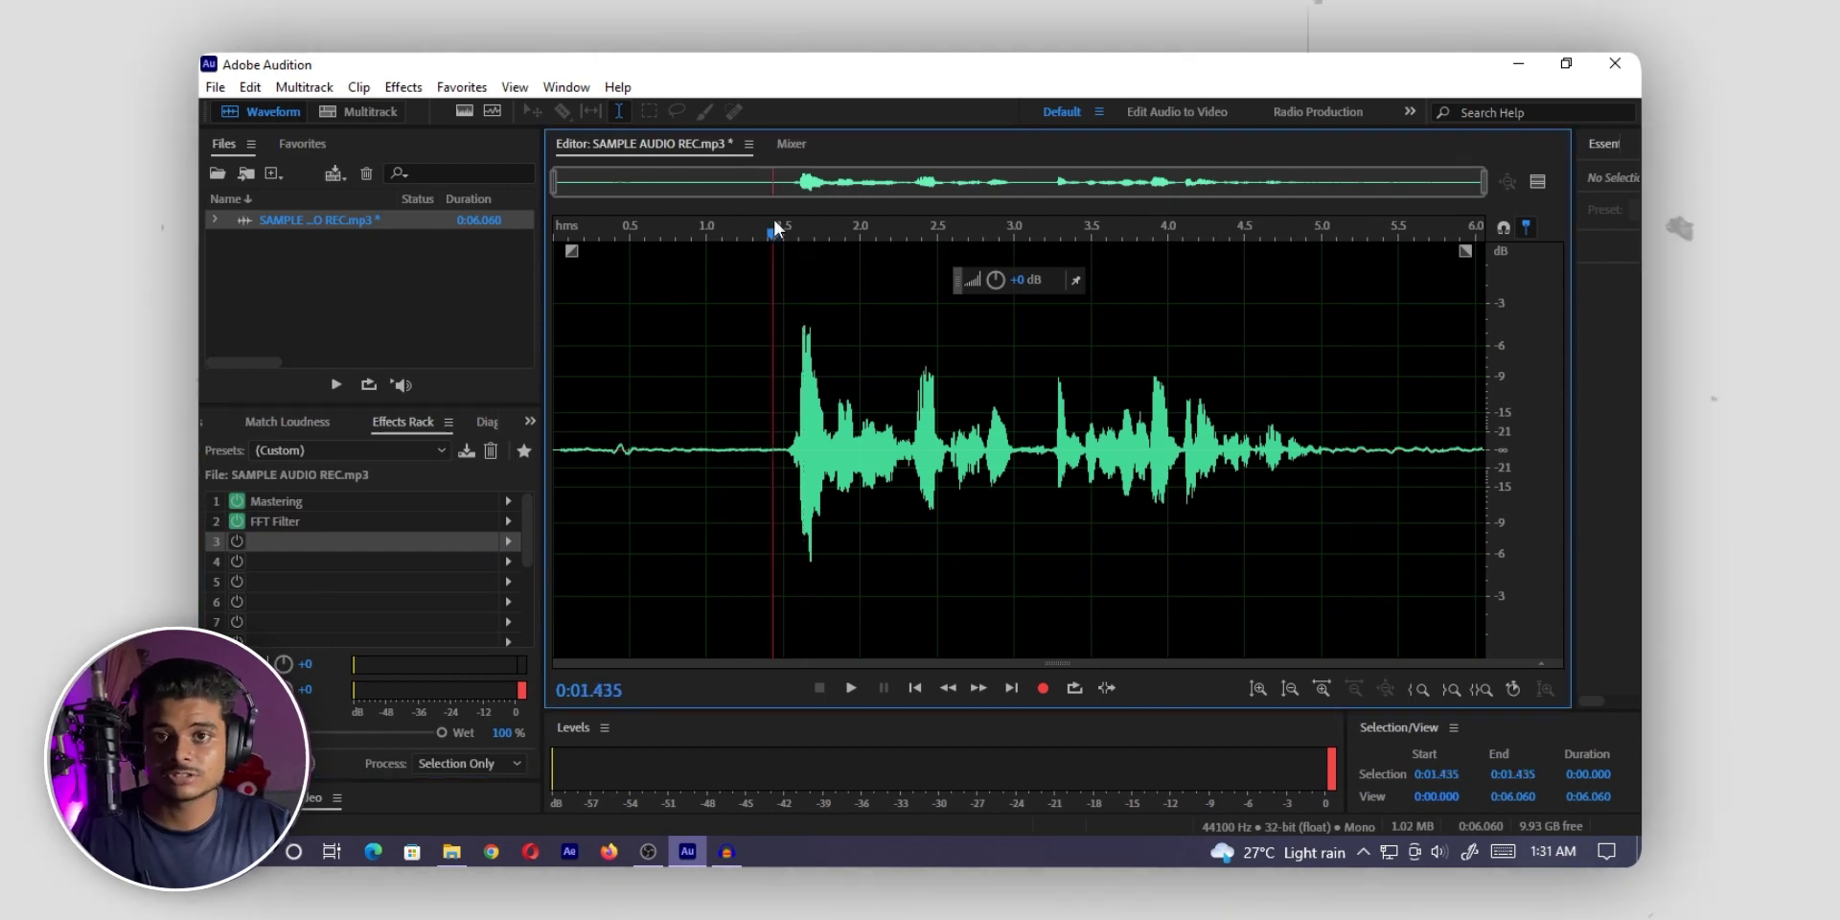
{"action": "left_click", "coordinate": [509, 540]}
{"action": "mouse_move", "coordinate": [706, 301]}
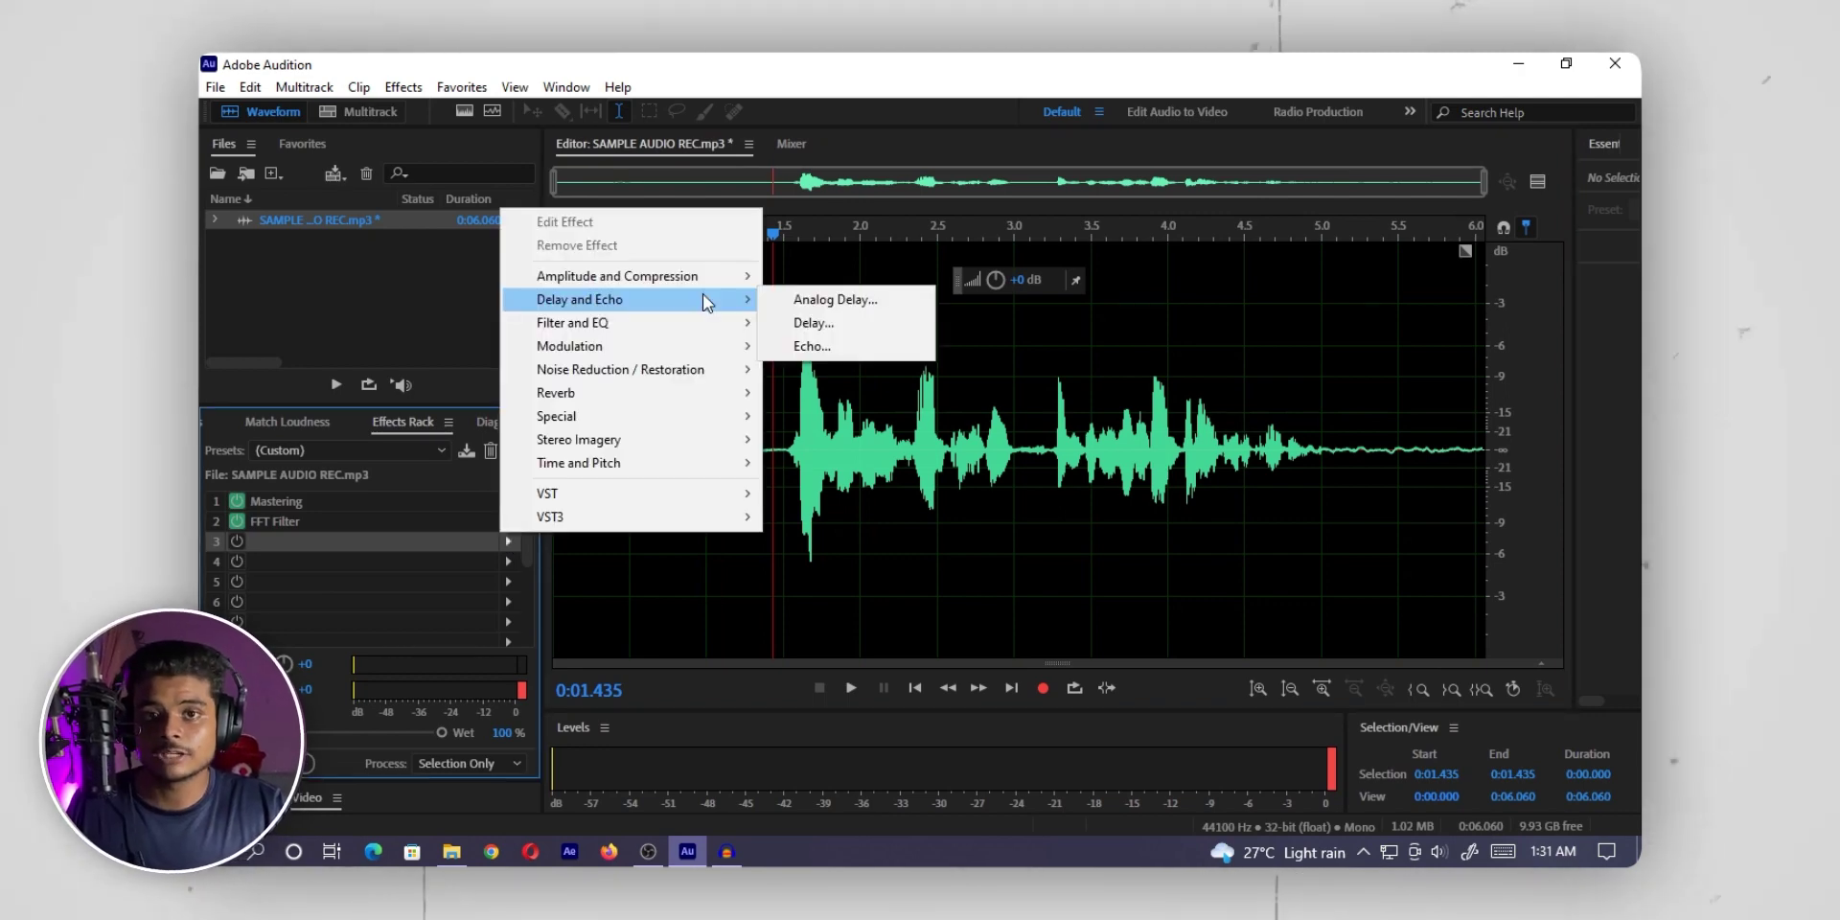
{"action": "left_click", "coordinate": [460, 503]}
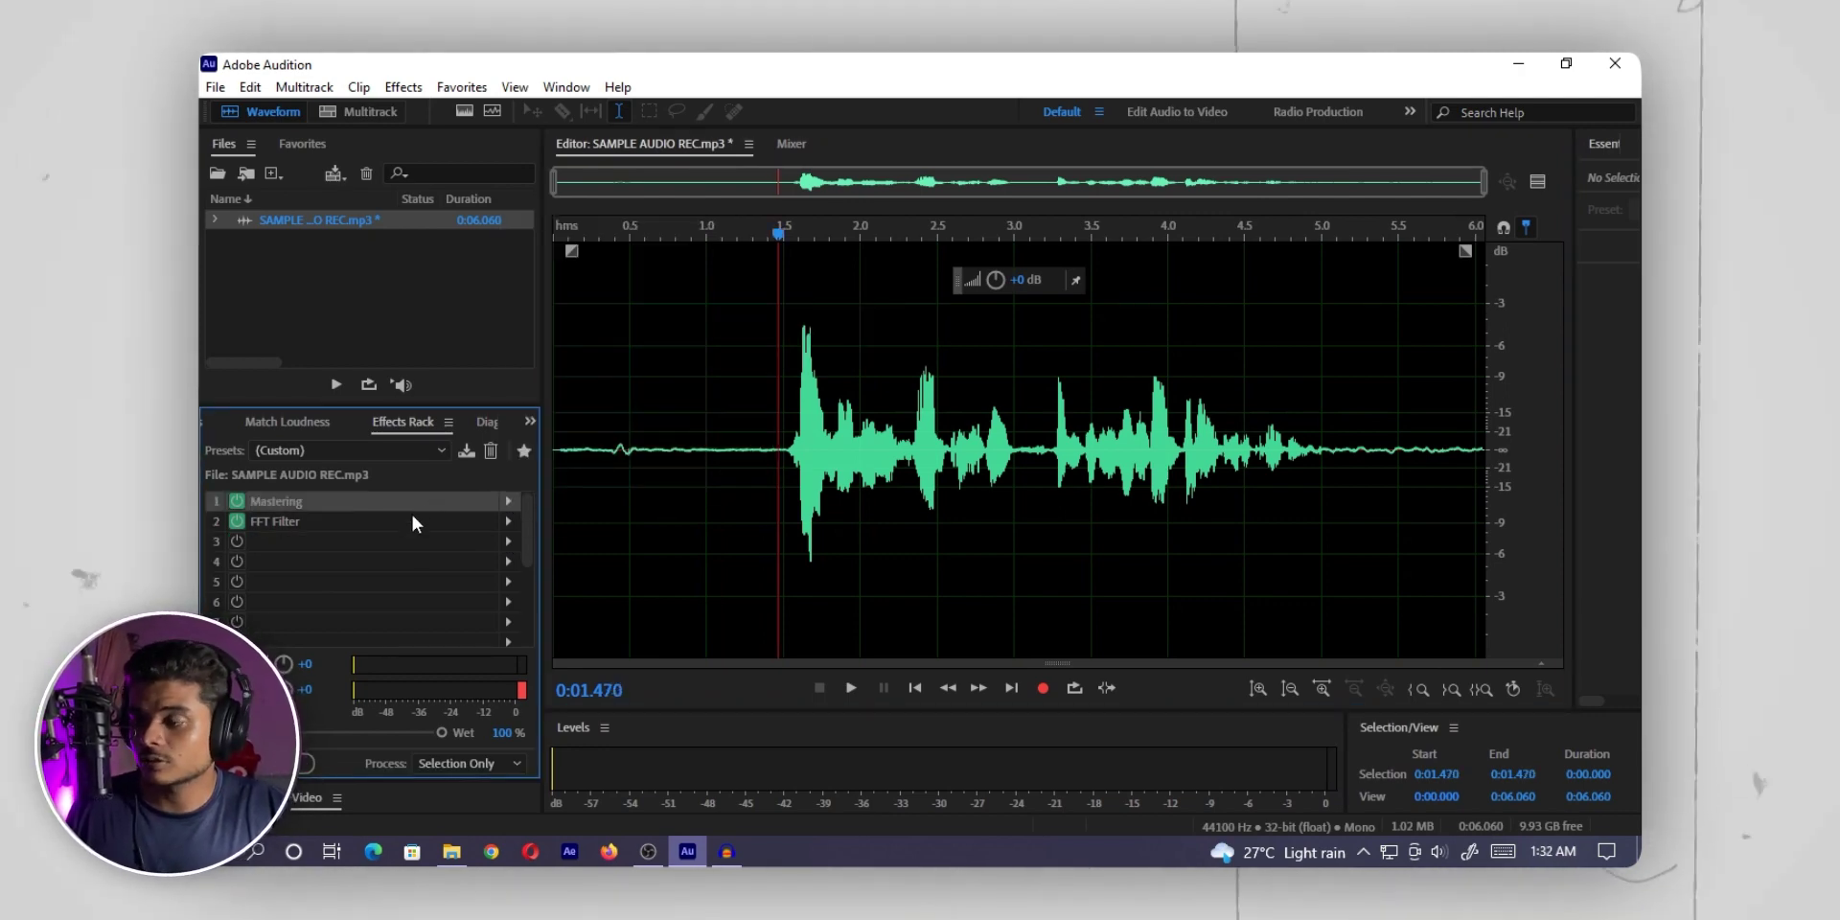
{"action": "left_click", "coordinate": [509, 540]}
{"action": "mouse_move", "coordinate": [649, 398]}
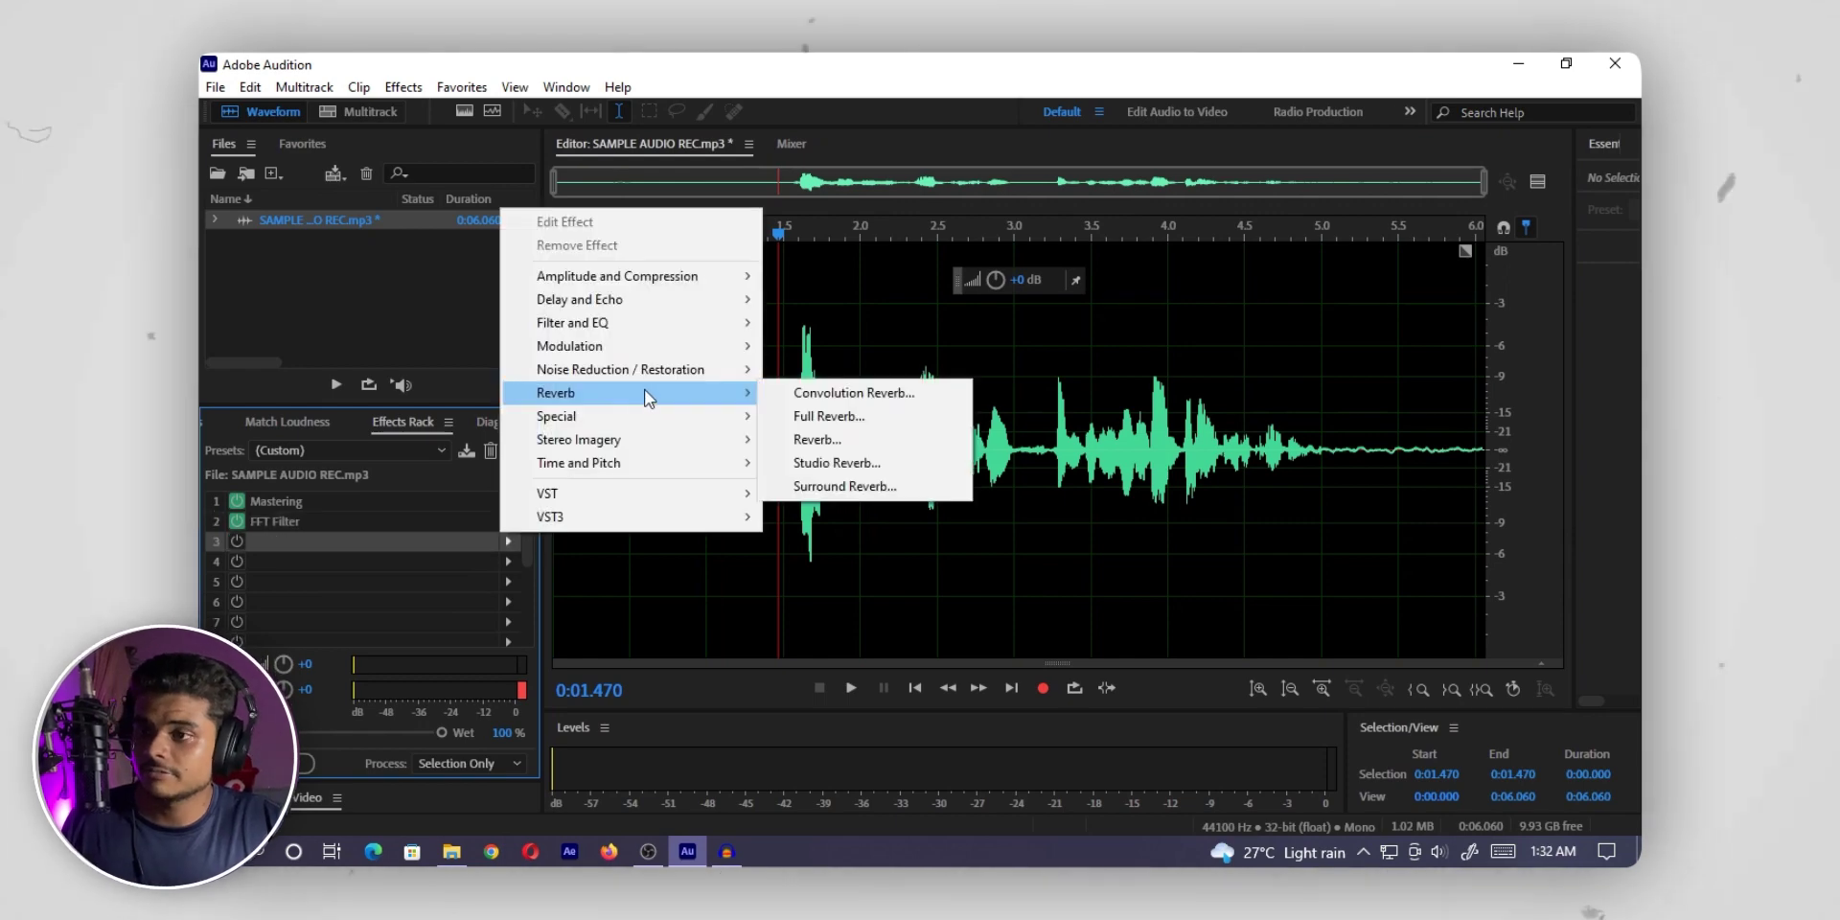
{"action": "left_click", "coordinate": [332, 538]}
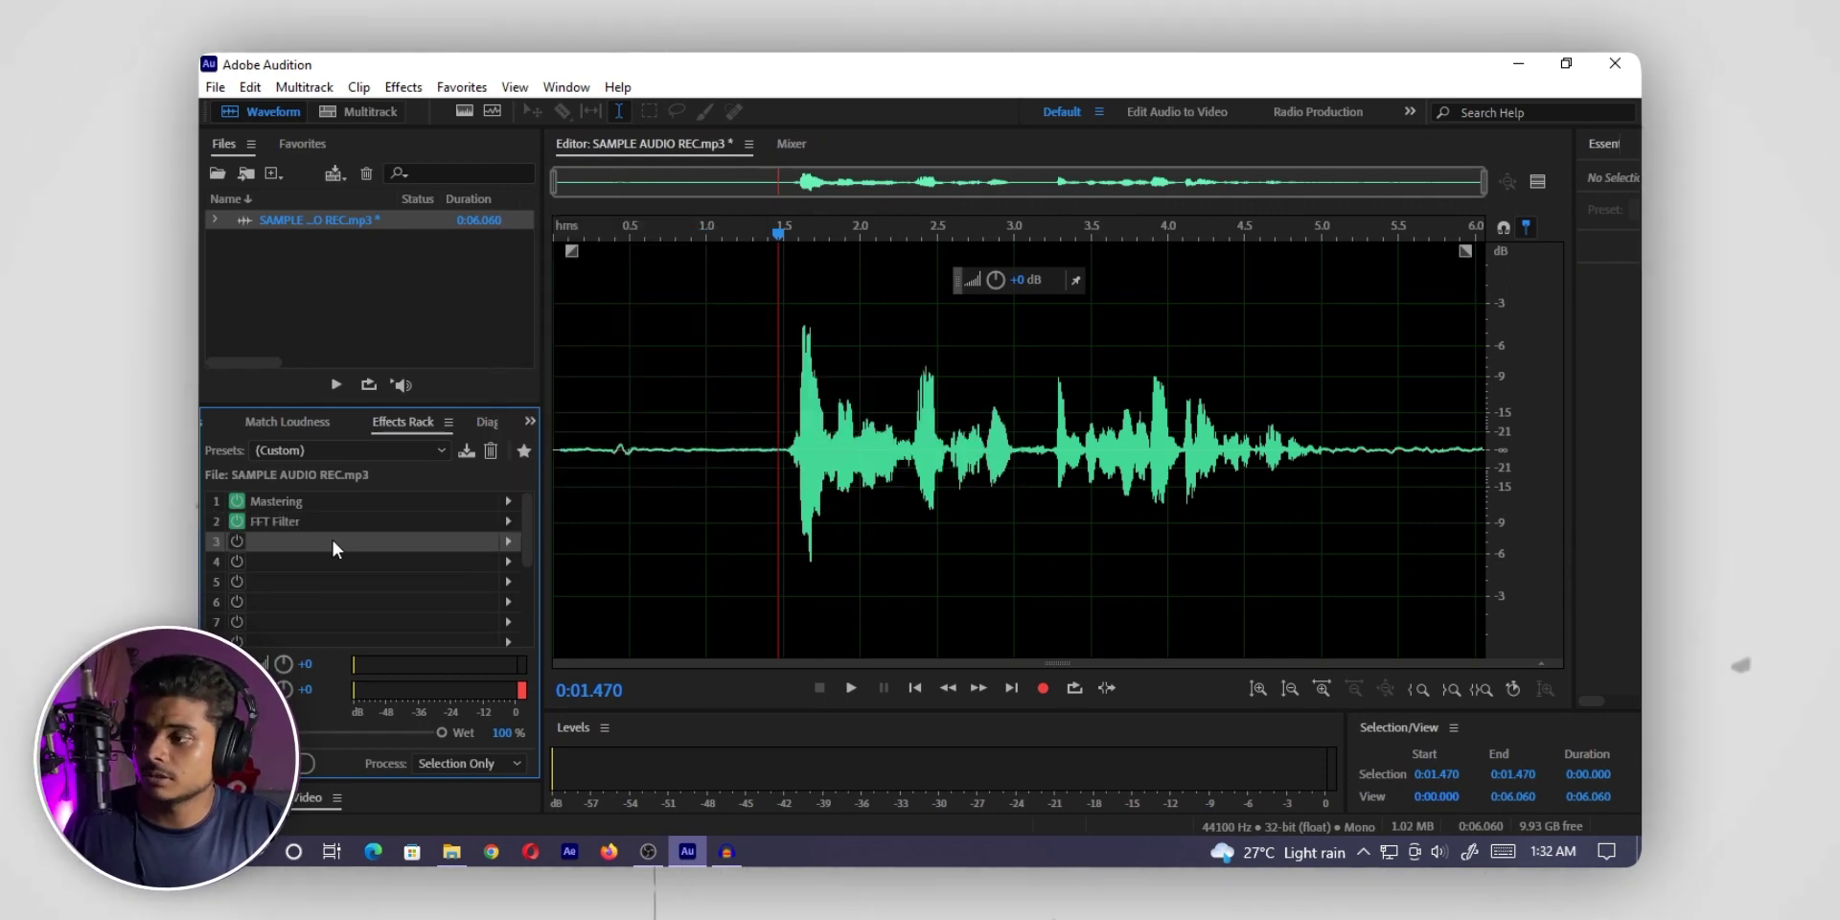
{"action": "left_click", "coordinate": [510, 543]}
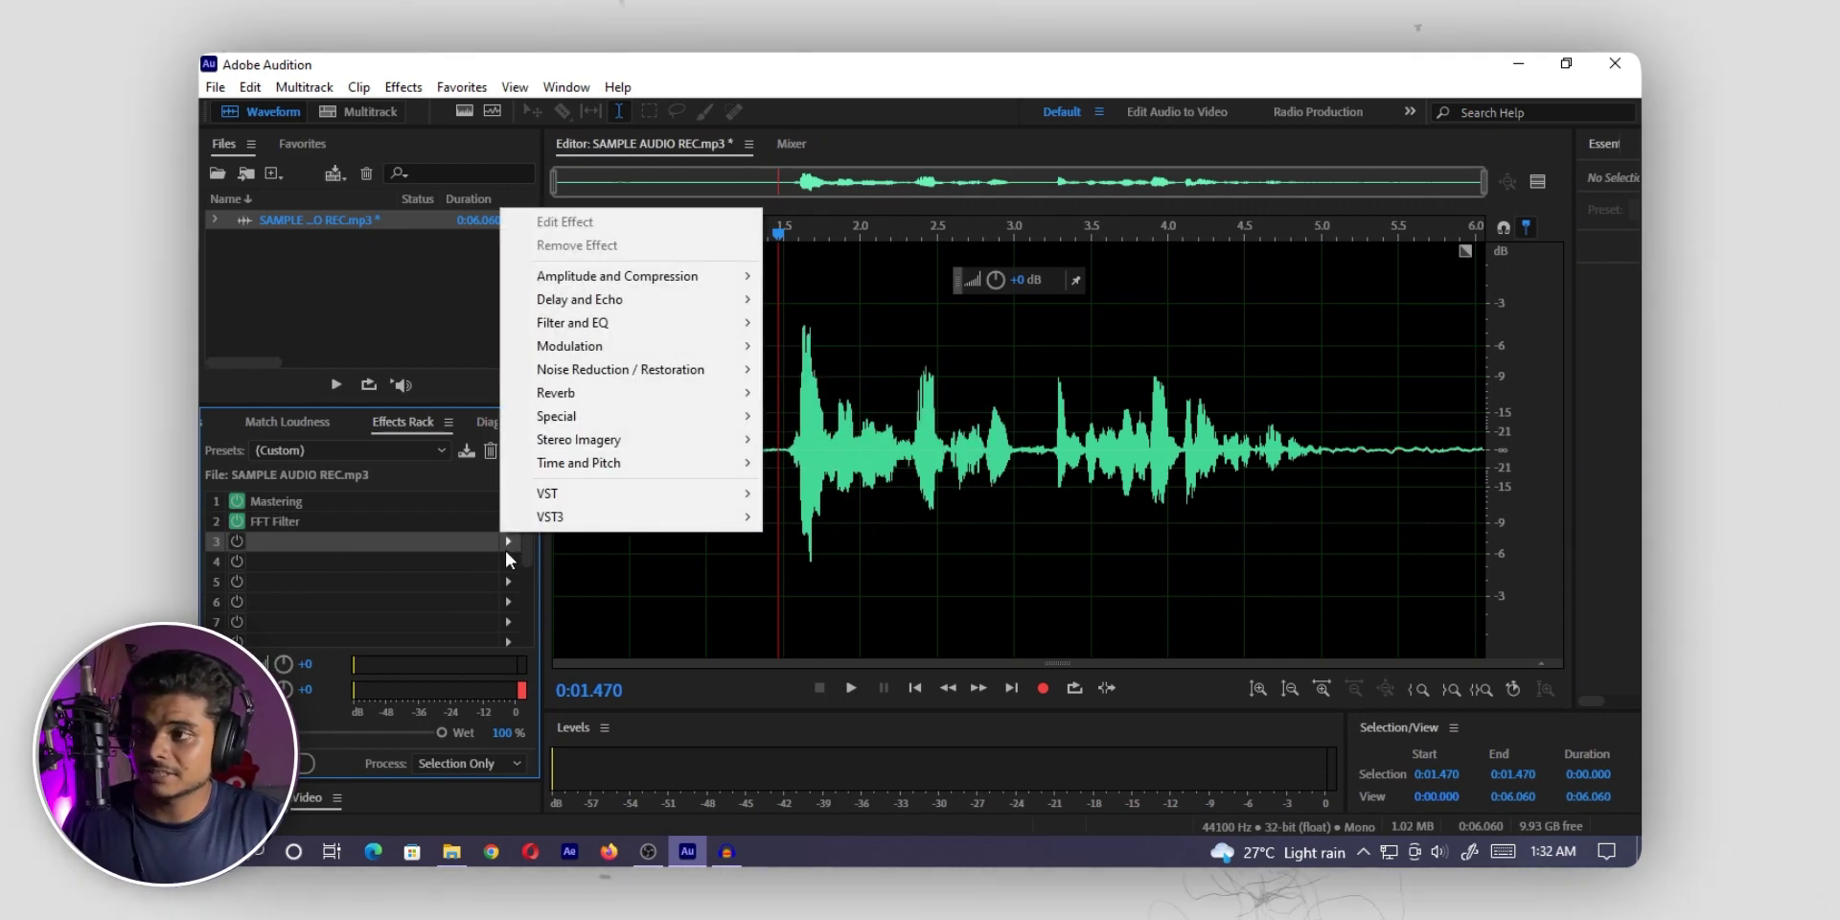
{"action": "left_click", "coordinate": [346, 531]}
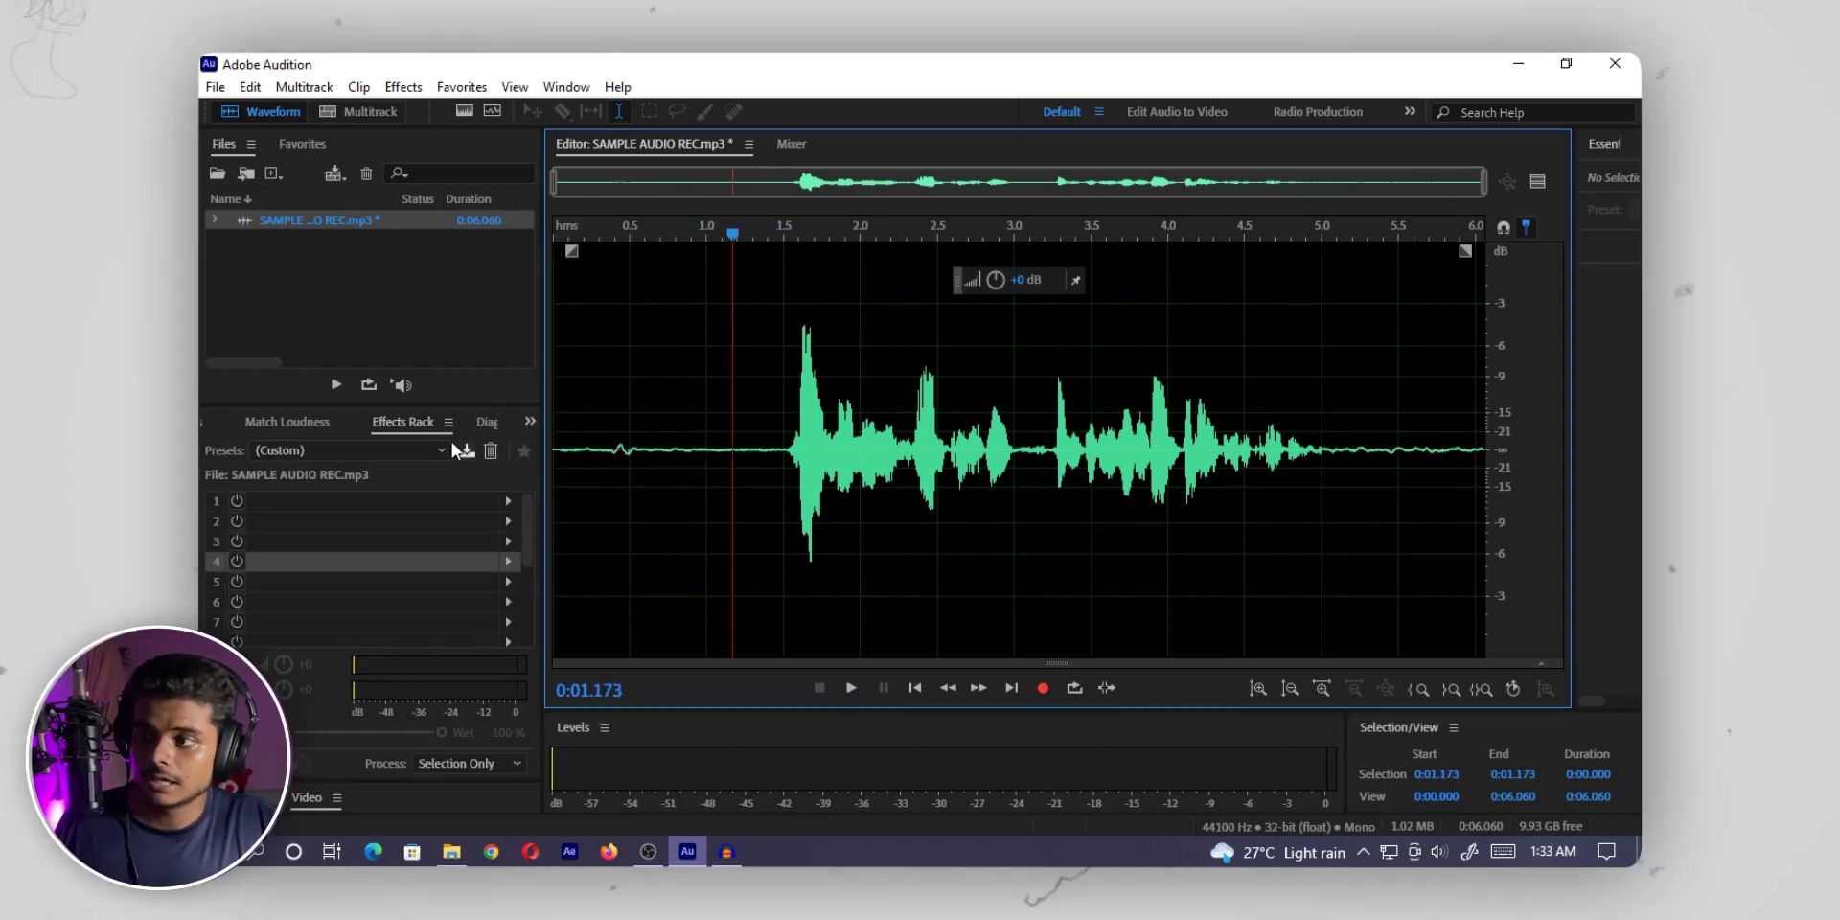
Step: Load the saved Effects Rack preset bearing a person's name and play the recording from about 1.5 seconds
{"action": "left_click", "coordinate": [395, 450]}
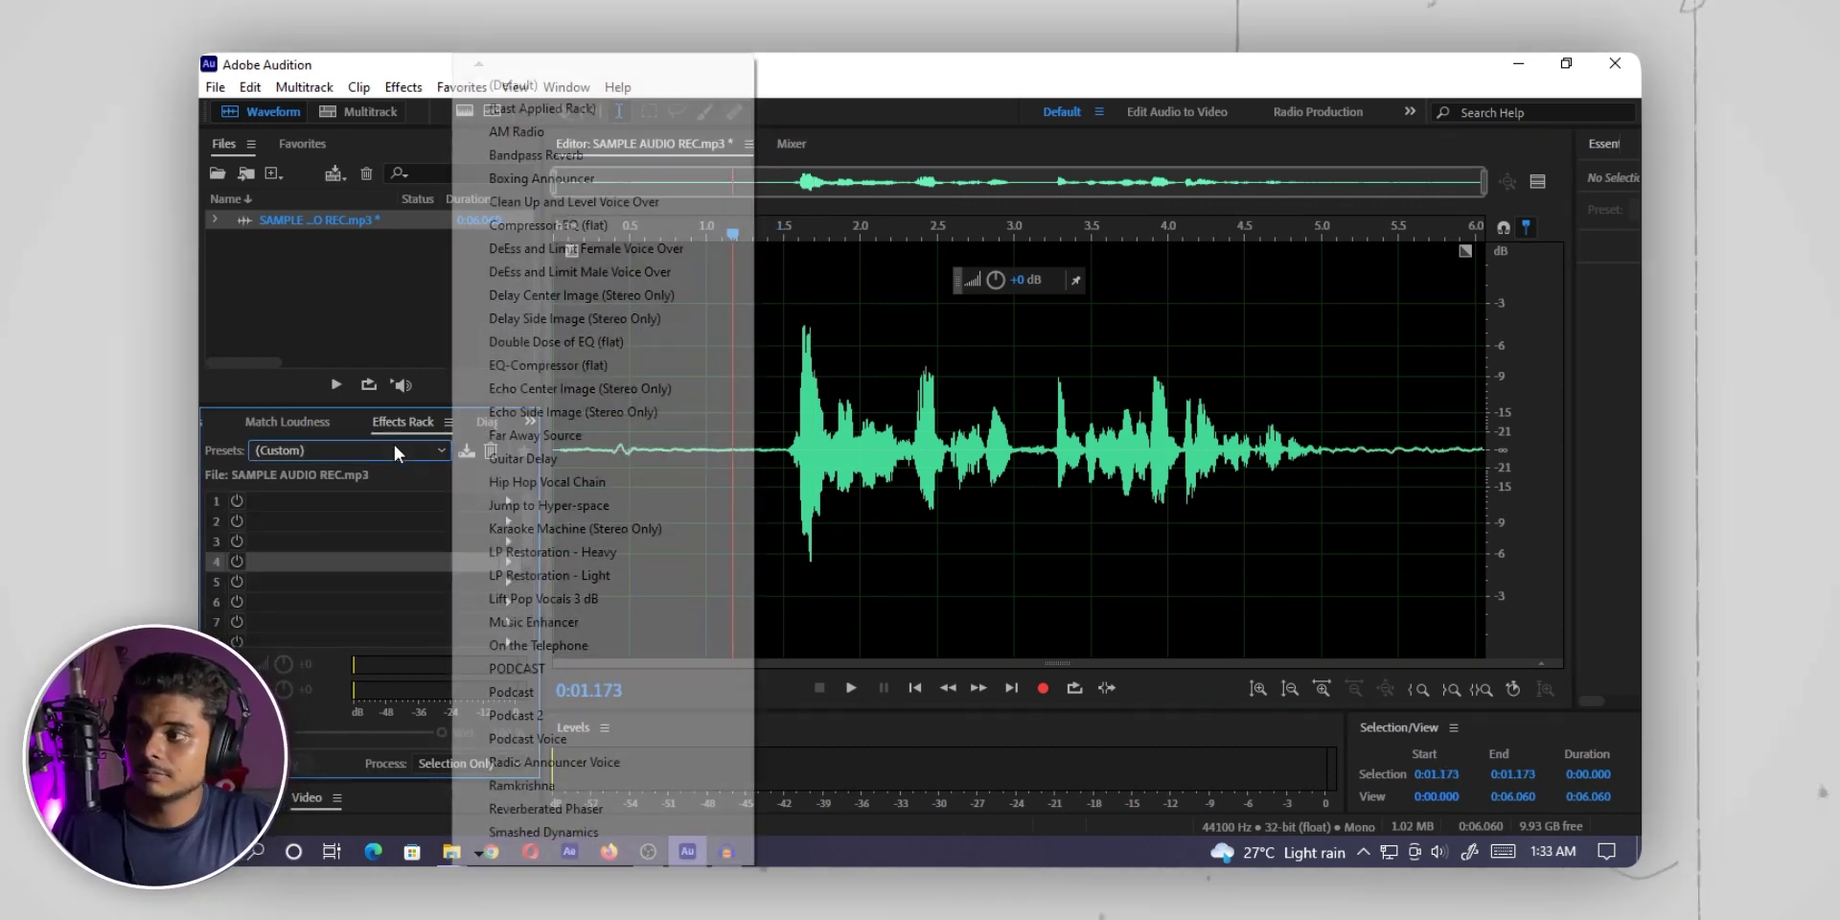
{"action": "left_click", "coordinate": [560, 783]}
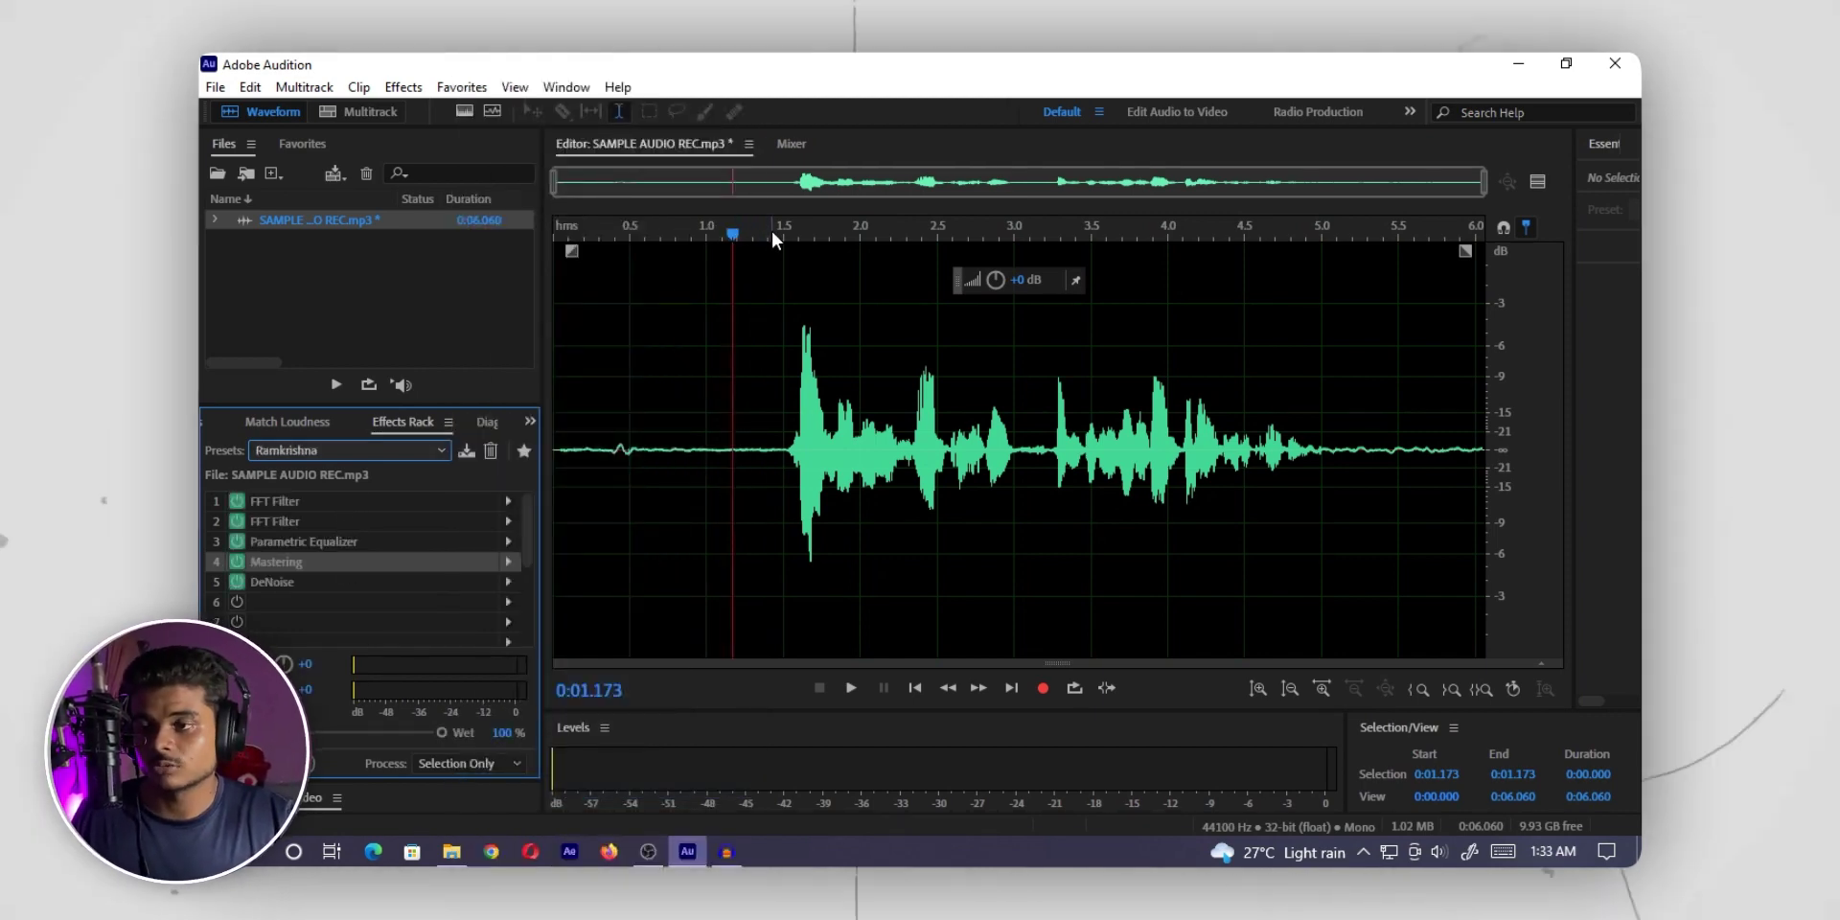
{"action": "left_click", "coordinate": [784, 233]}
{"action": "key", "text": "space"}
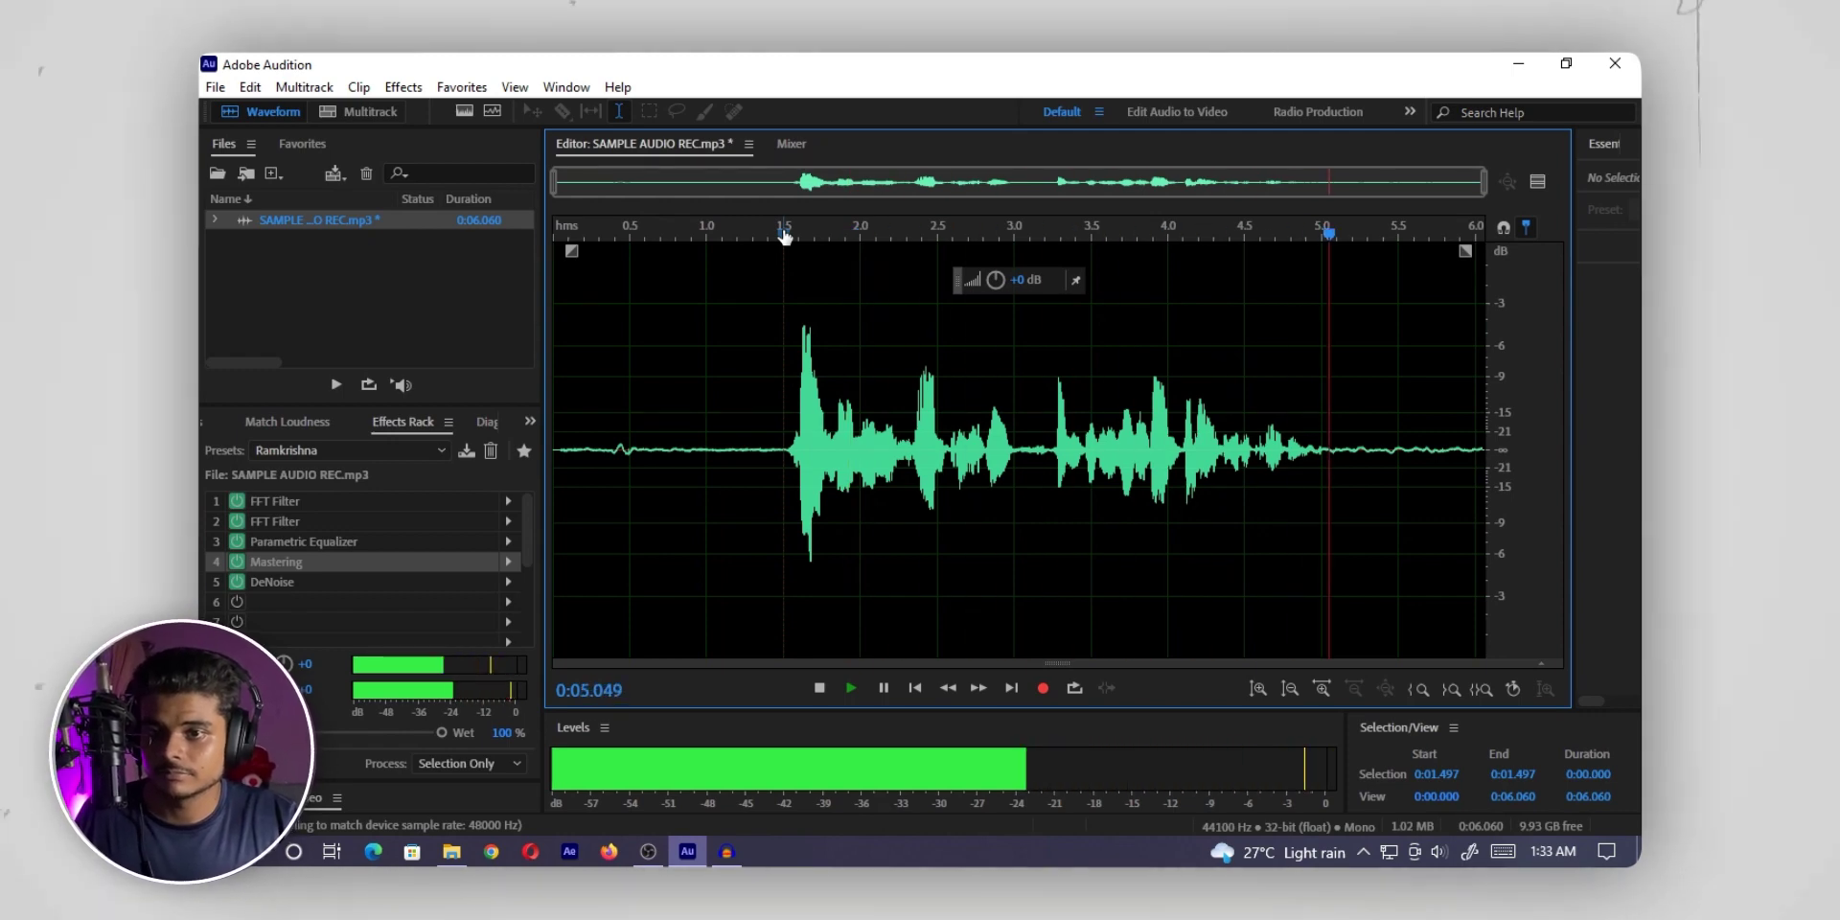
Step: Stop playback, add an FFT Filter to the first Effects Rack slot and load its Rap Vocals preset
{"action": "key", "text": "space"}
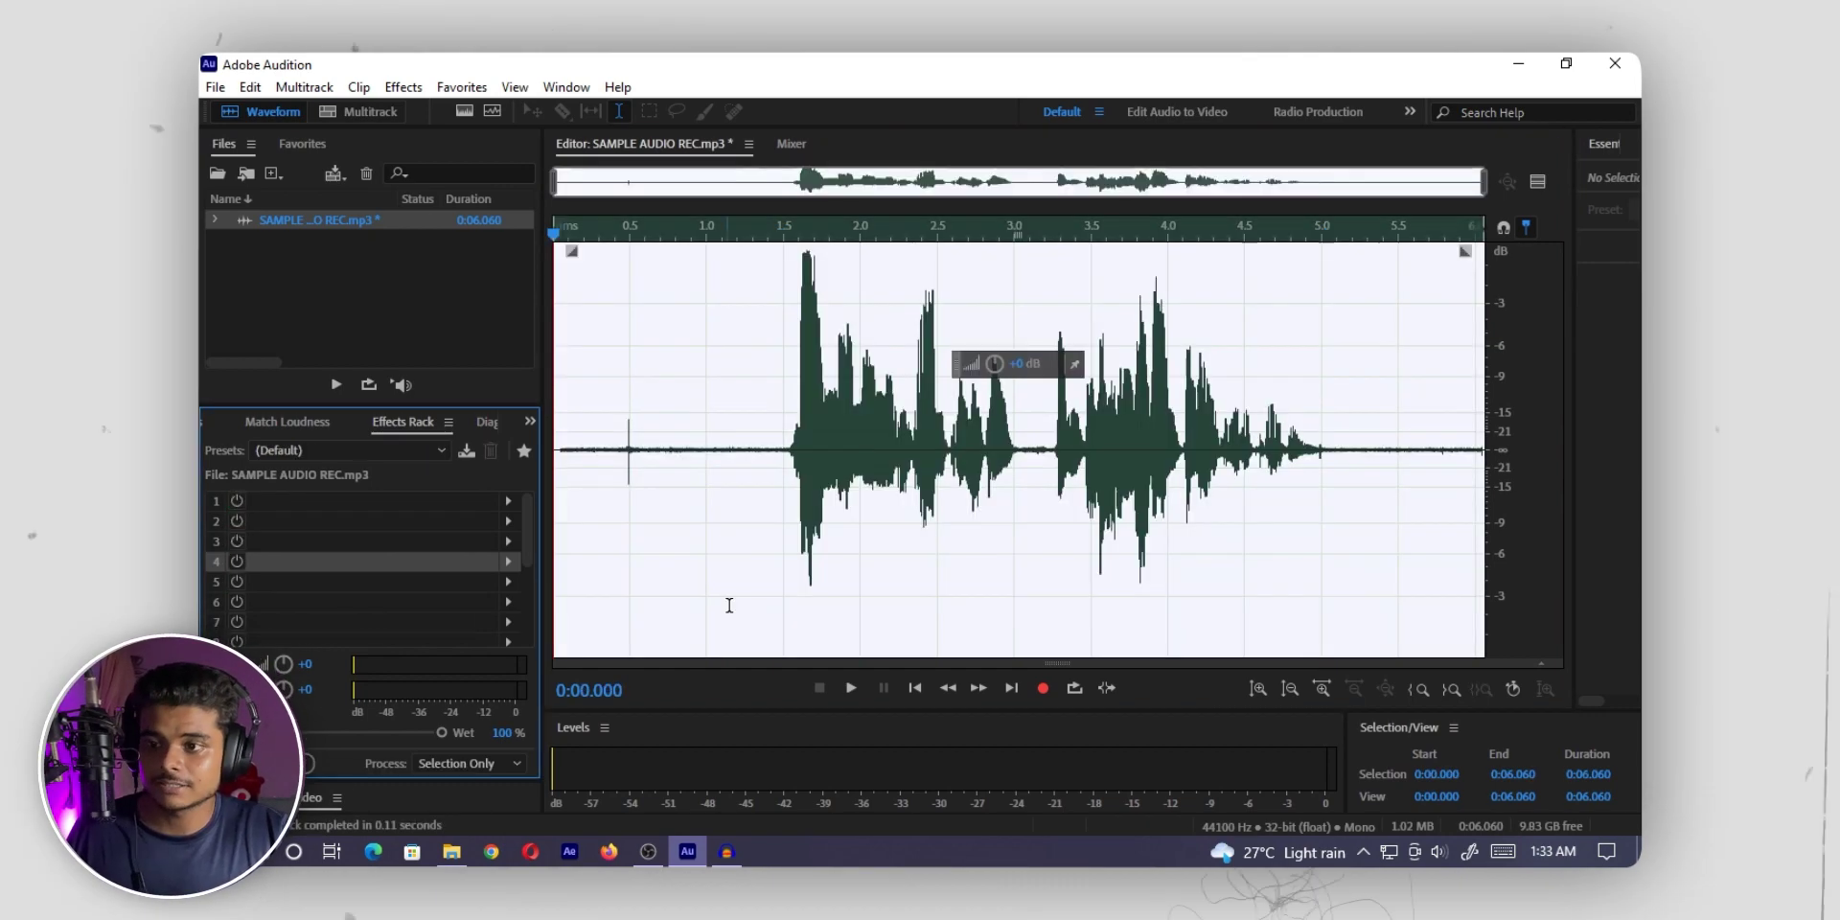
{"action": "left_click", "coordinate": [508, 500]}
{"action": "mouse_move", "coordinate": [610, 653]}
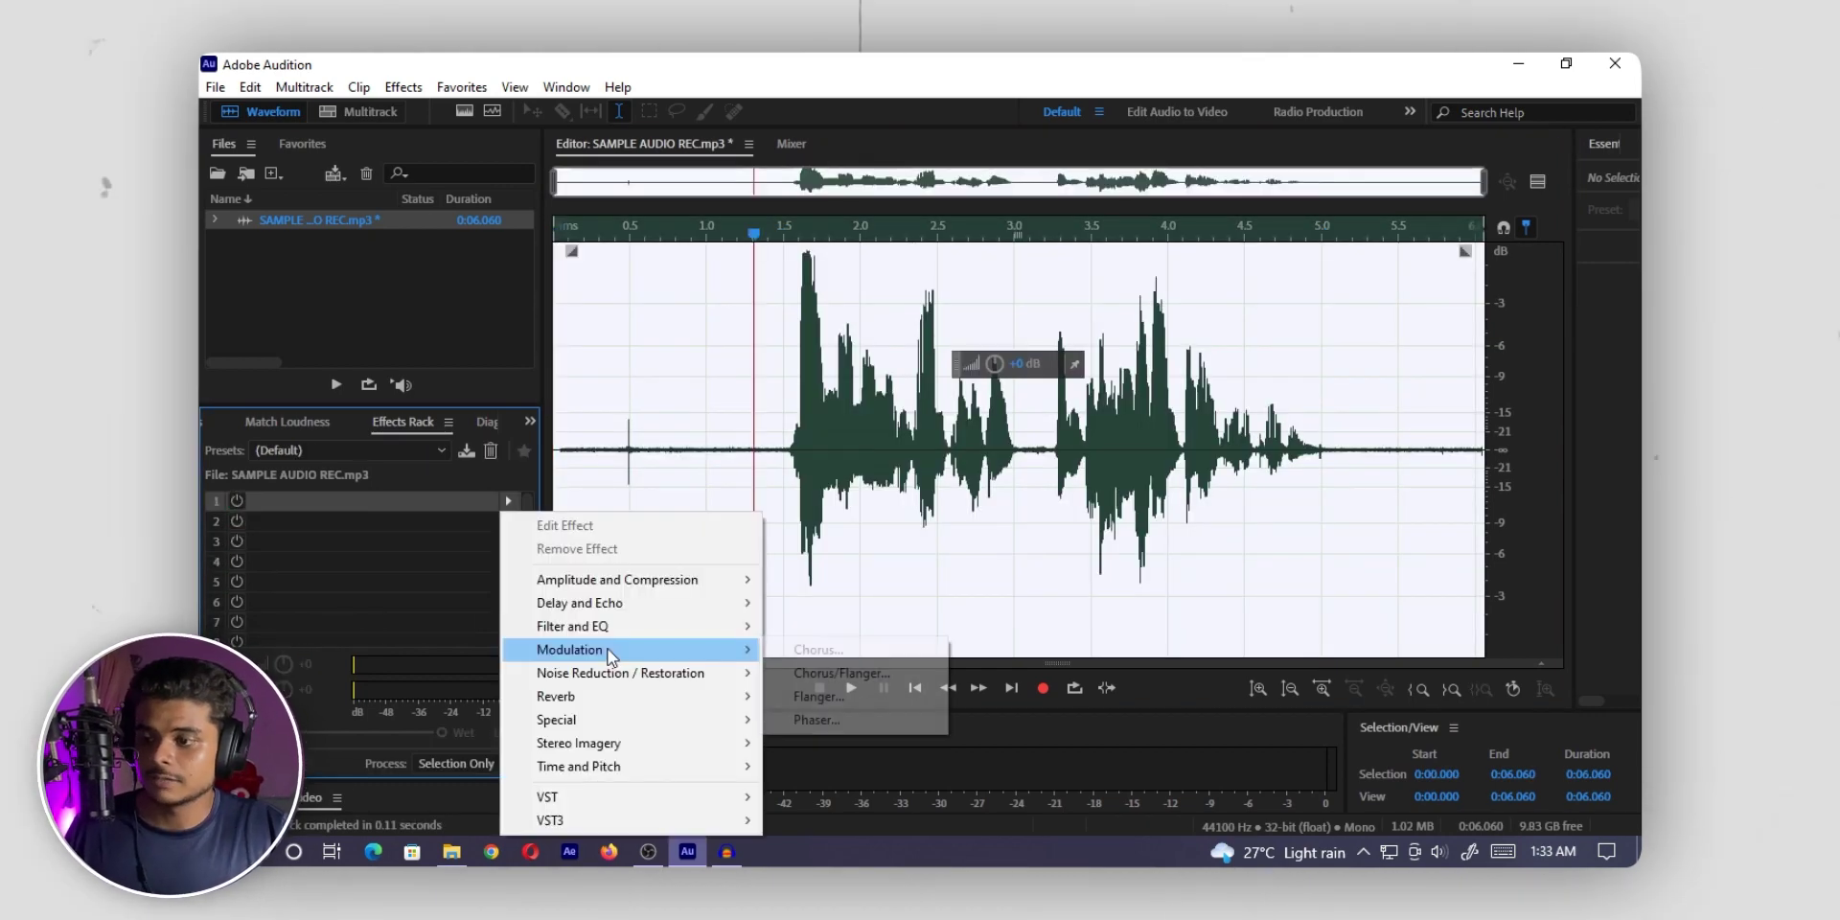
{"action": "mouse_move", "coordinate": [661, 626]}
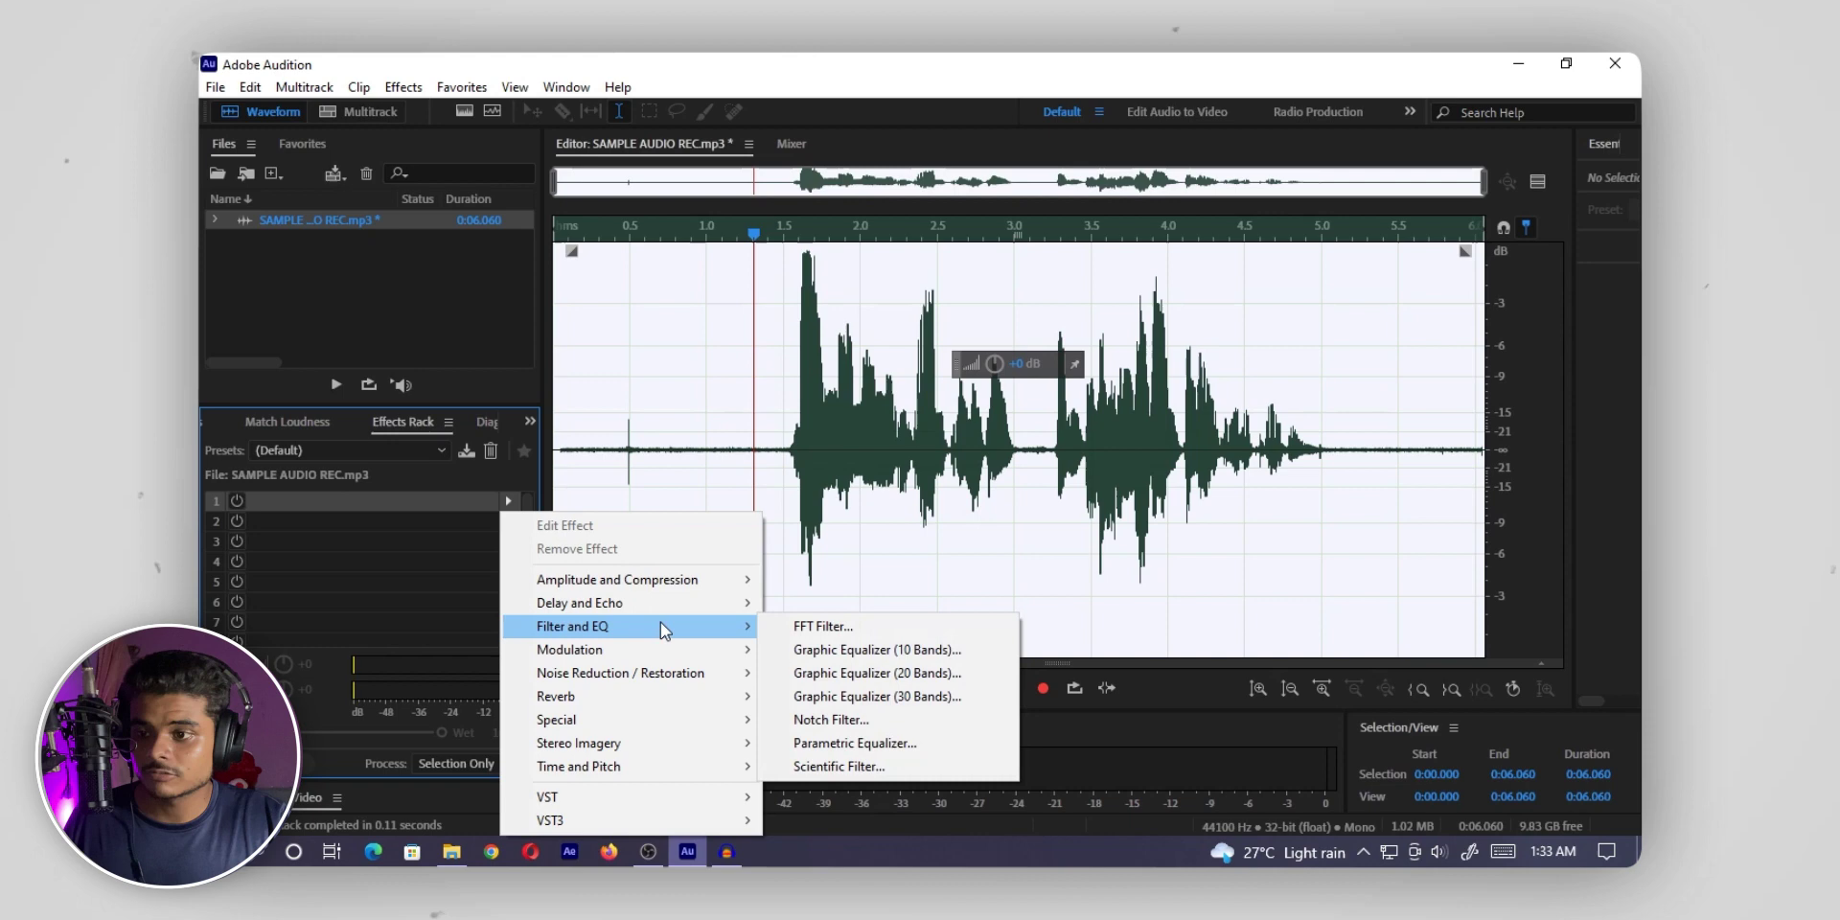
{"action": "left_click", "coordinate": [811, 626]}
{"action": "left_click", "coordinate": [796, 215]}
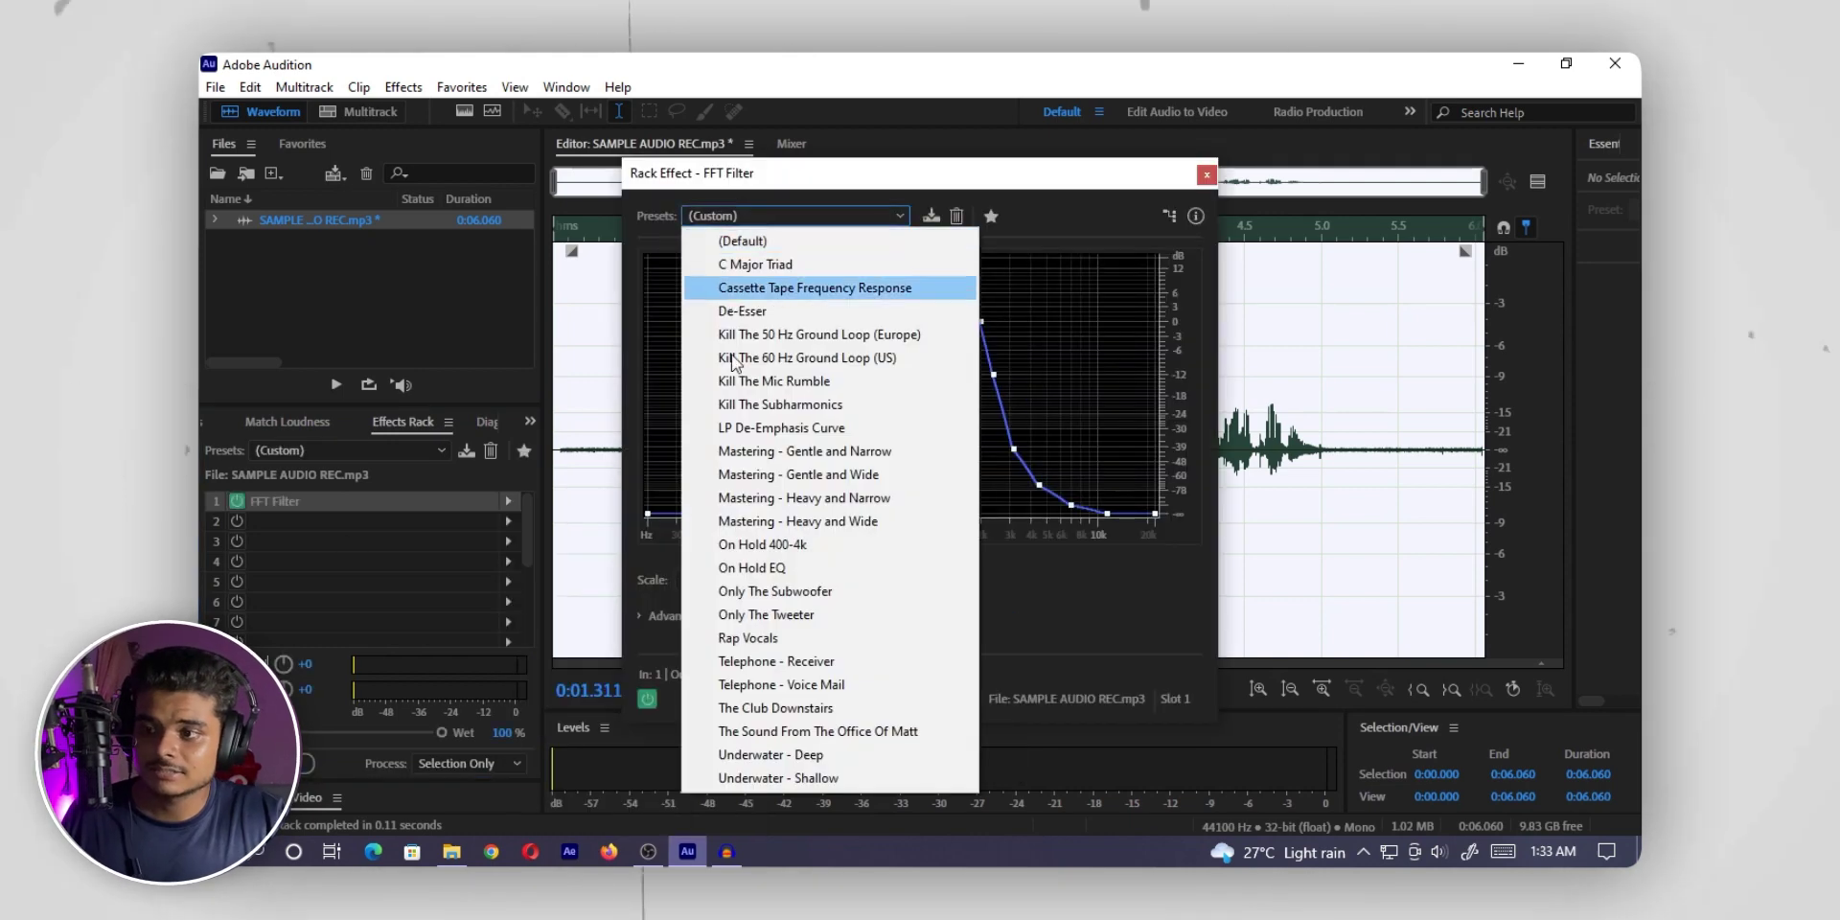
{"action": "left_click", "coordinate": [783, 644]}
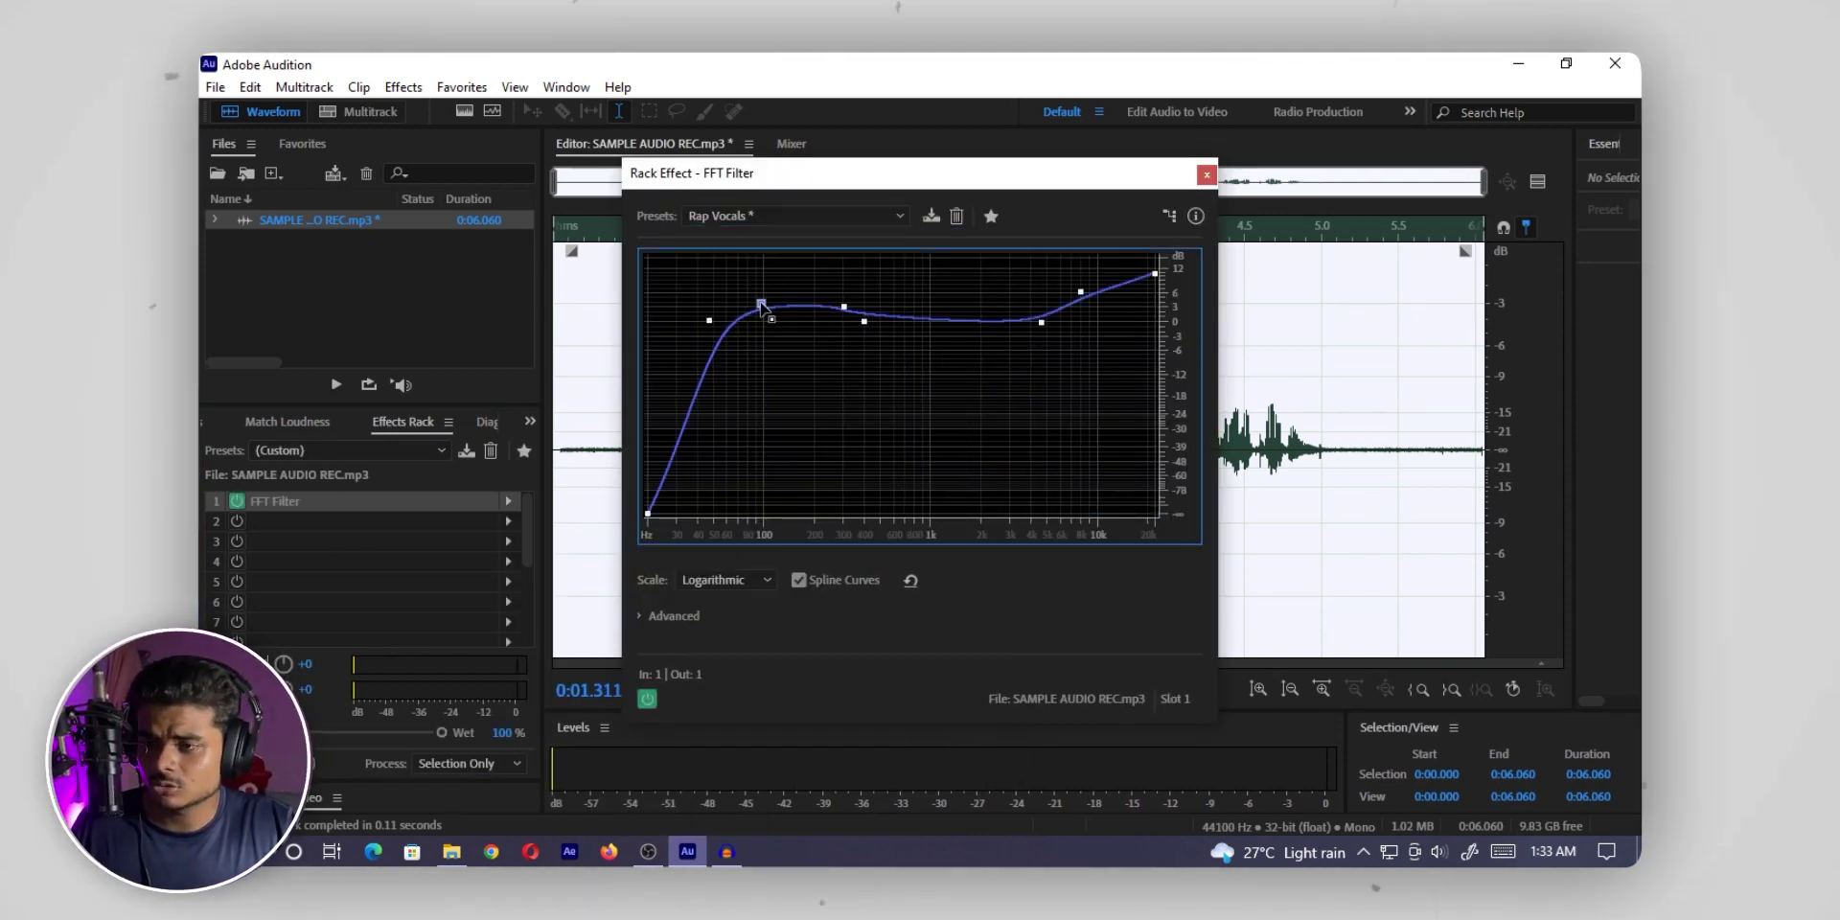
Step: Fine-tune the height of the FFT Filter curve's point near 100 Hz while auditioning the recording
{"action": "left_click_drag", "start_coordinate": [761, 304], "coordinate": [765, 285]}
{"action": "key", "text": "space"}
{"action": "left_click_drag", "start_coordinate": [768, 182], "coordinate": [491, 166]}
{"action": "key", "text": "space"}
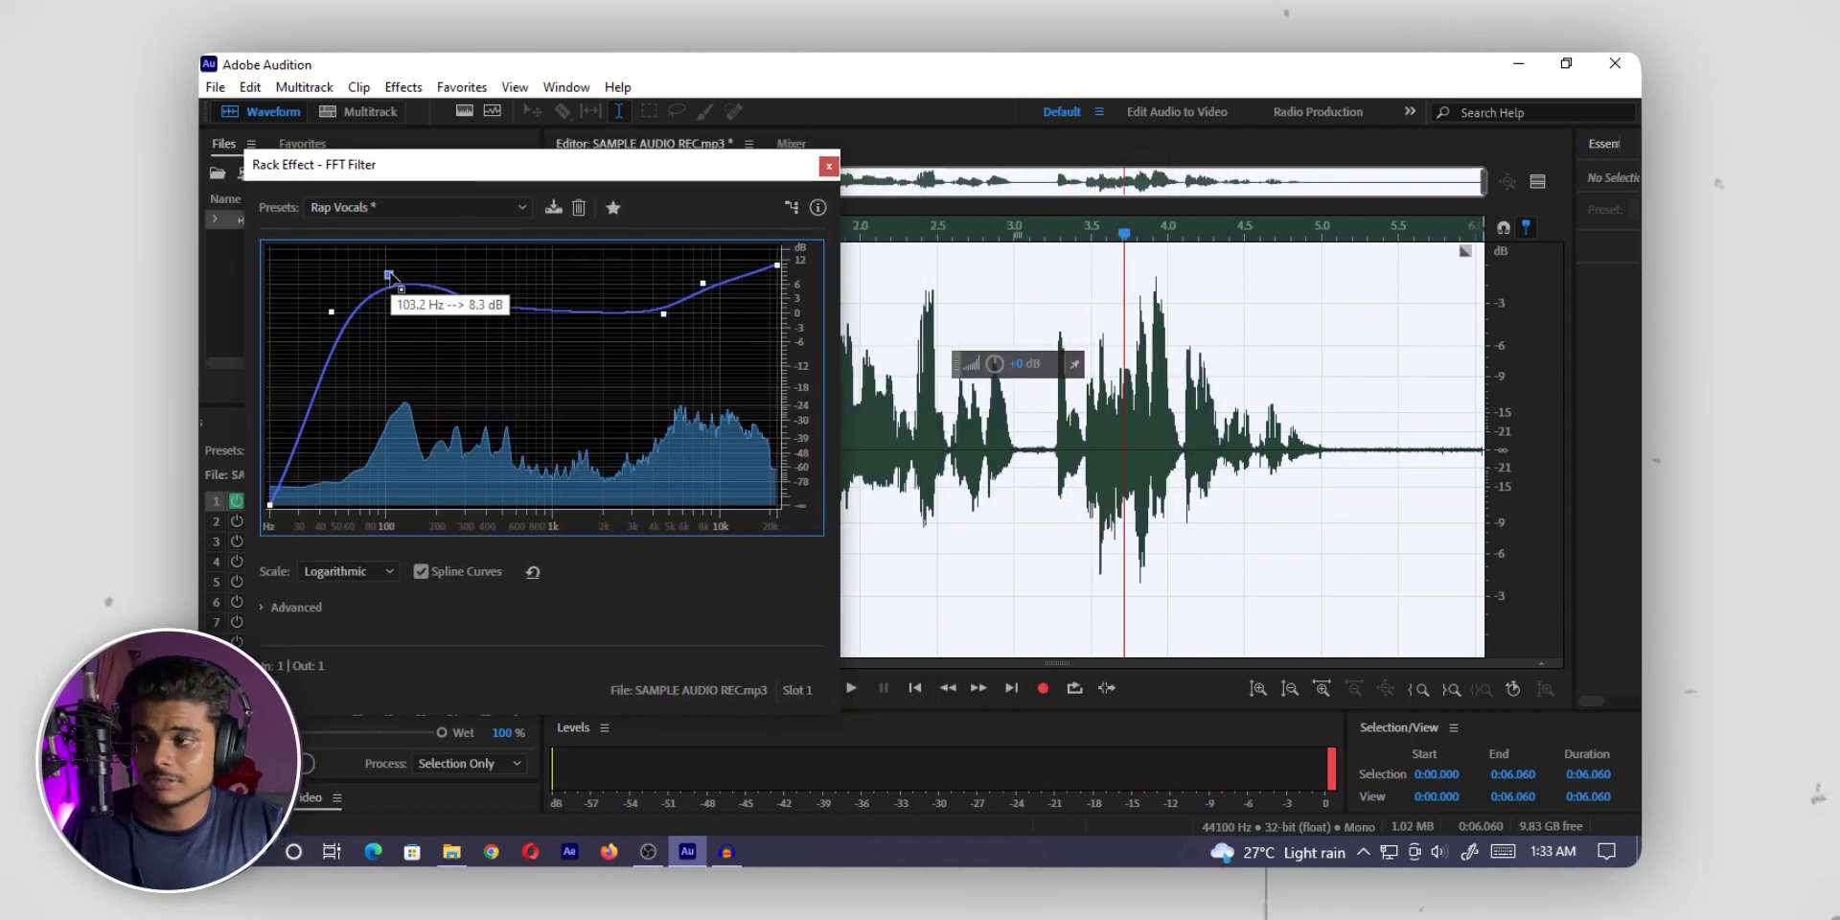
{"action": "left_click_drag", "start_coordinate": [388, 276], "coordinate": [386, 292]}
{"action": "key", "text": "space"}
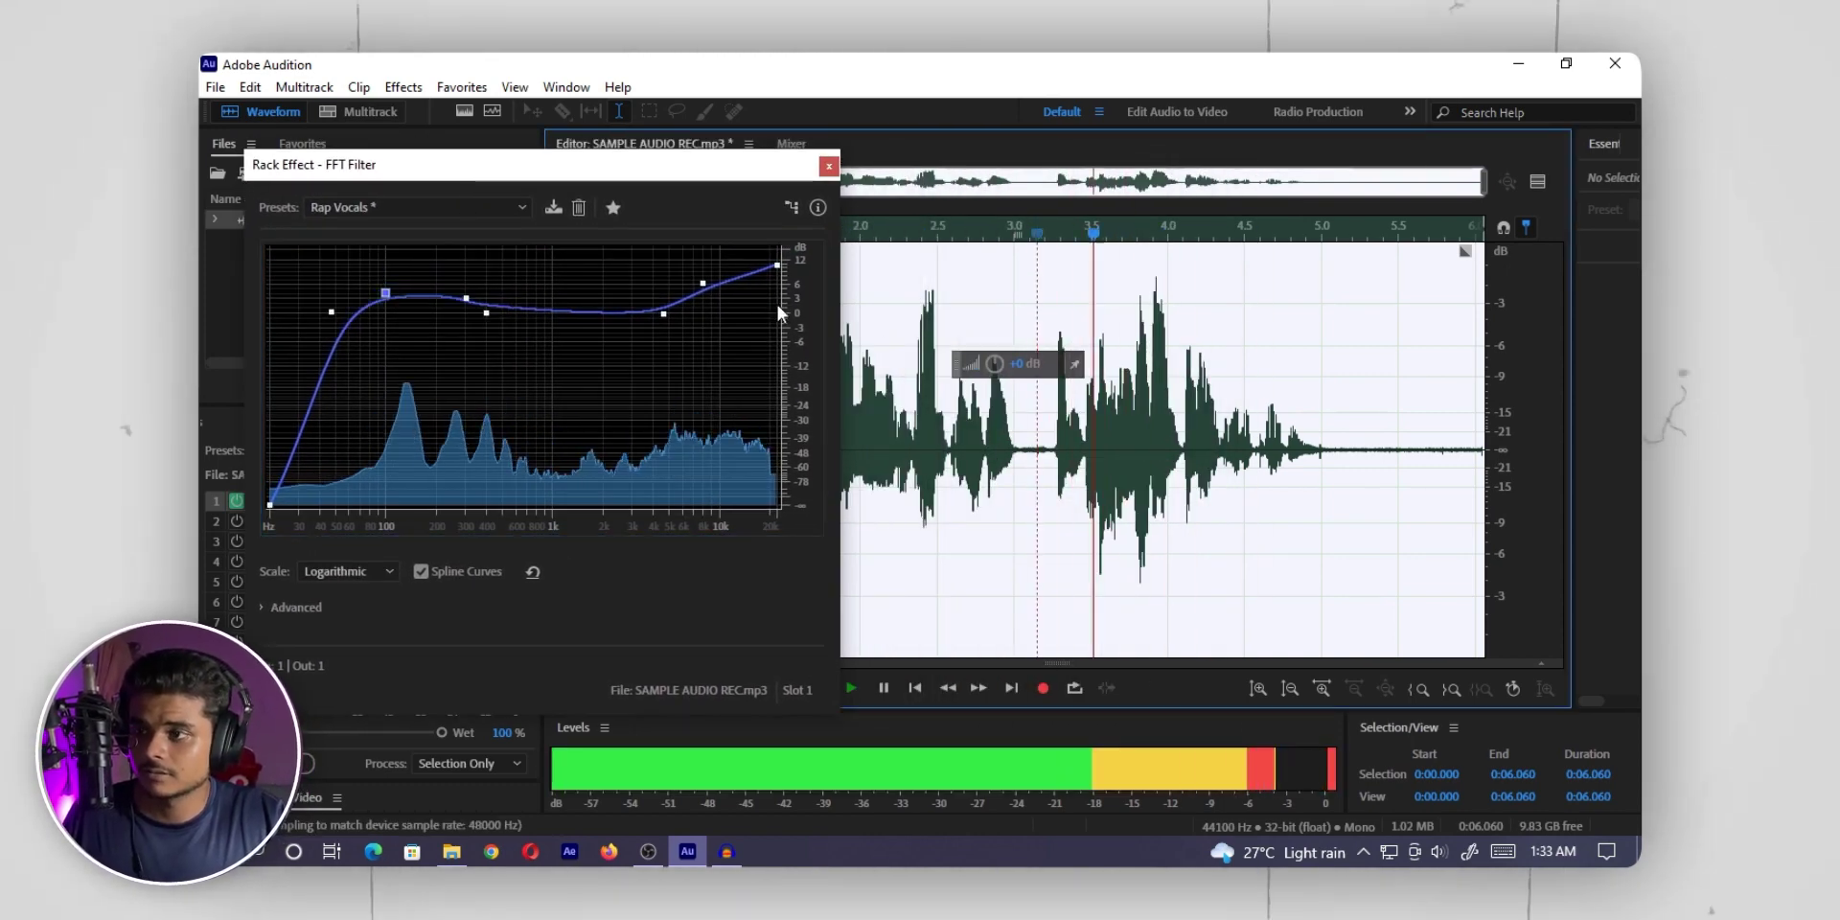
Step: Lower the FFT Filter curve's point near 4.6 kHz and audition the recording
{"action": "key", "text": "space"}
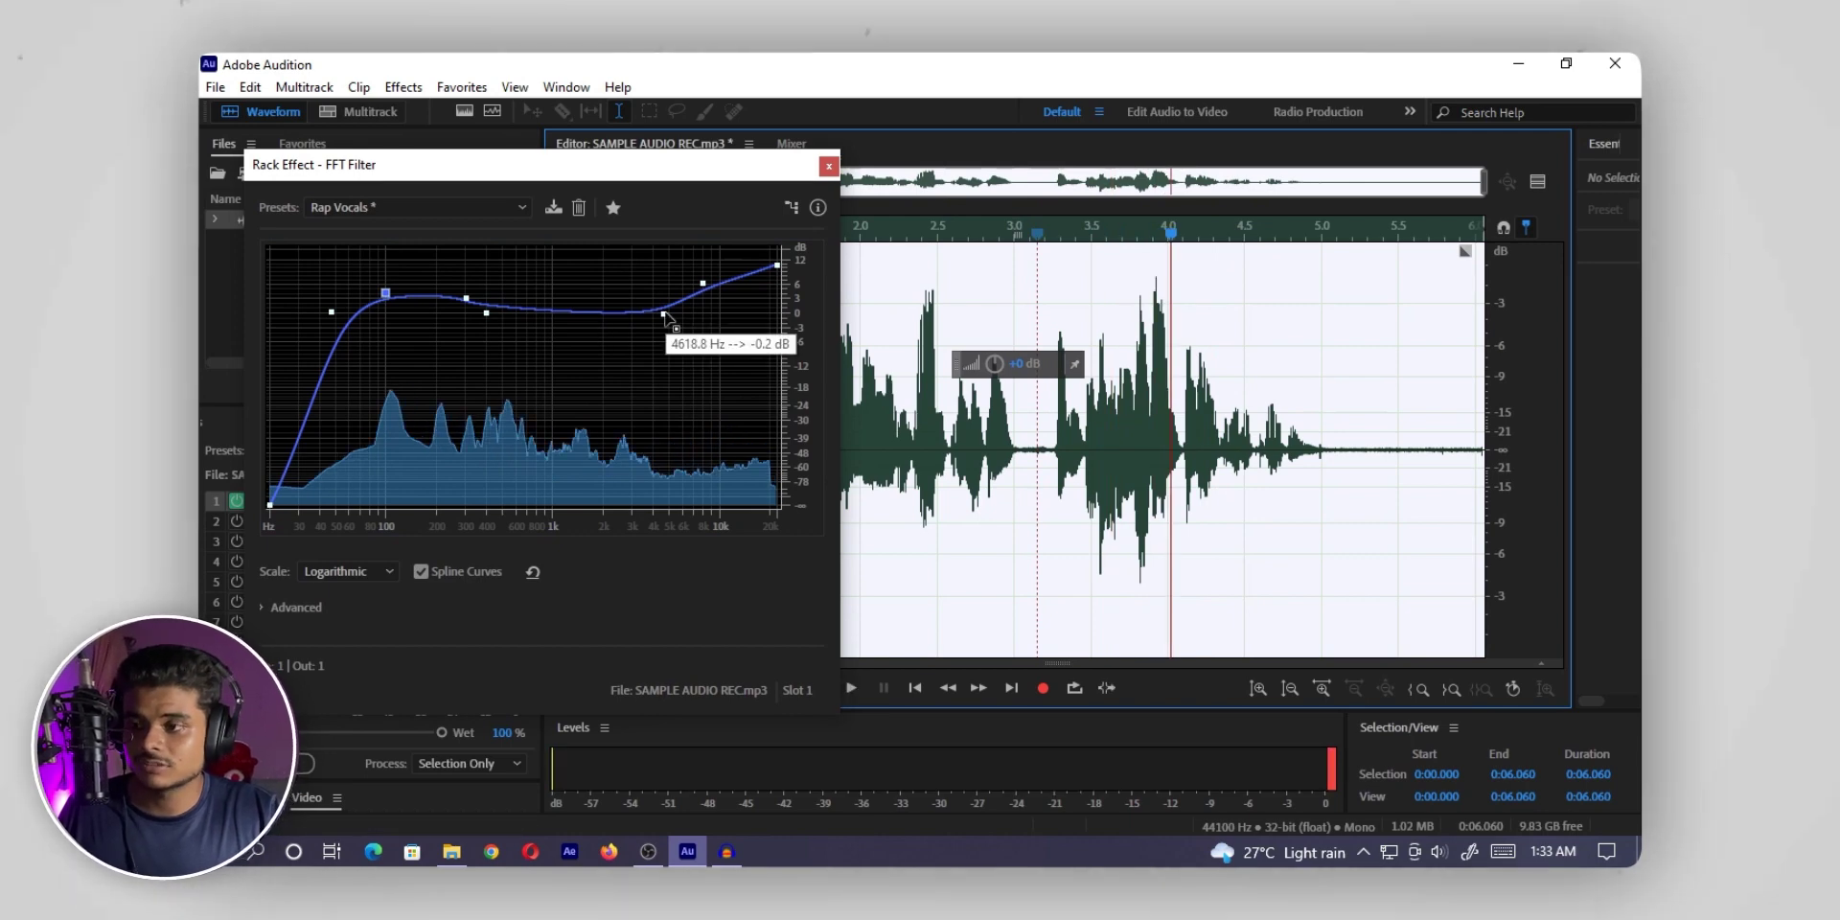
{"action": "left_click_drag", "start_coordinate": [664, 315], "coordinate": [654, 347]}
{"action": "left_click", "coordinate": [868, 259]}
{"action": "key", "text": "space"}
{"action": "key", "text": "space"}
{"action": "key", "text": "space"}
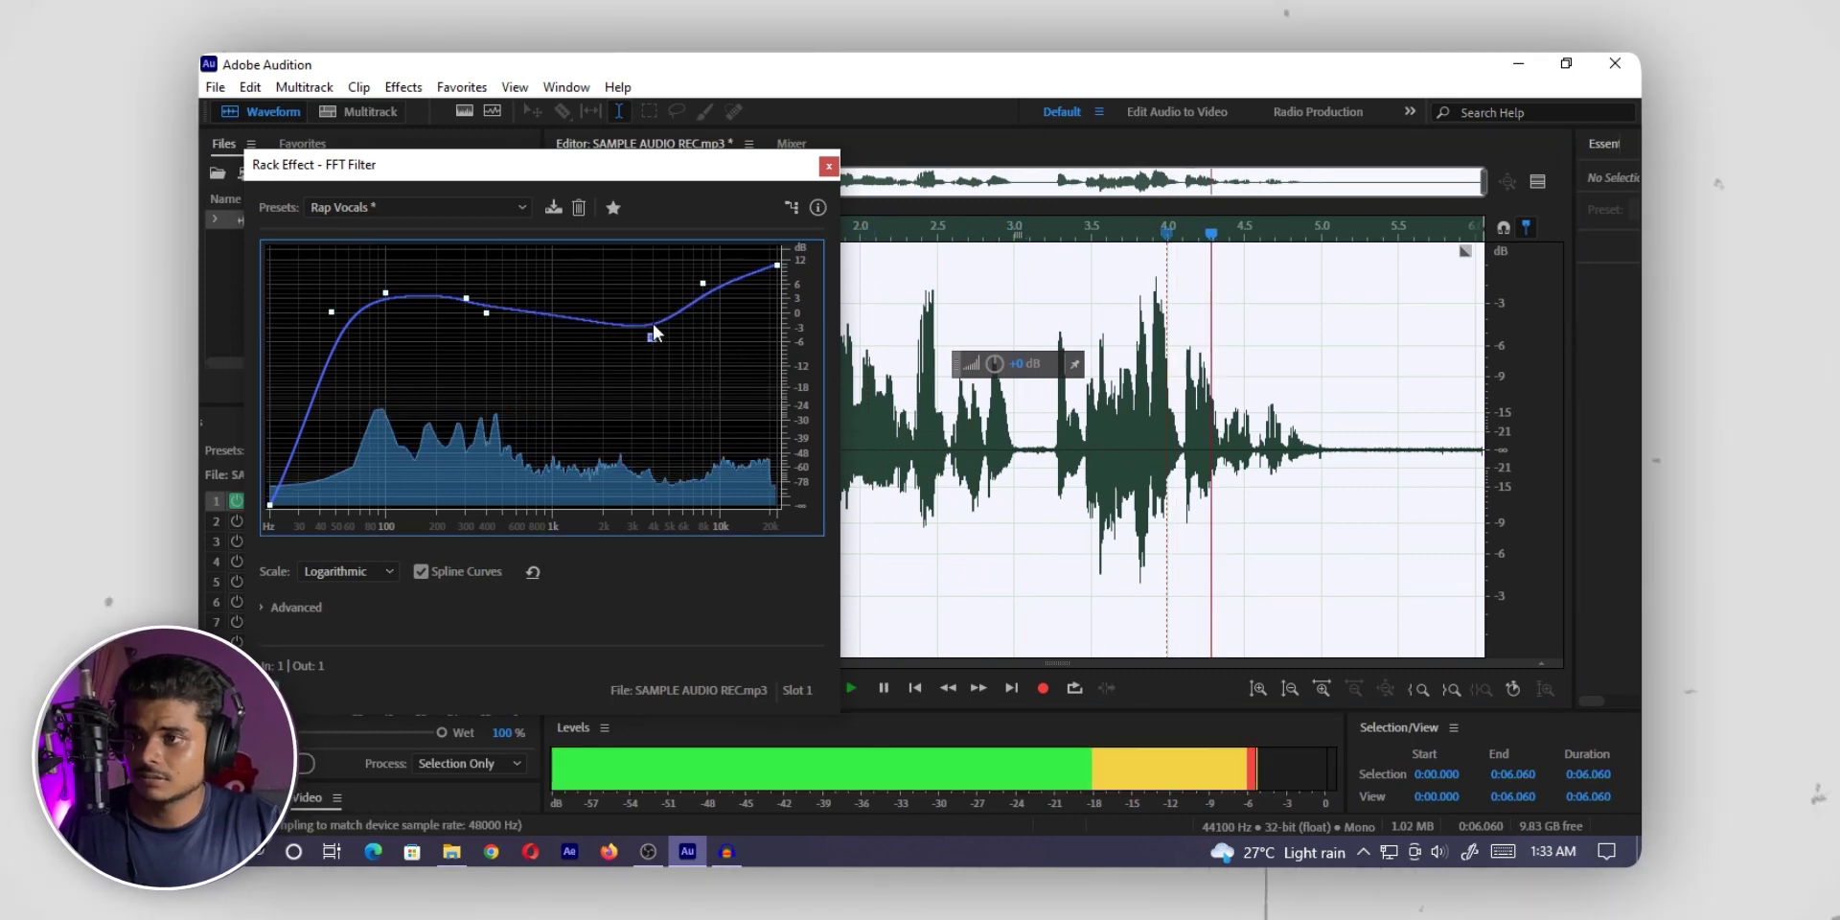
{"action": "key", "text": "space"}
Step: Lower the FFT Filter curve's points near 400 Hz and 50 Hz and play the recording from about 2.0 seconds
{"action": "left_click_drag", "start_coordinate": [487, 312], "coordinate": [493, 335]}
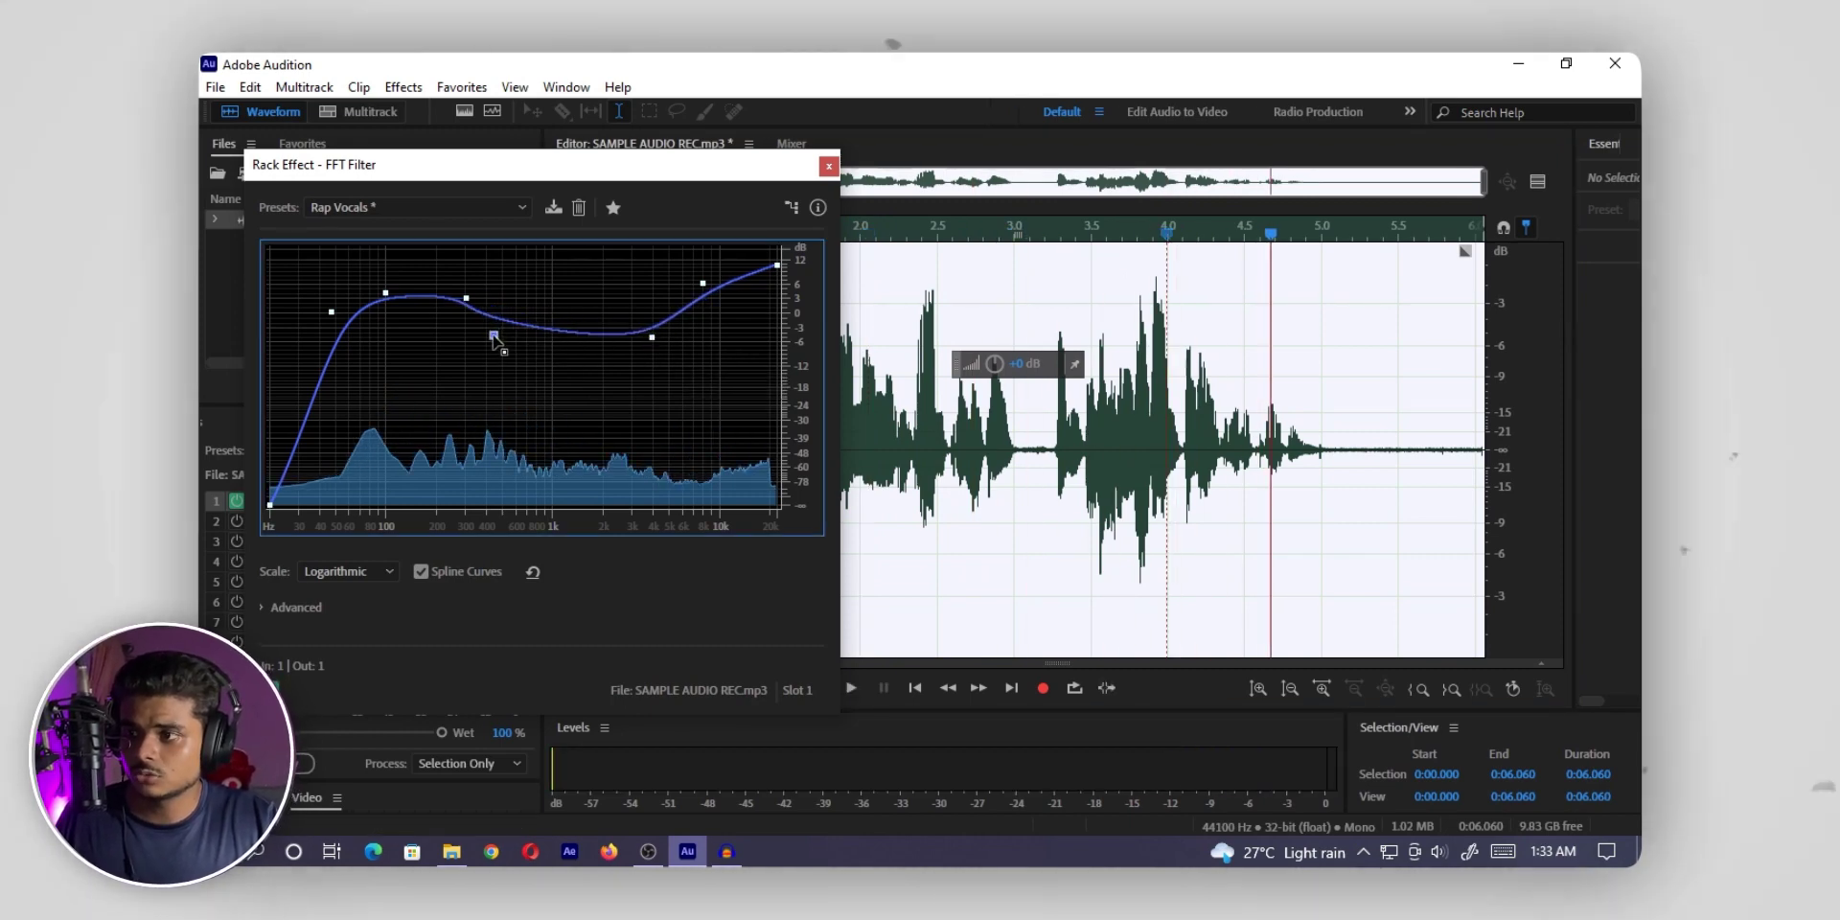
{"action": "left_click", "coordinate": [867, 251]}
{"action": "key", "text": "space"}
{"action": "key", "text": "space"}
{"action": "left_click_drag", "start_coordinate": [385, 293], "coordinate": [332, 319]}
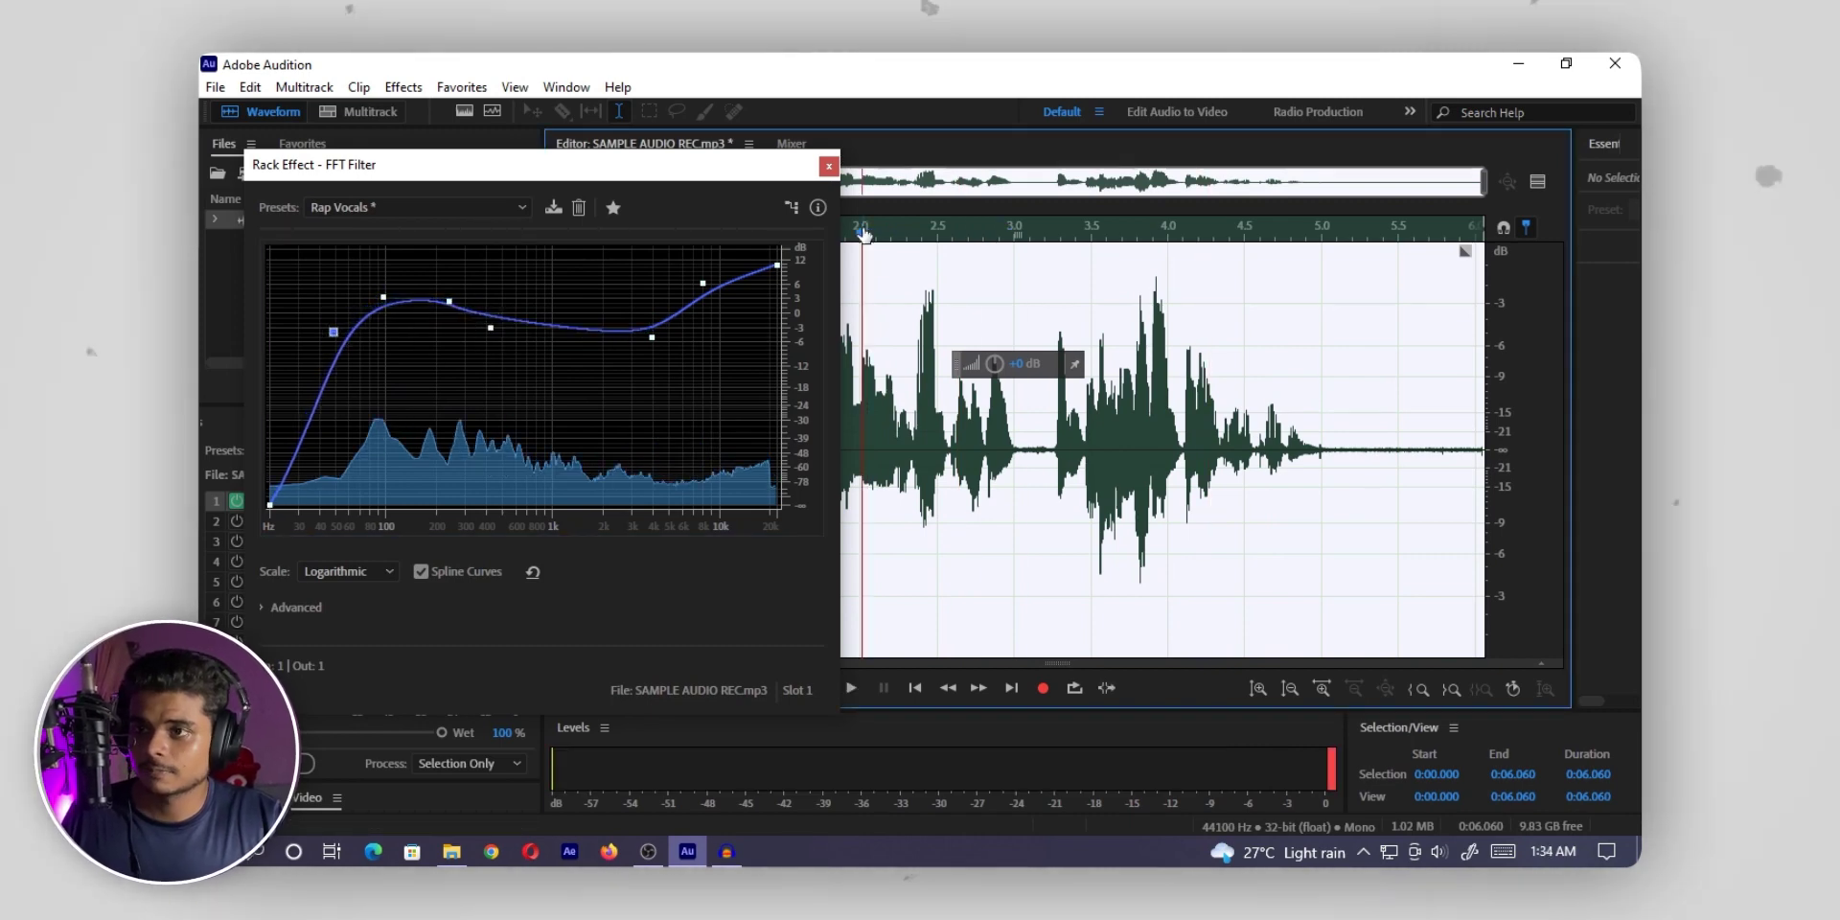
{"action": "key", "text": "space"}
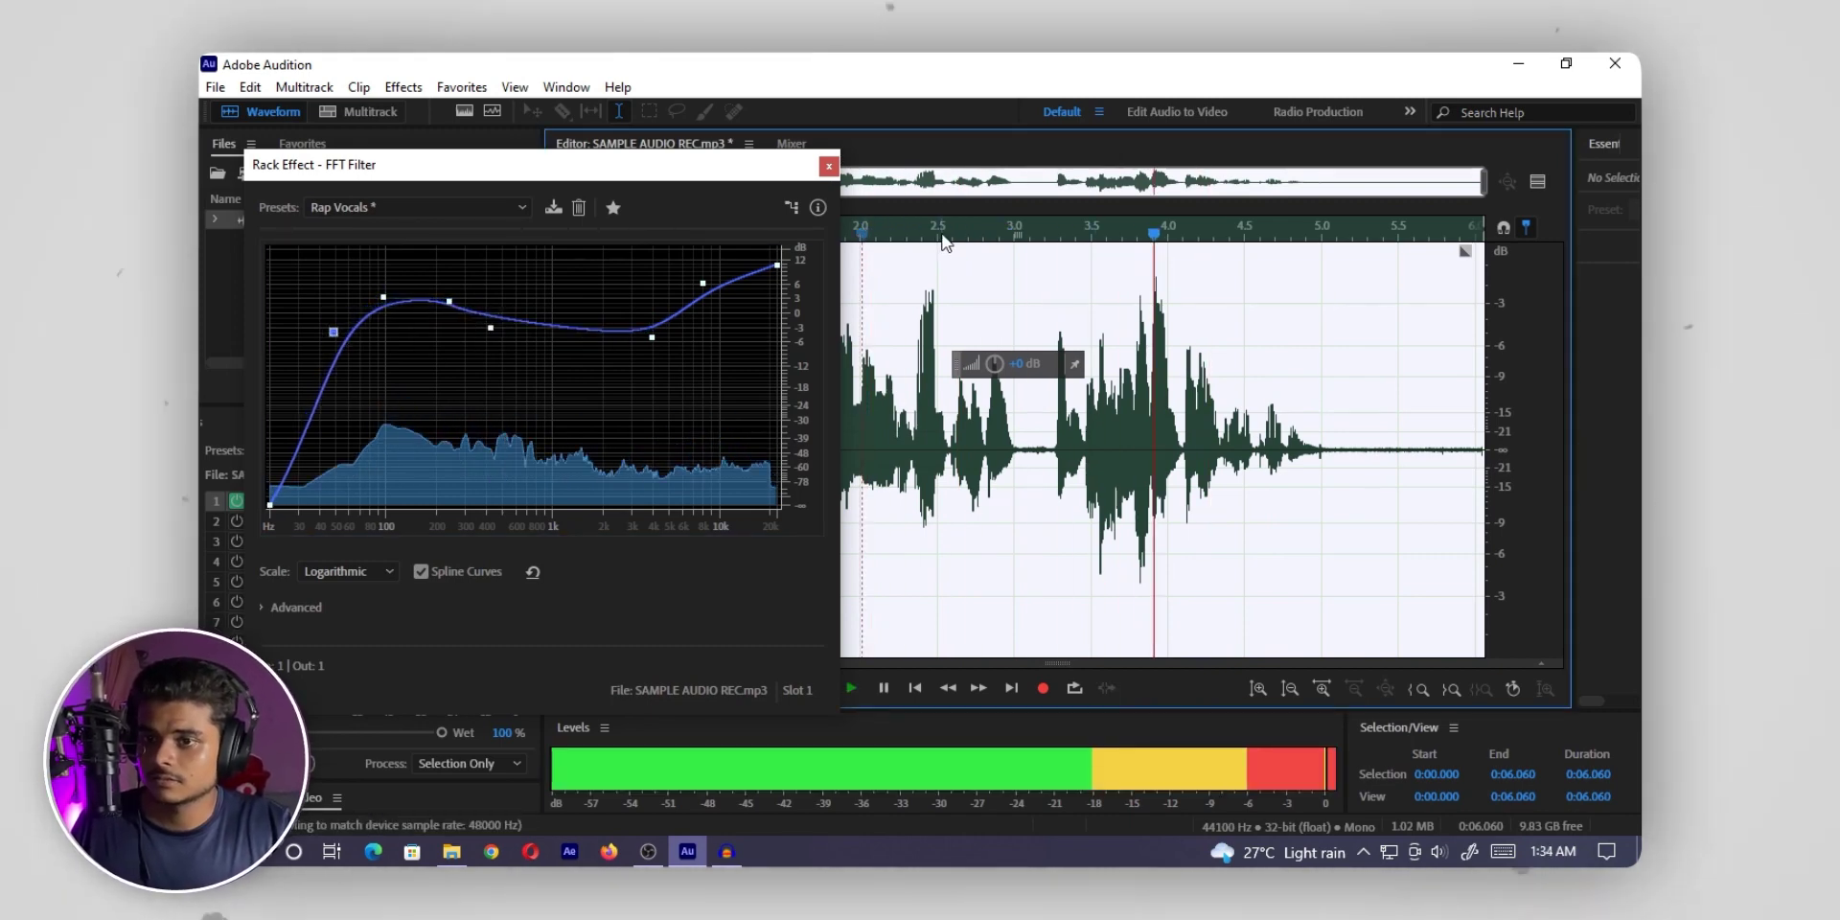
Step: Close the FFT Filter window and play the recording from about 1.525 seconds to audition the filter
{"action": "left_click", "coordinate": [827, 166]}
{"action": "left_click", "coordinate": [788, 241]}
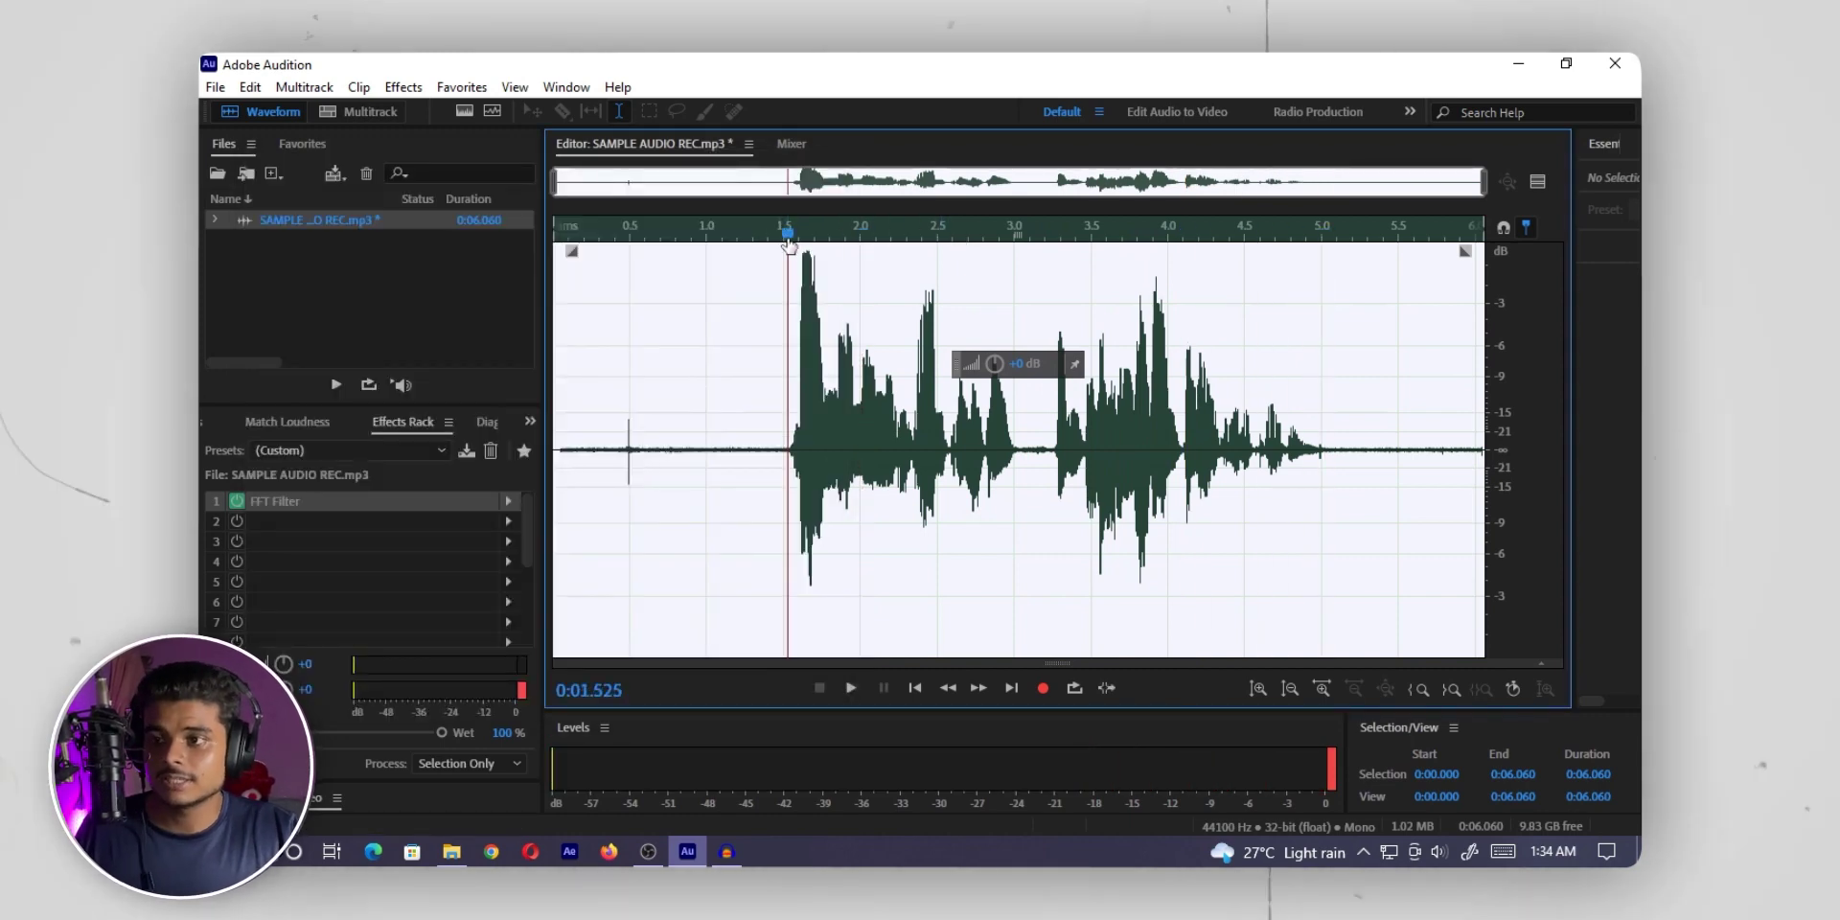
{"action": "key", "text": "space"}
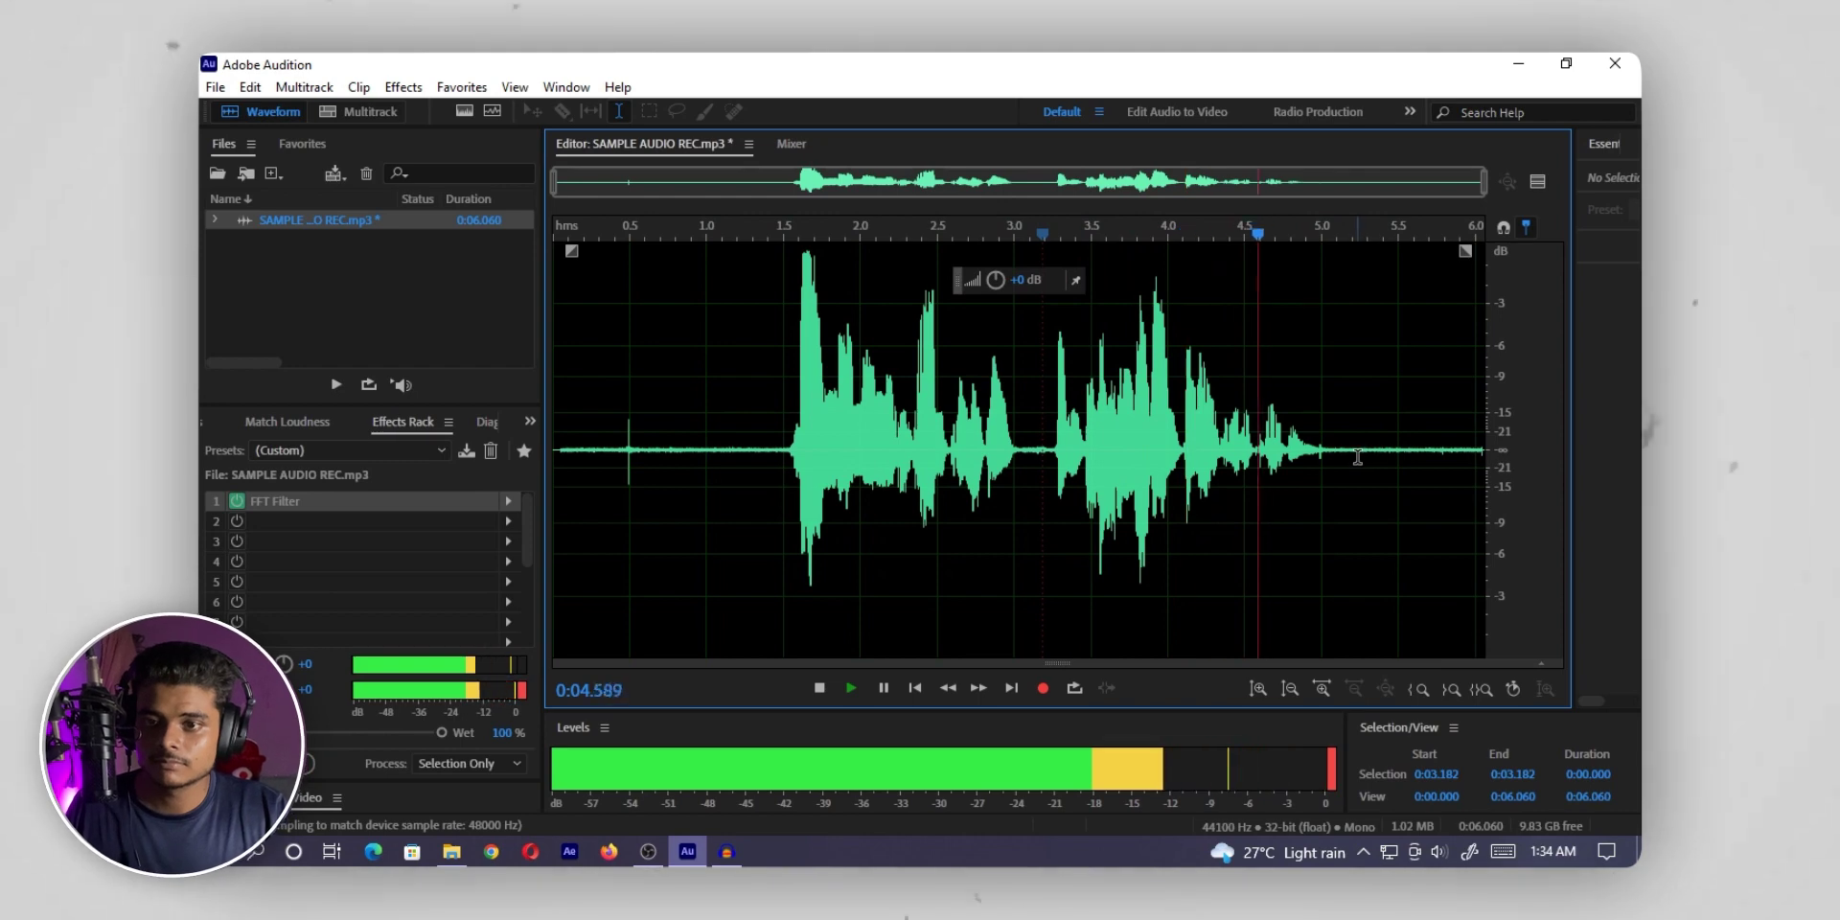
{"action": "key", "text": "space"}
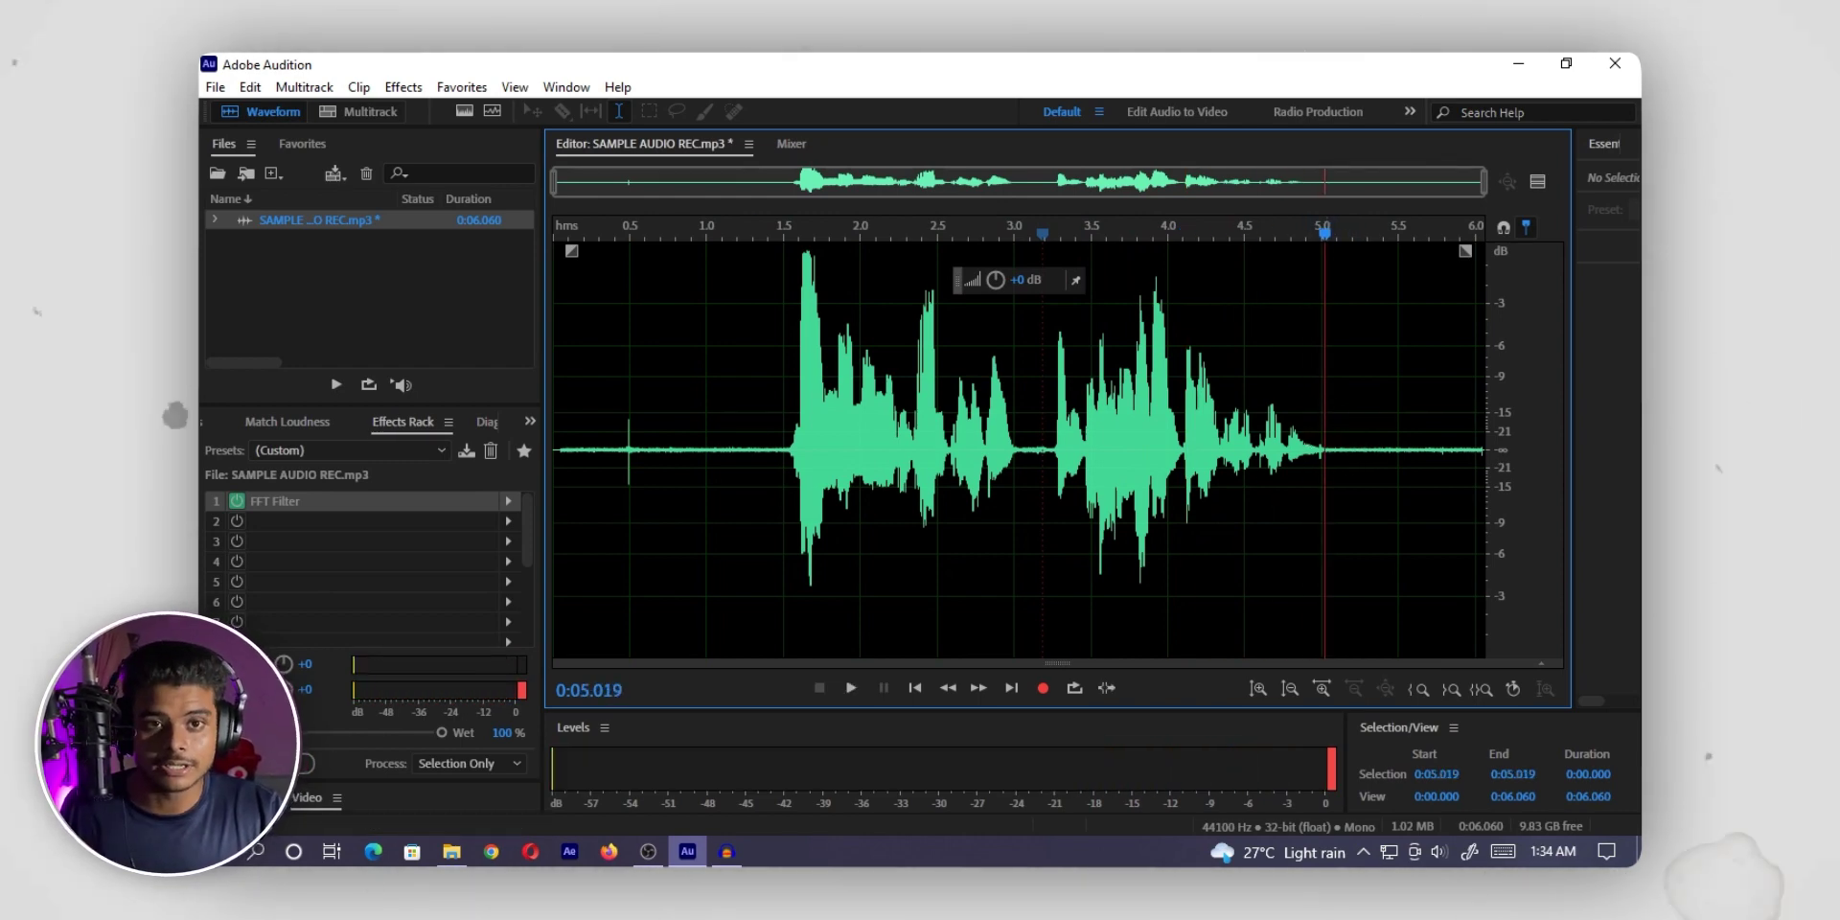
Step: Play the noise-only opening from about 0.248 seconds and return the playhead to the start of the recording
{"action": "left_click", "coordinate": [591, 493]}
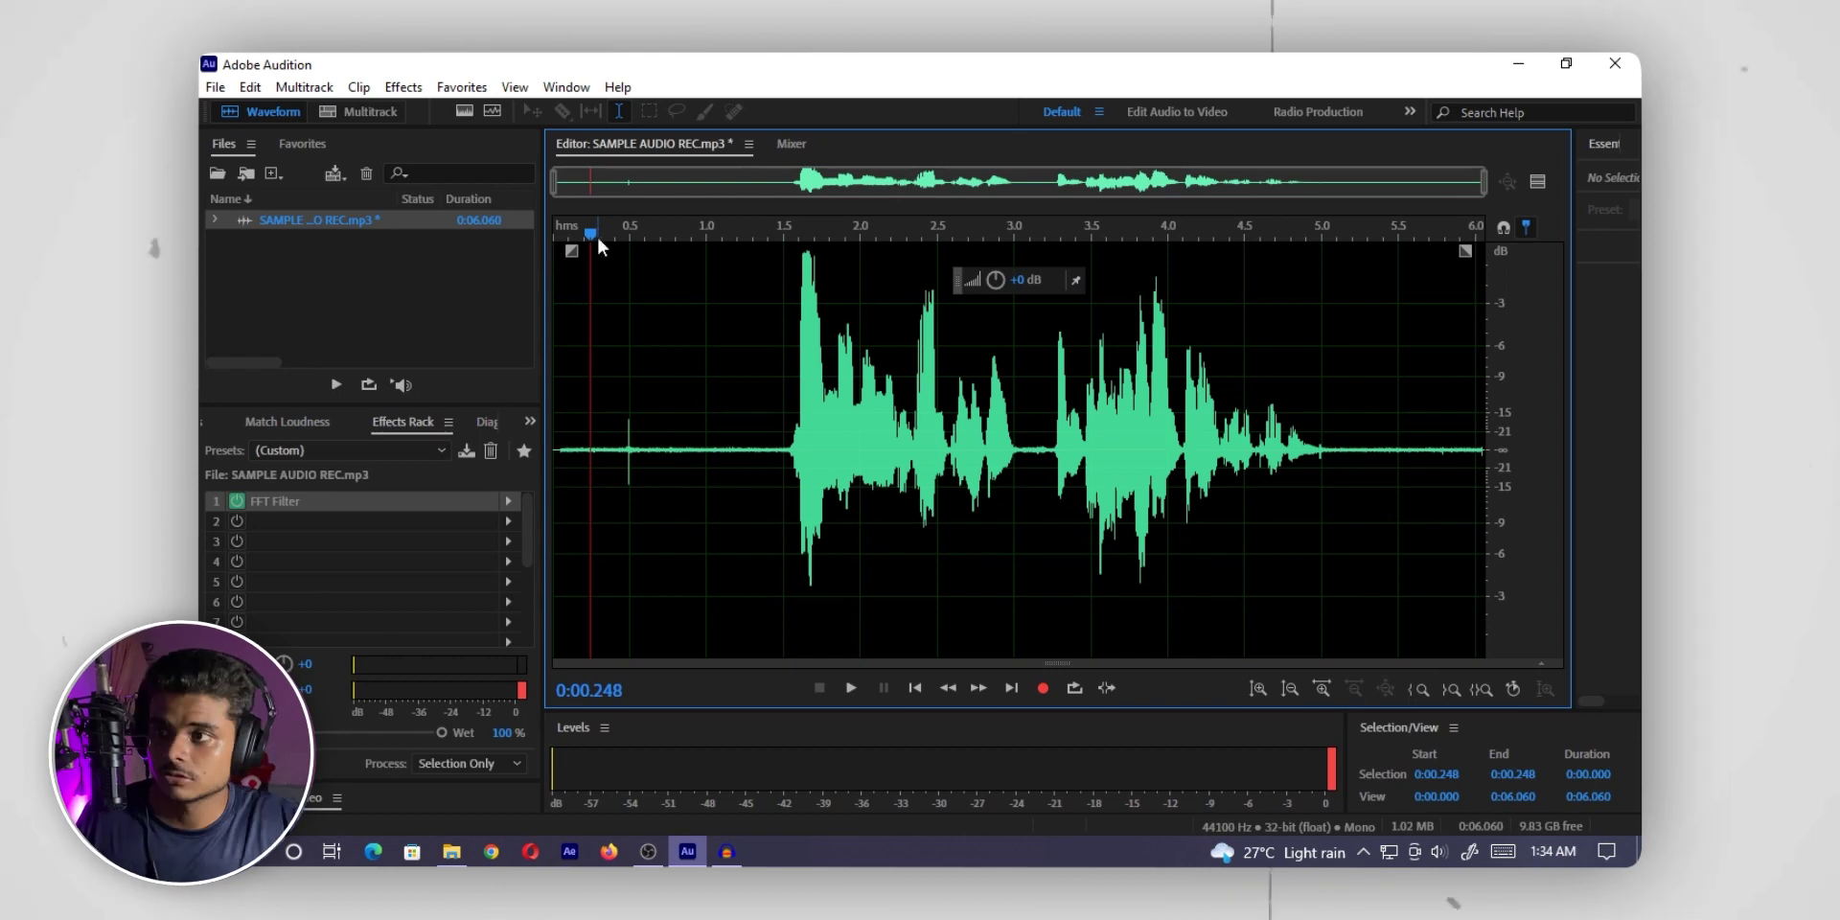
{"action": "key", "text": "space"}
{"action": "key", "text": "space"}
{"action": "key", "text": "Home"}
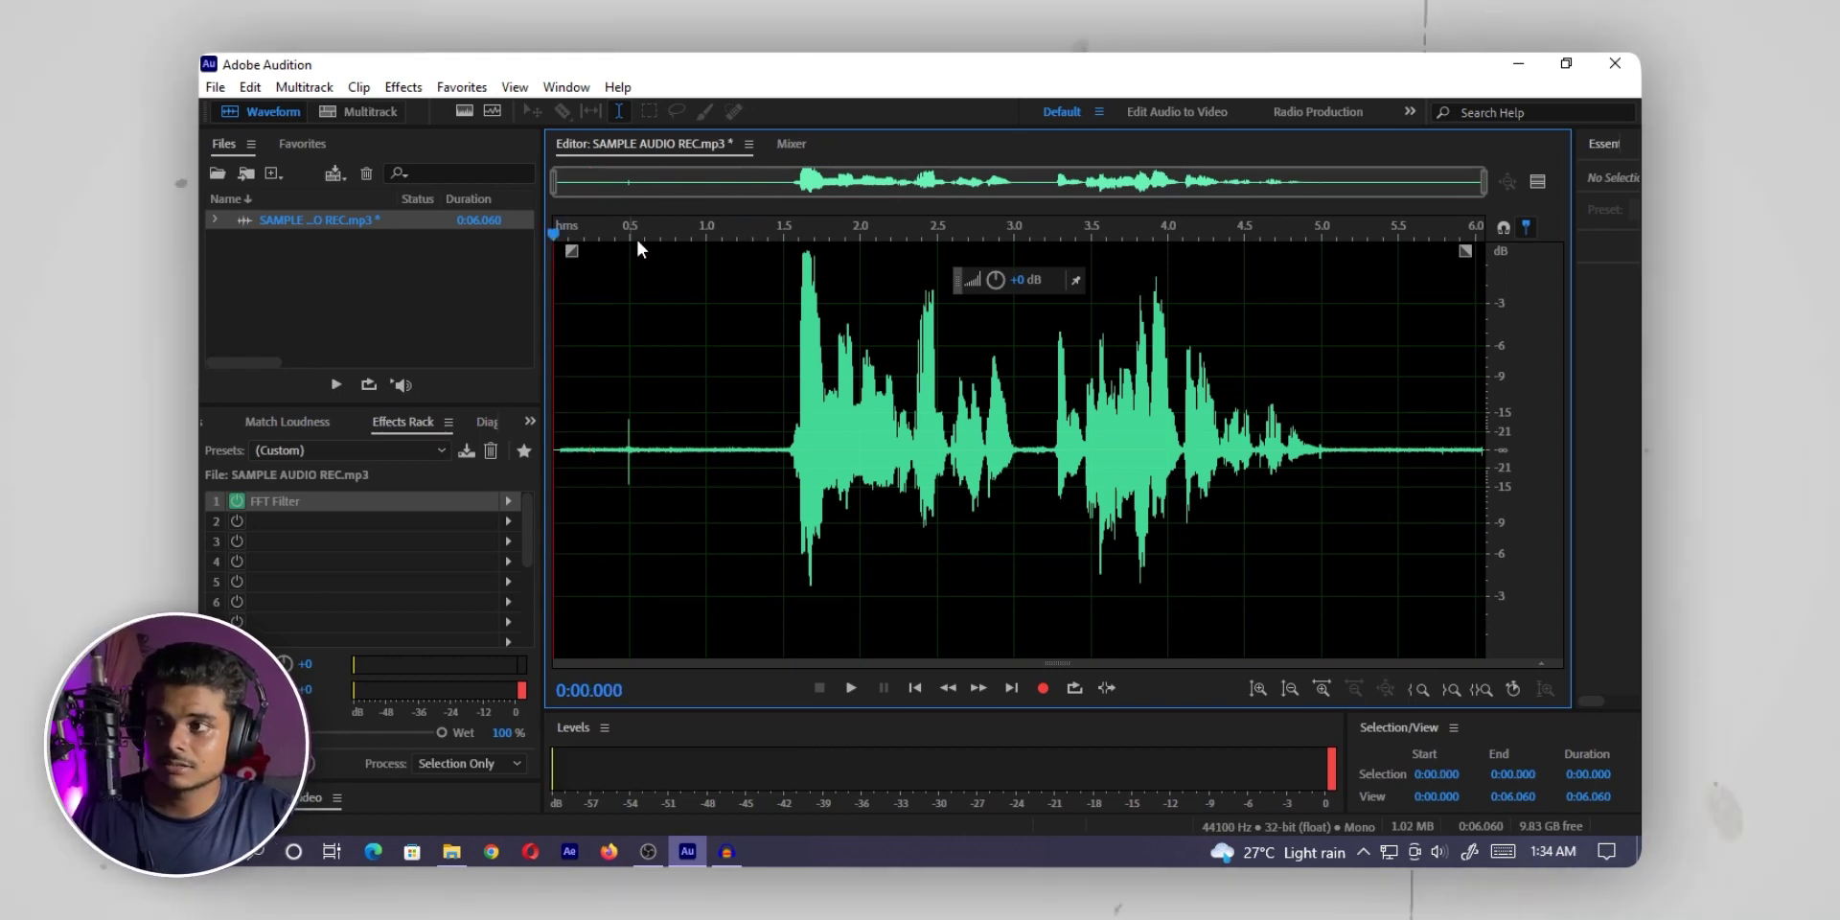
{"action": "left_click", "coordinate": [759, 232]}
{"action": "left_click_drag", "start_coordinate": [759, 335], "coordinate": [556, 335]}
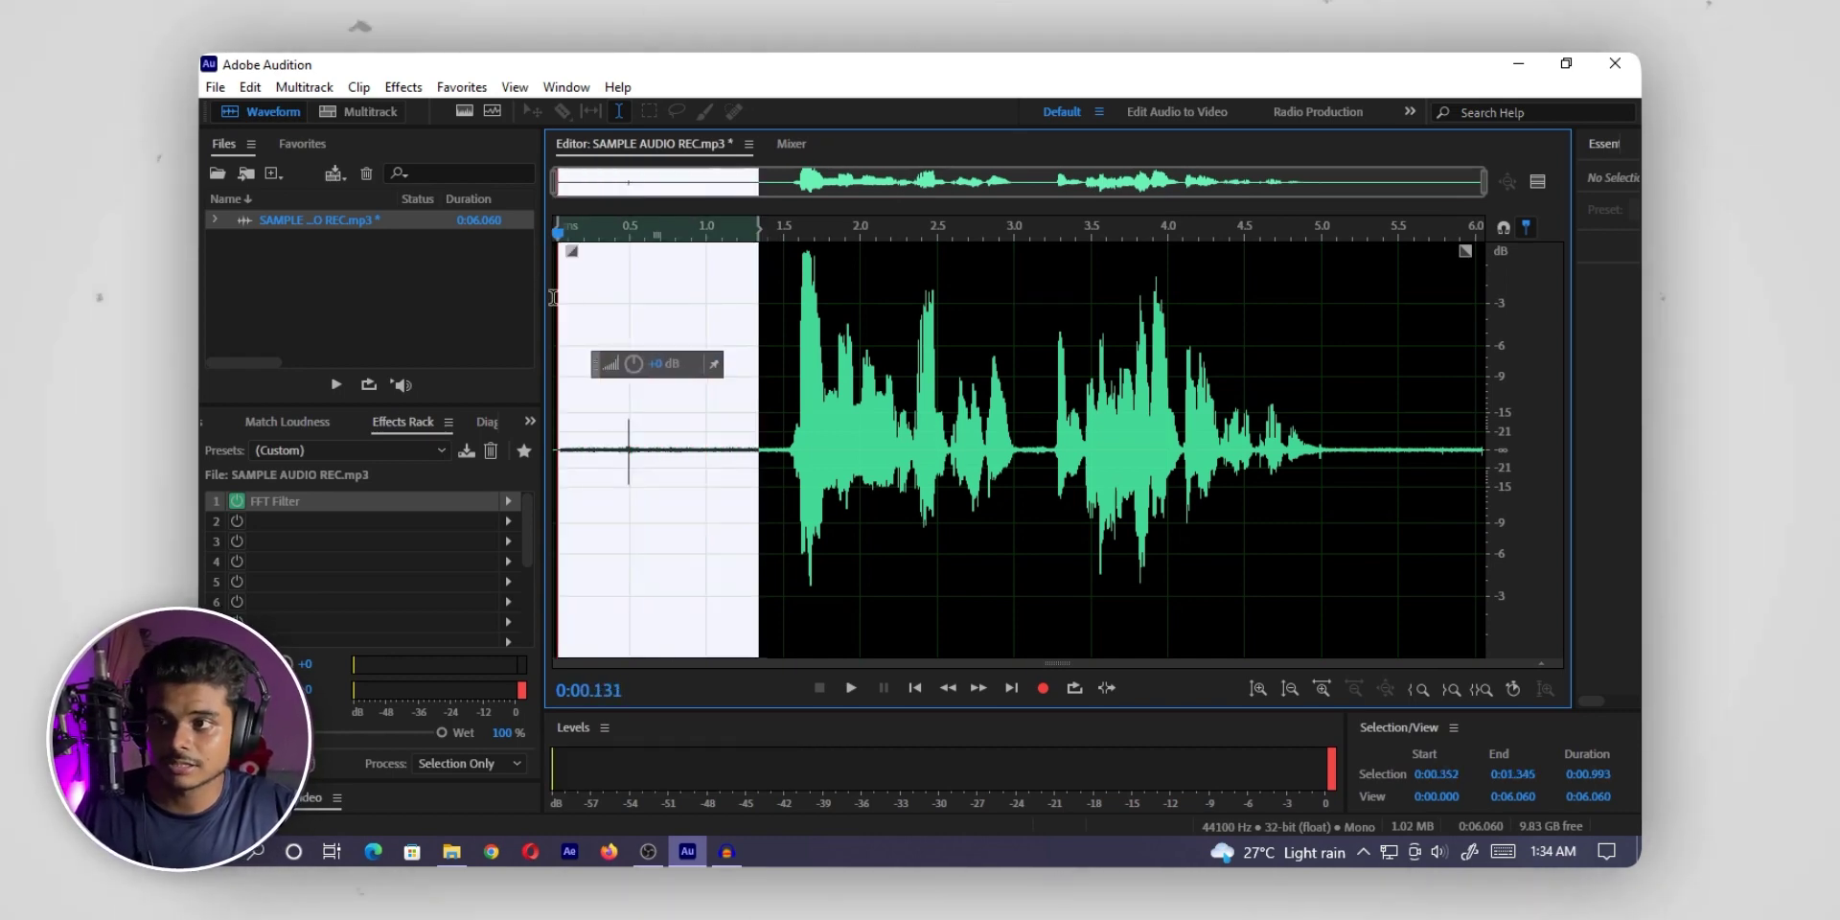
{"action": "left_click", "coordinate": [988, 338]}
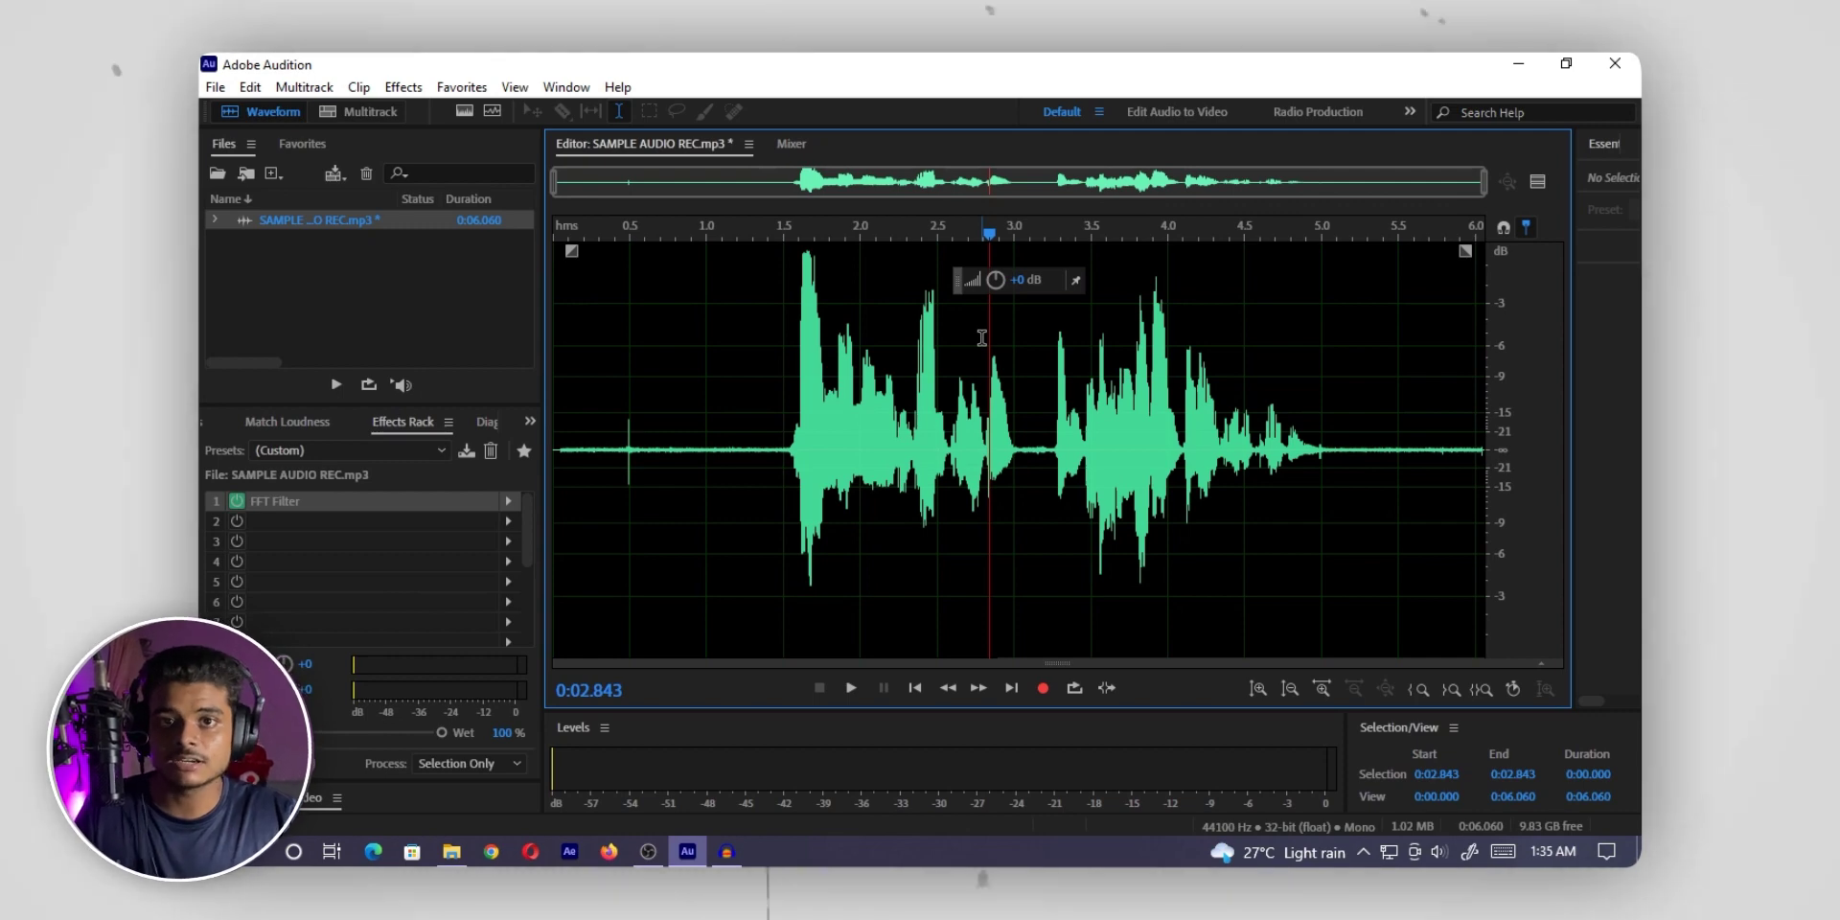
Step: Select the speechless opening from 0 to about 1.366 seconds and capture its noise print
{"action": "left_click_drag", "start_coordinate": [762, 479], "coordinate": [514, 499]}
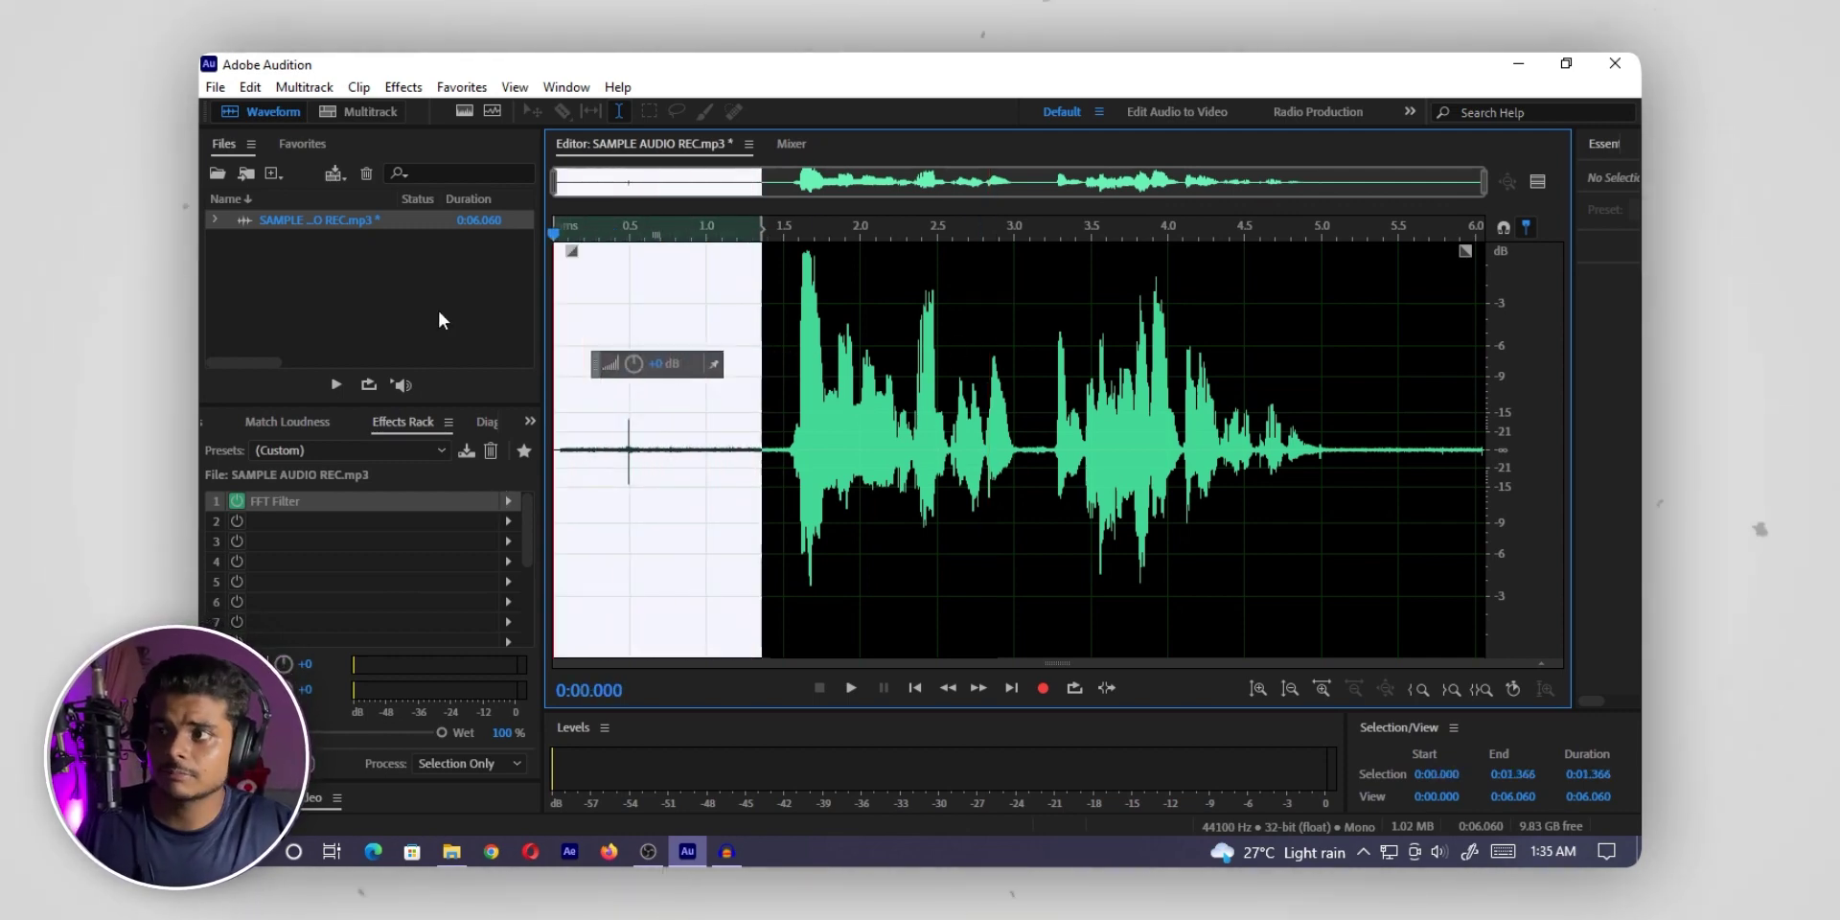
{"action": "left_click", "coordinate": [401, 88]}
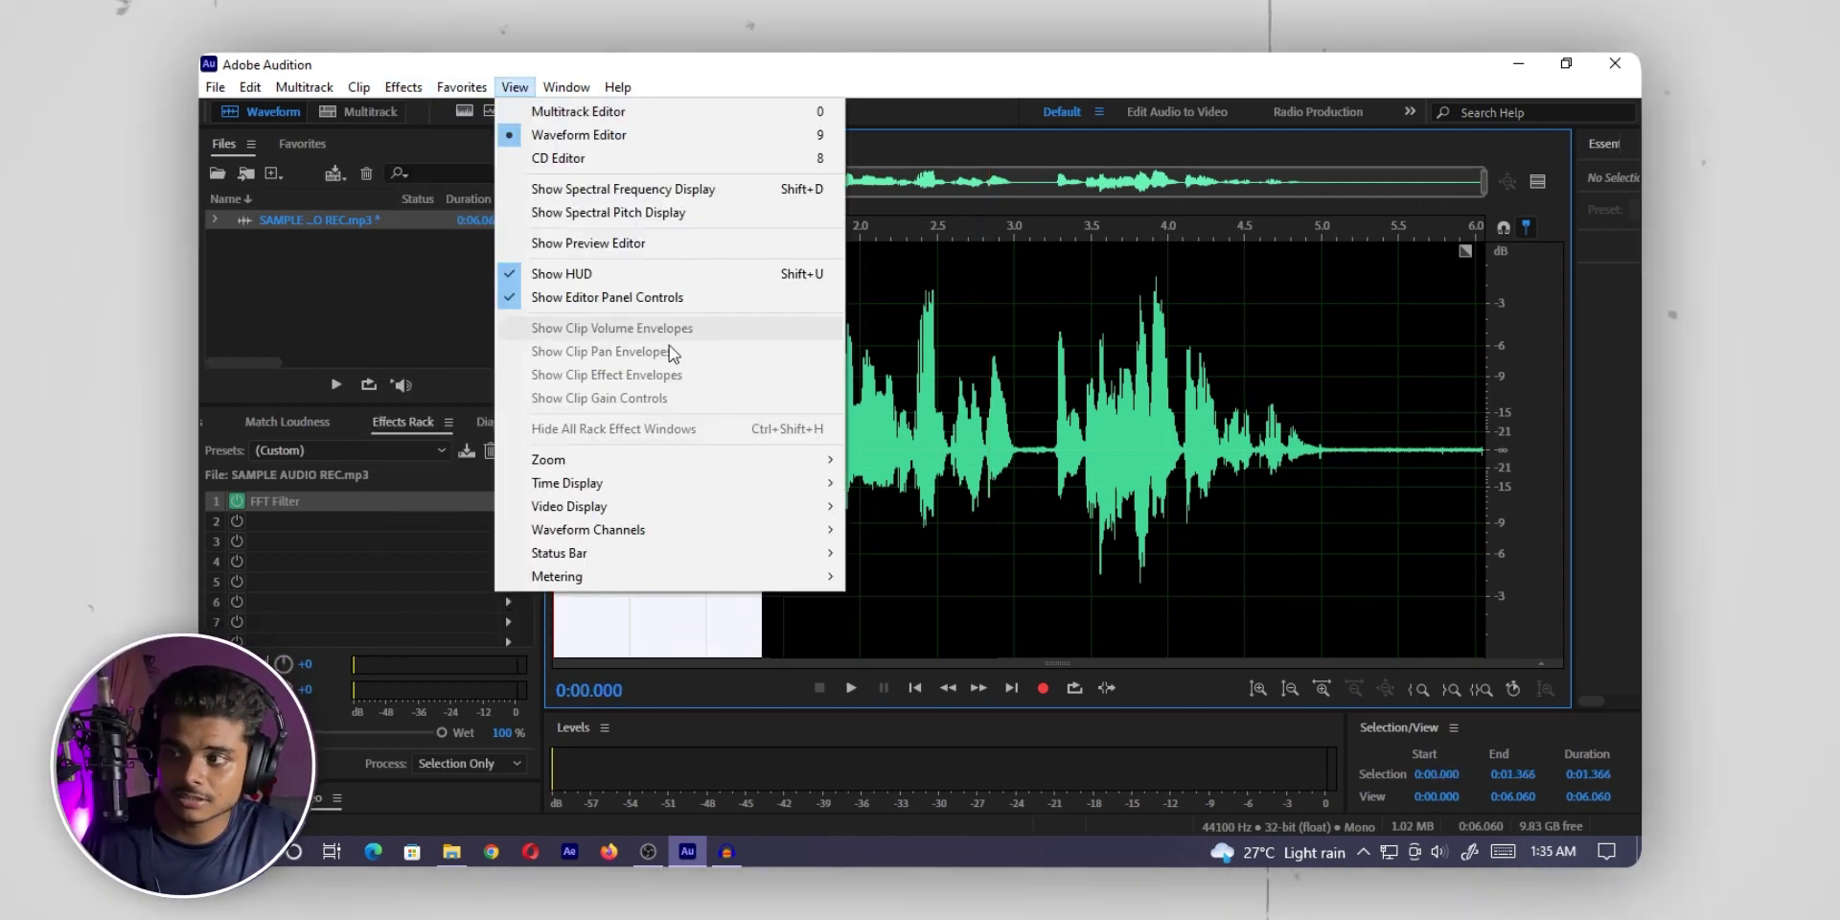
{"action": "mouse_move", "coordinate": [586, 466]}
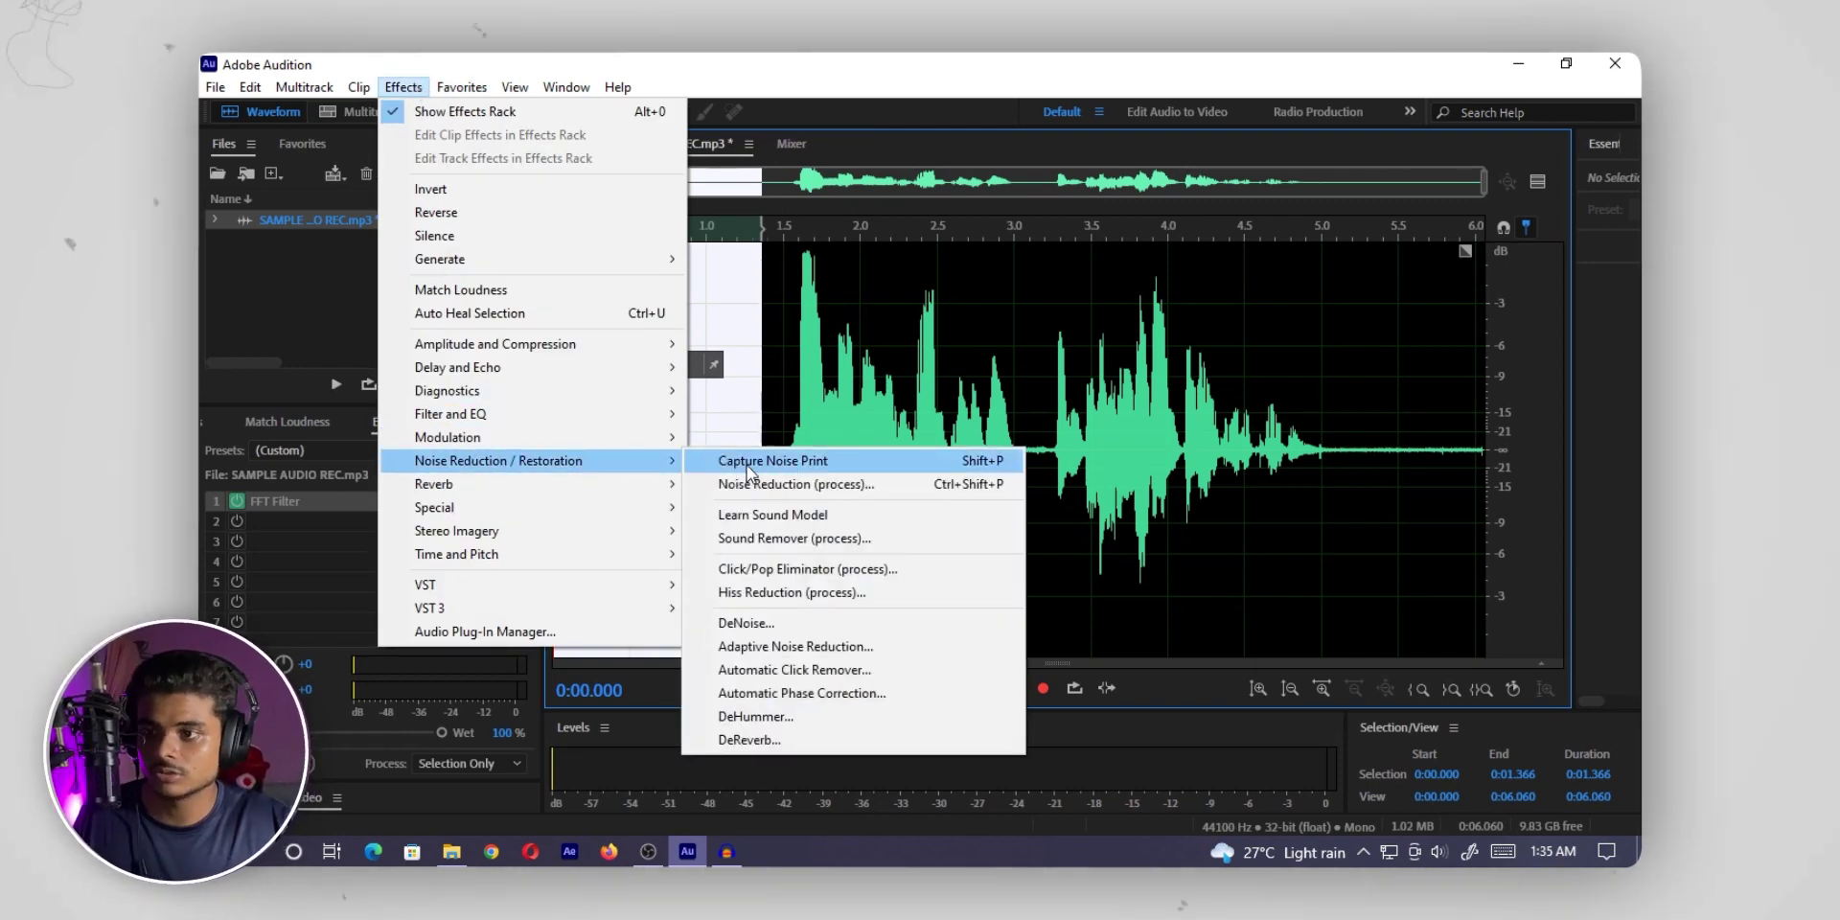
{"action": "left_click", "coordinate": [748, 469]}
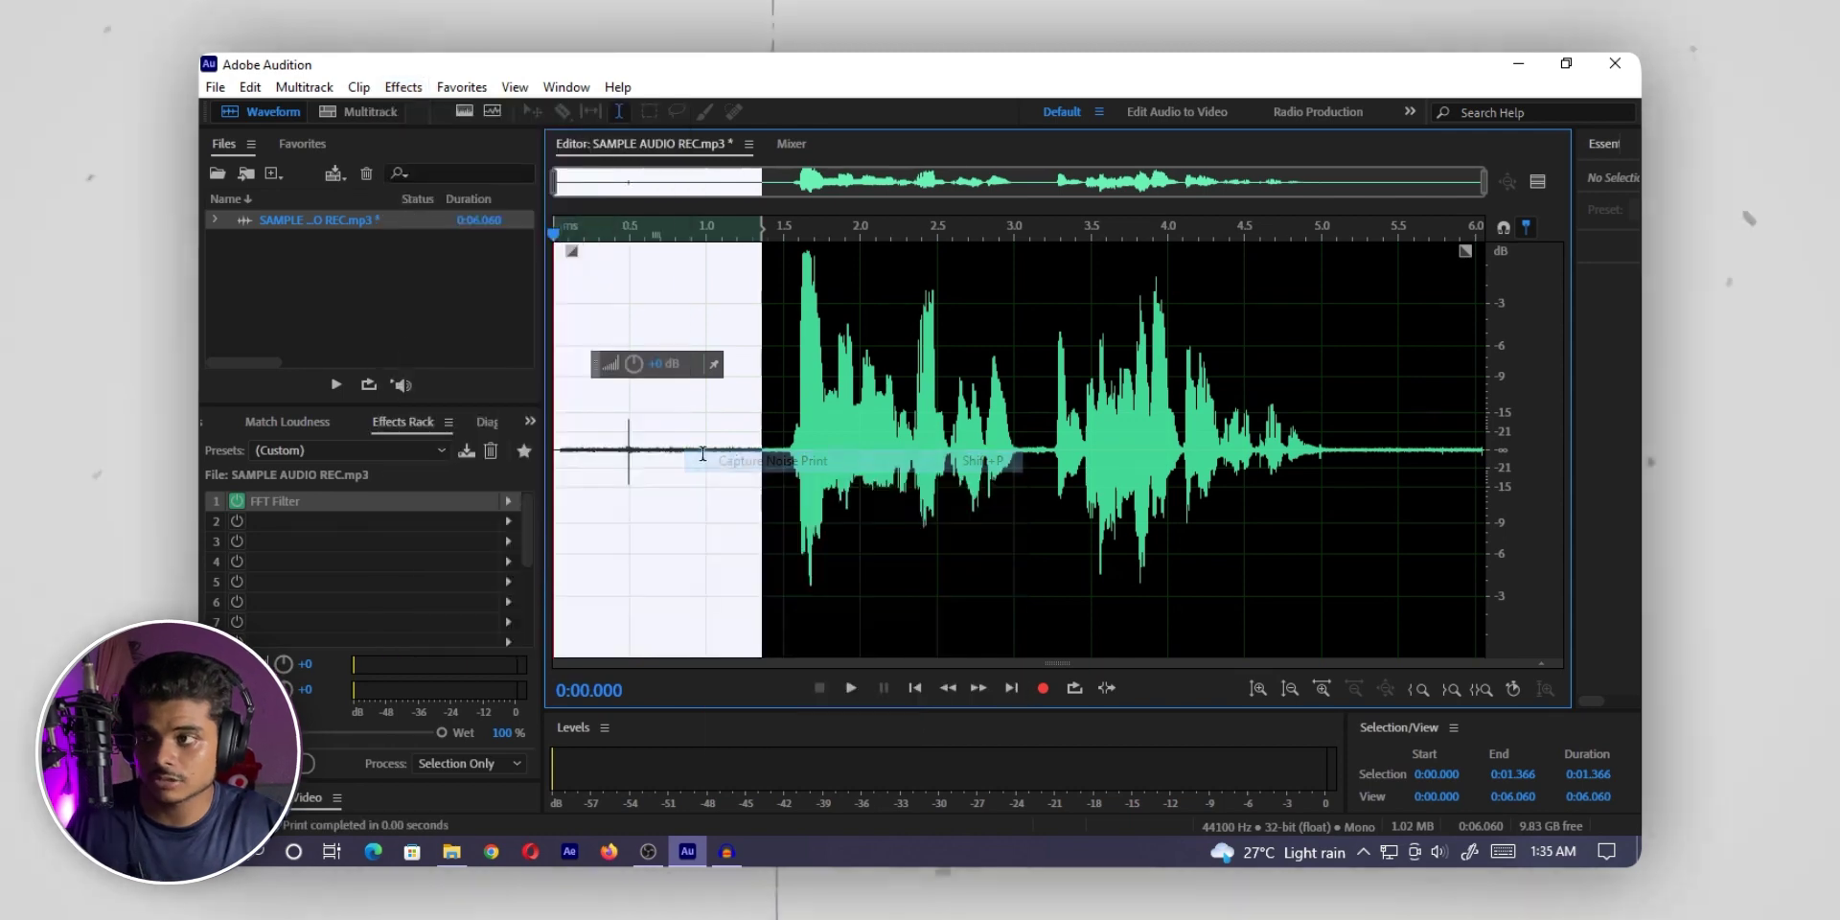
Step: Open the Noise Reduction process and select the entire recording as its target
{"action": "left_click", "coordinate": [388, 90]}
{"action": "mouse_move", "coordinate": [553, 469]}
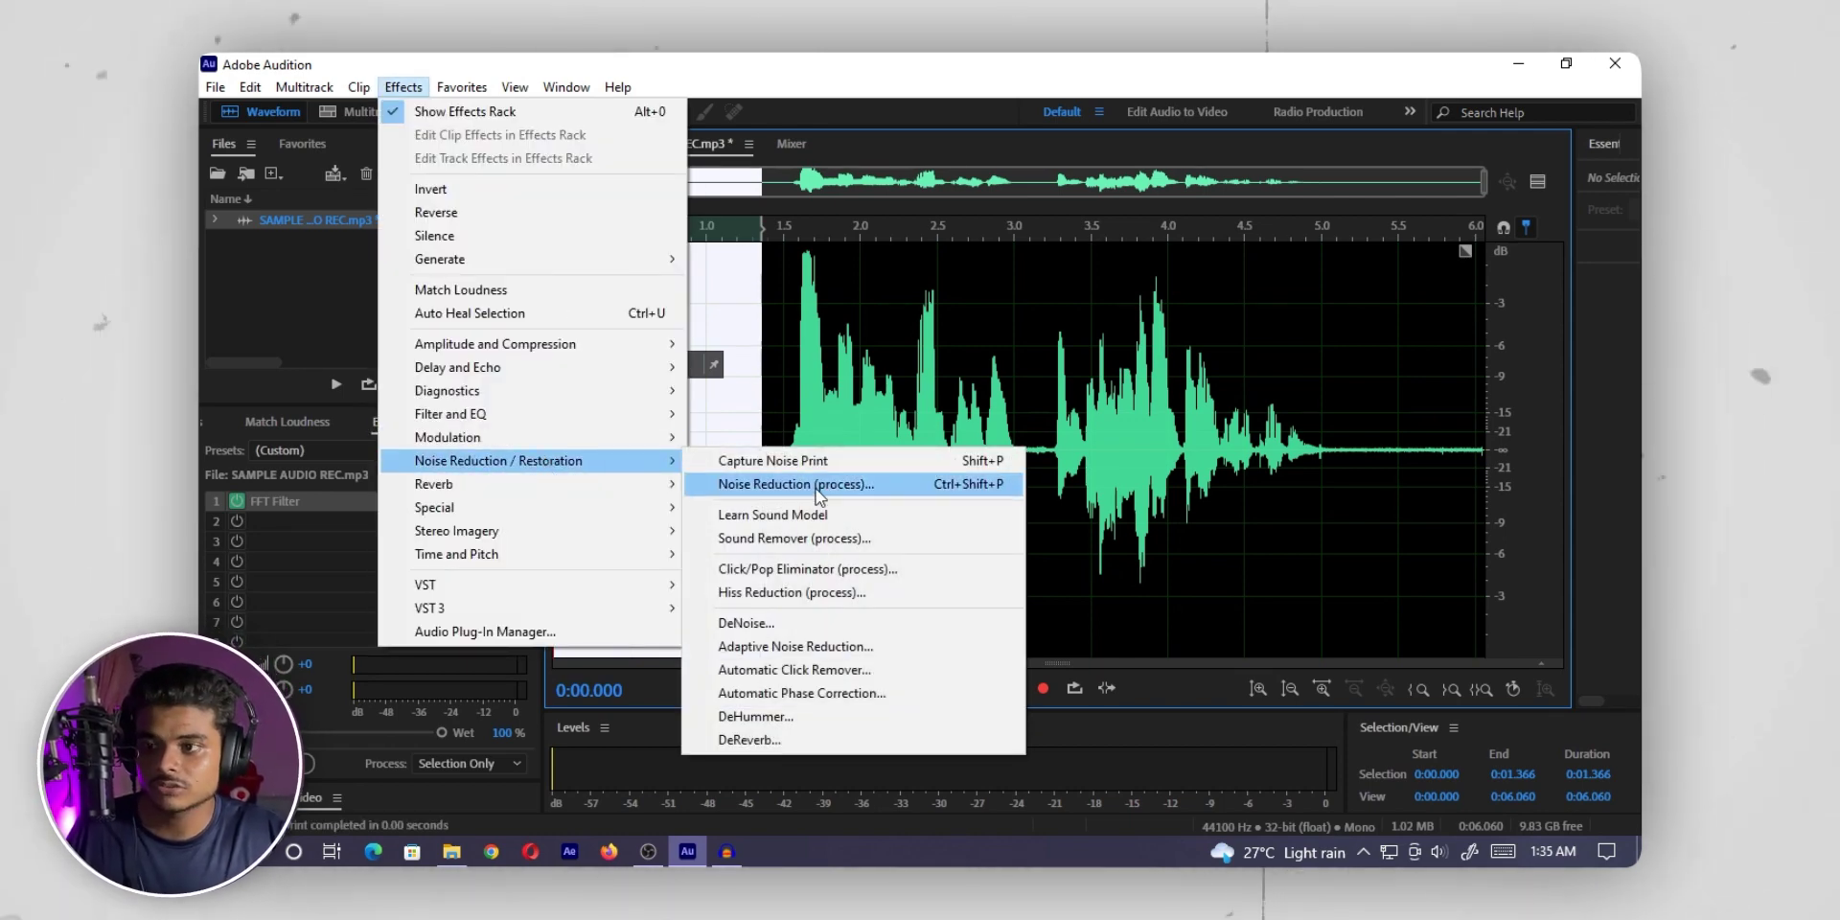
{"action": "left_click", "coordinate": [817, 492]}
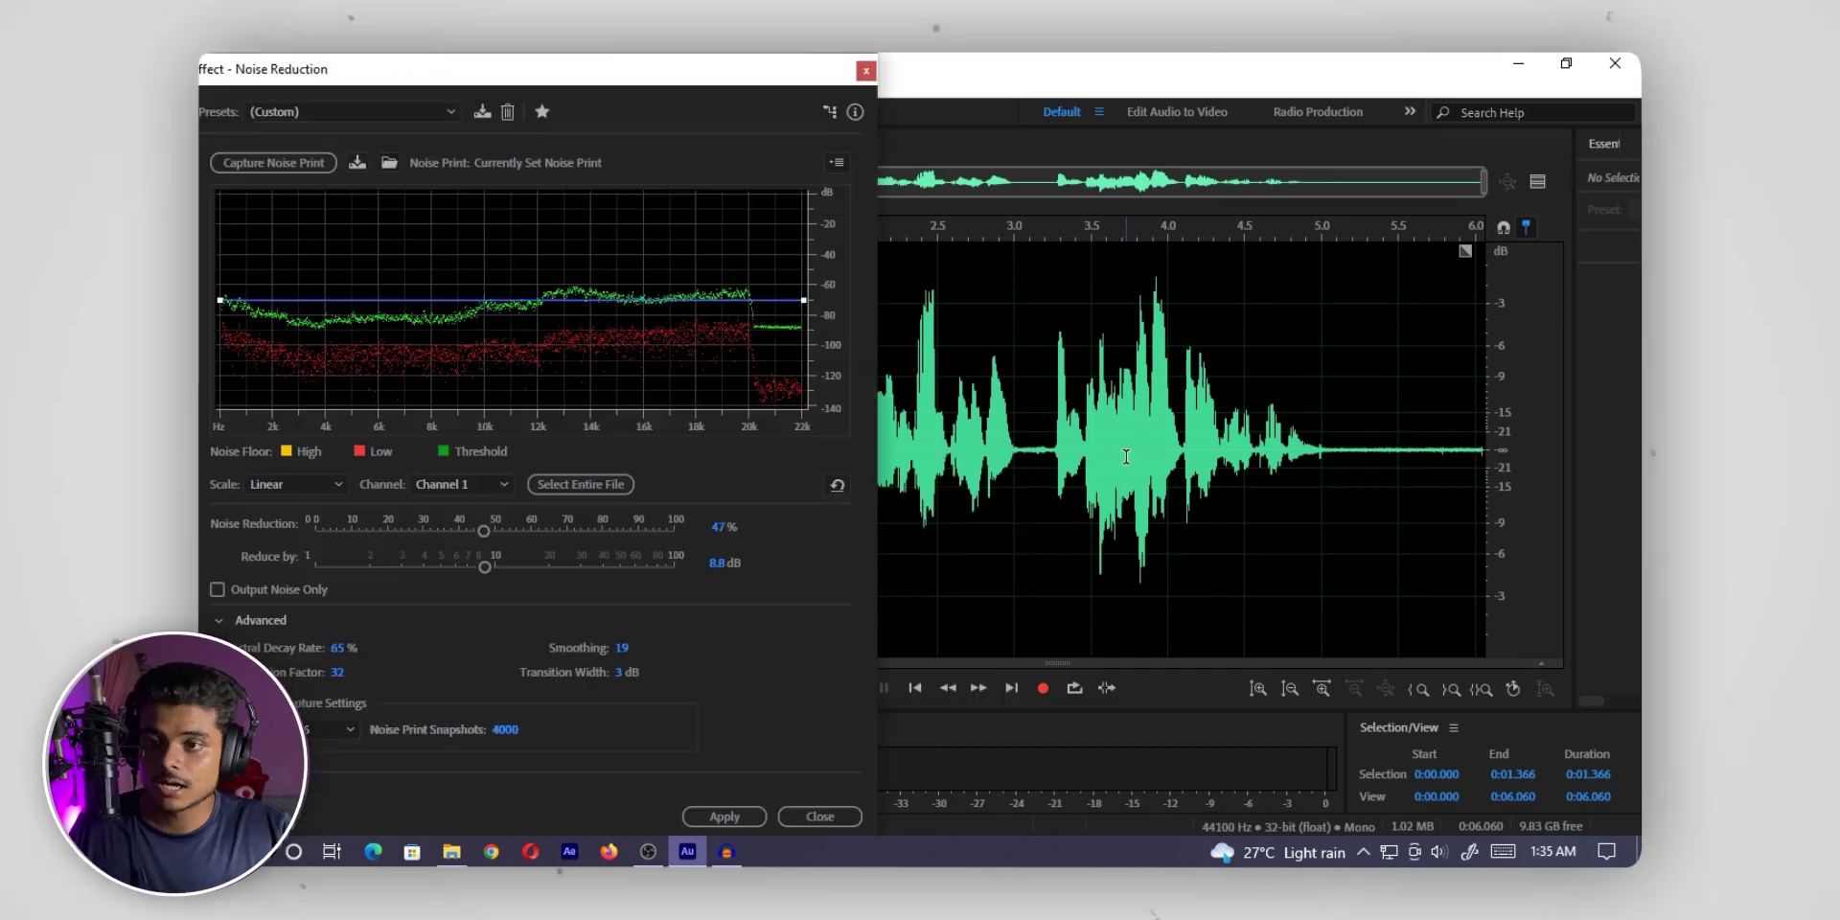
{"action": "left_click", "coordinate": [1076, 453]}
{"action": "double_click", "coordinate": [1076, 453]}
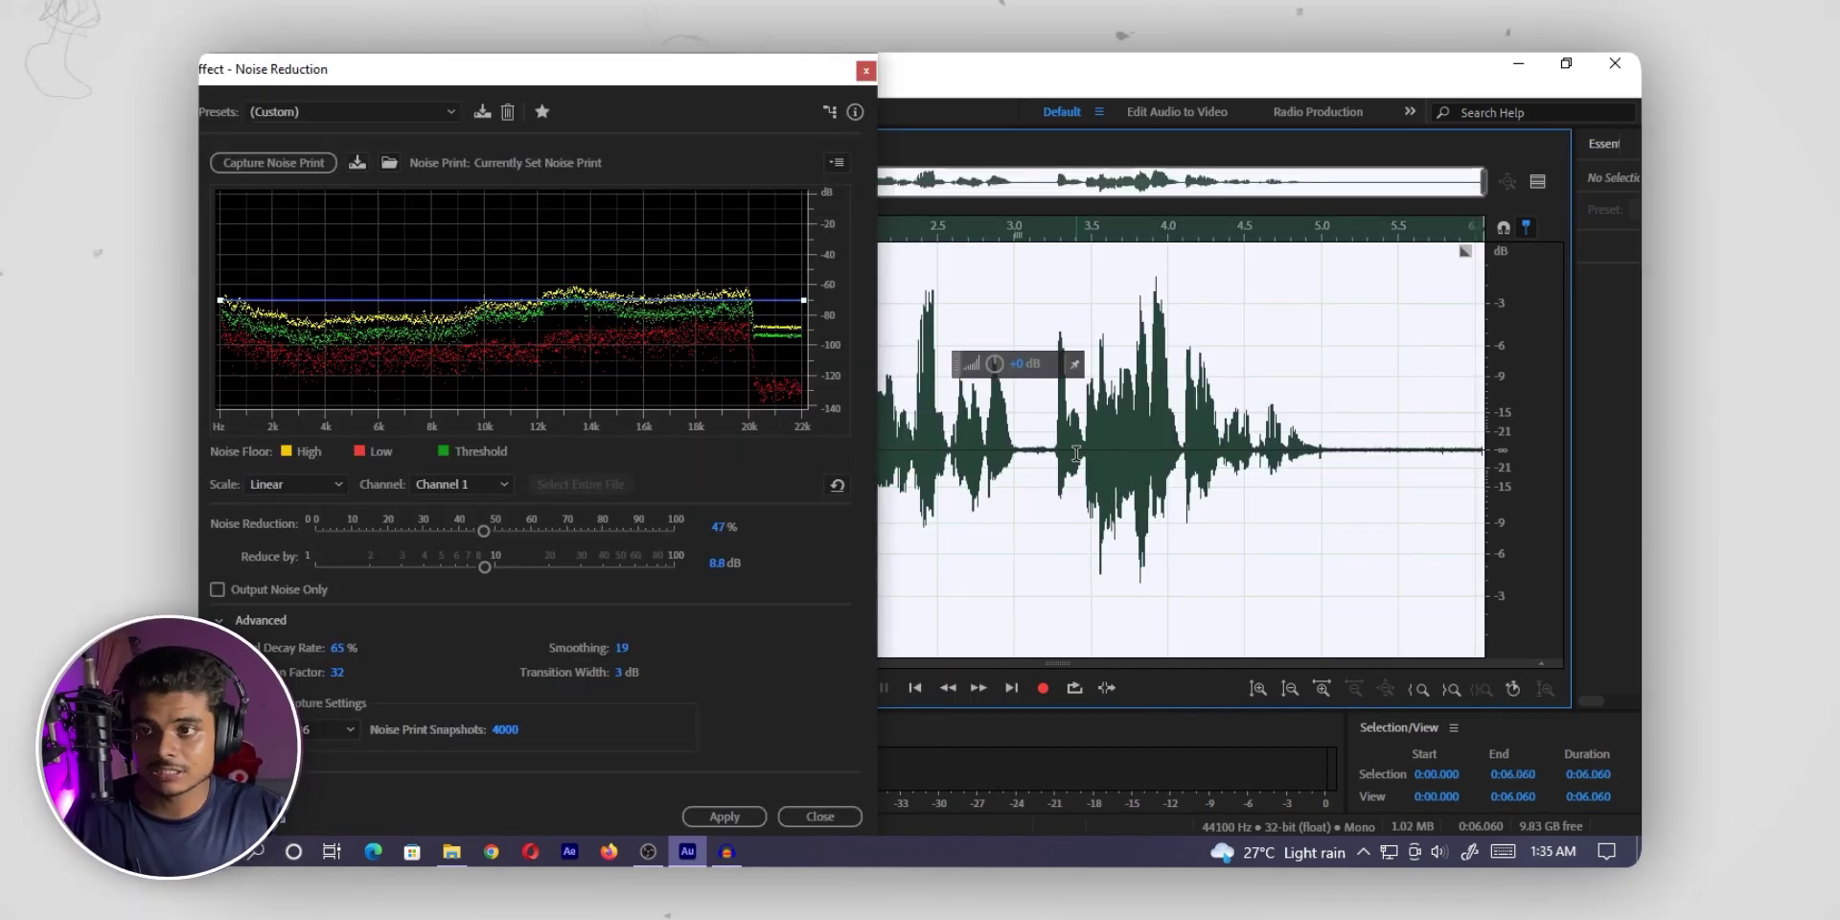
Step: Enable Output Noise Only and play the recording from about 2.6 and 2.4 seconds to hear what is removed
{"action": "left_click", "coordinate": [217, 590]}
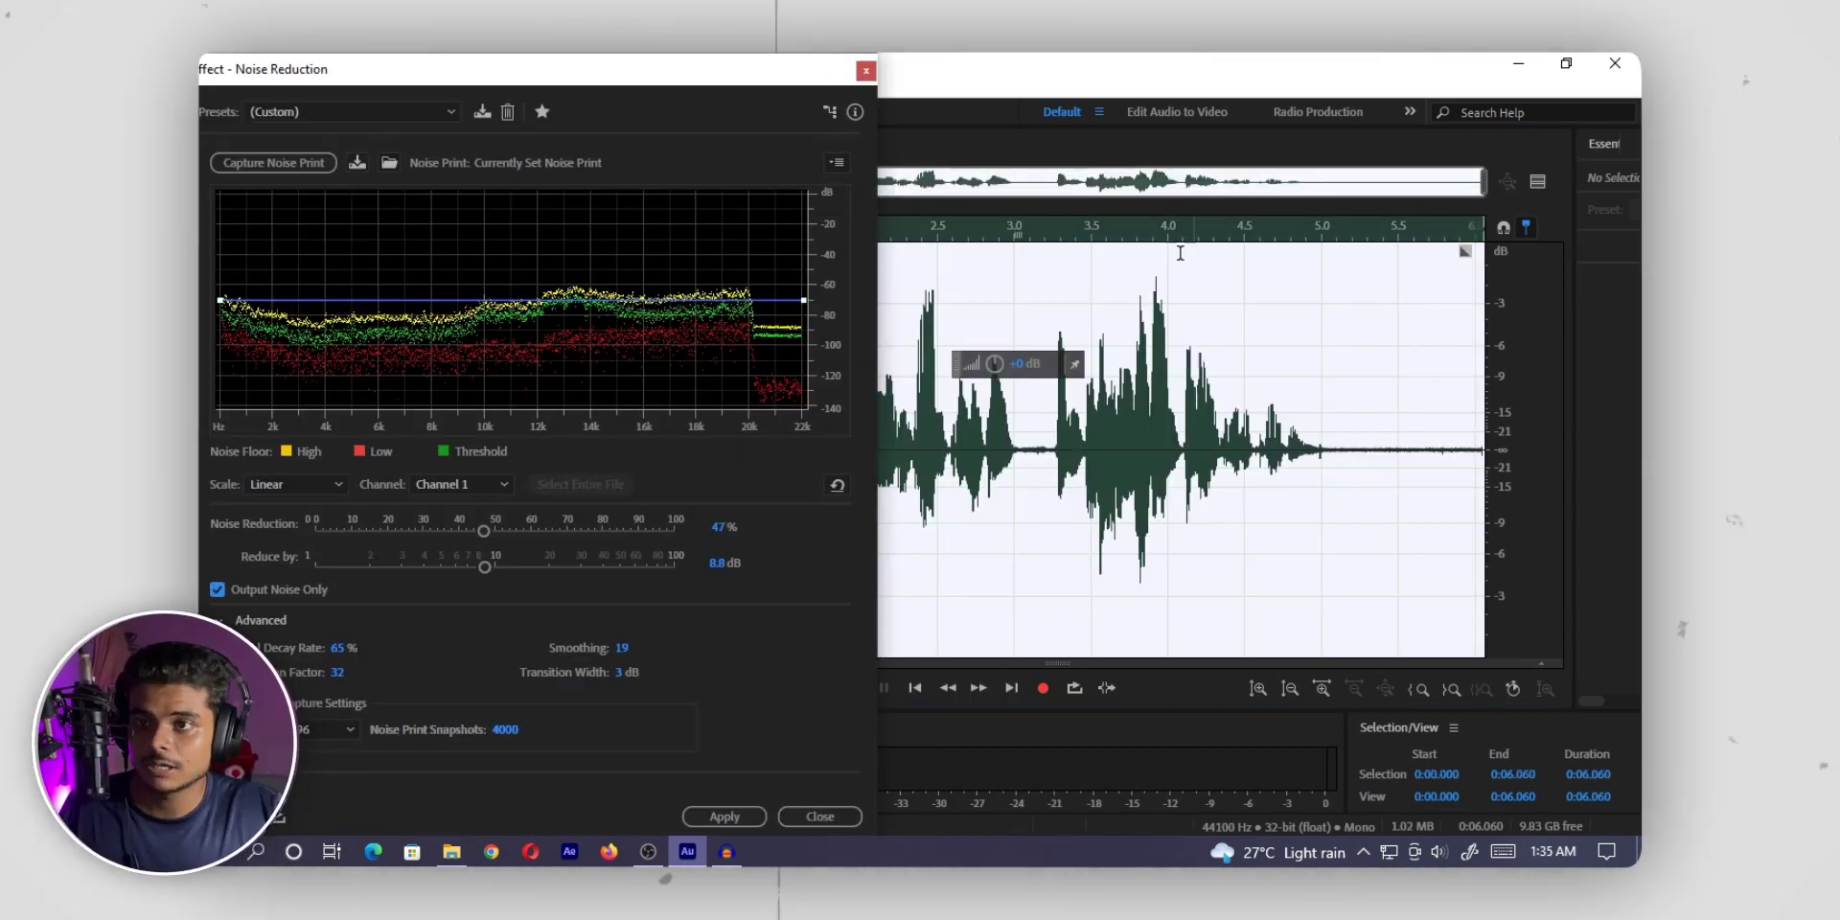
{"action": "left_click", "coordinate": [953, 235]}
{"action": "key", "text": "space"}
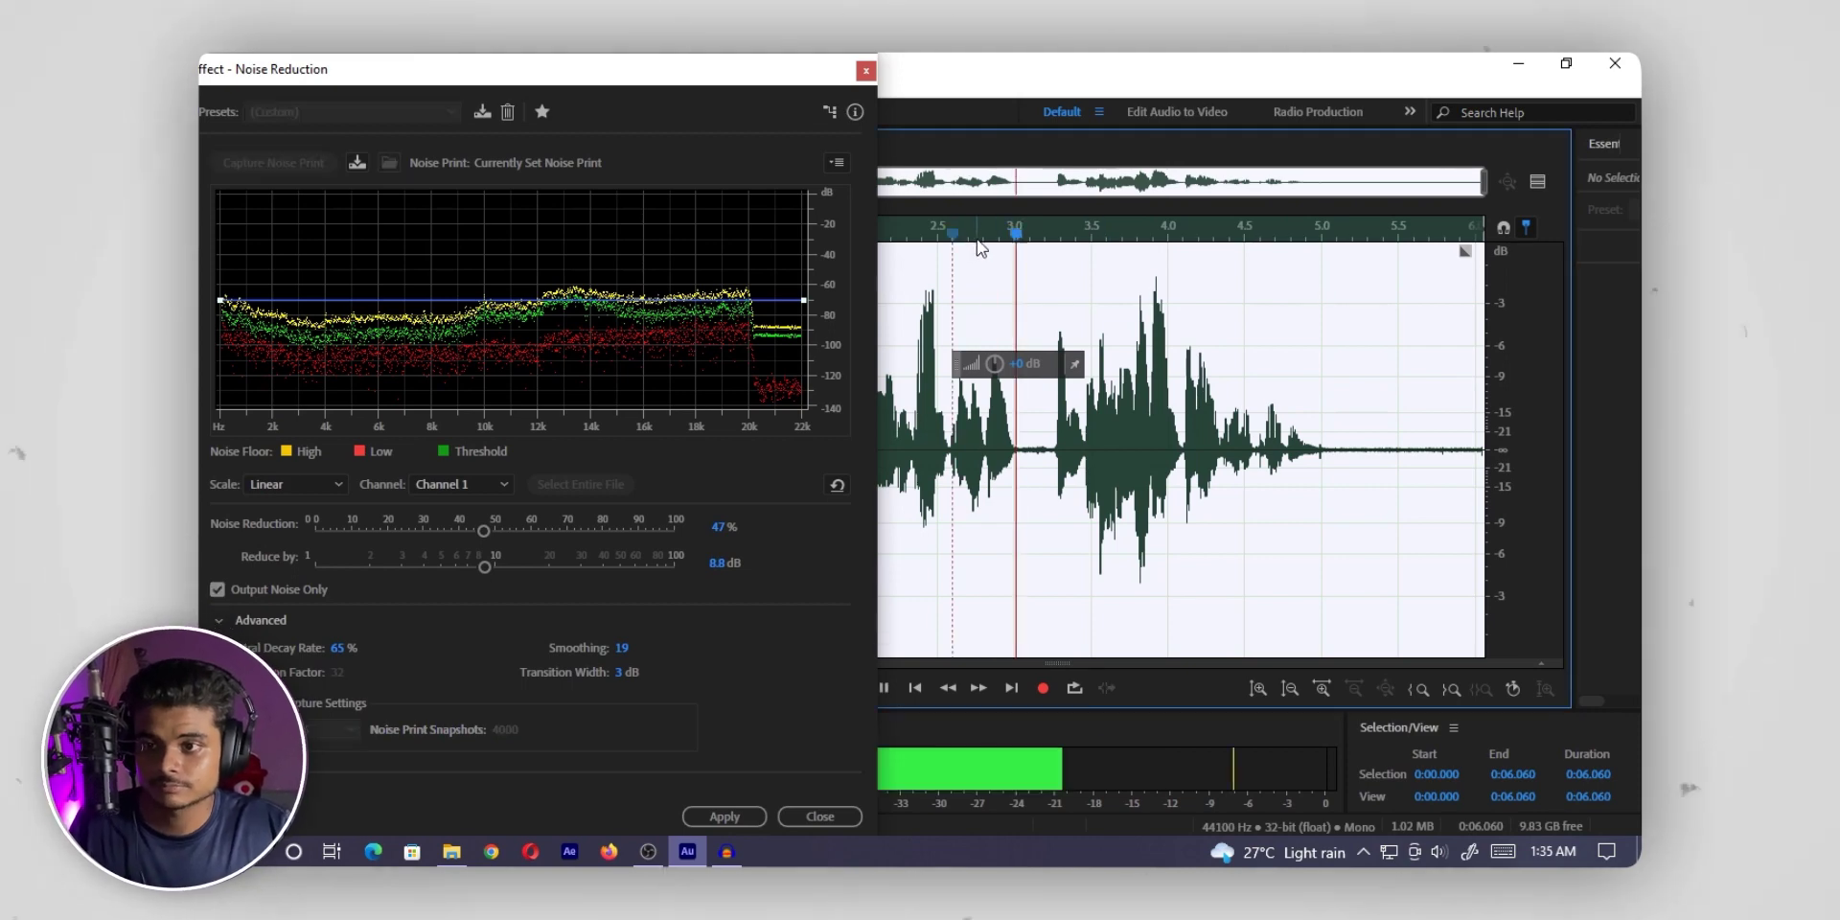
{"action": "key", "text": "space"}
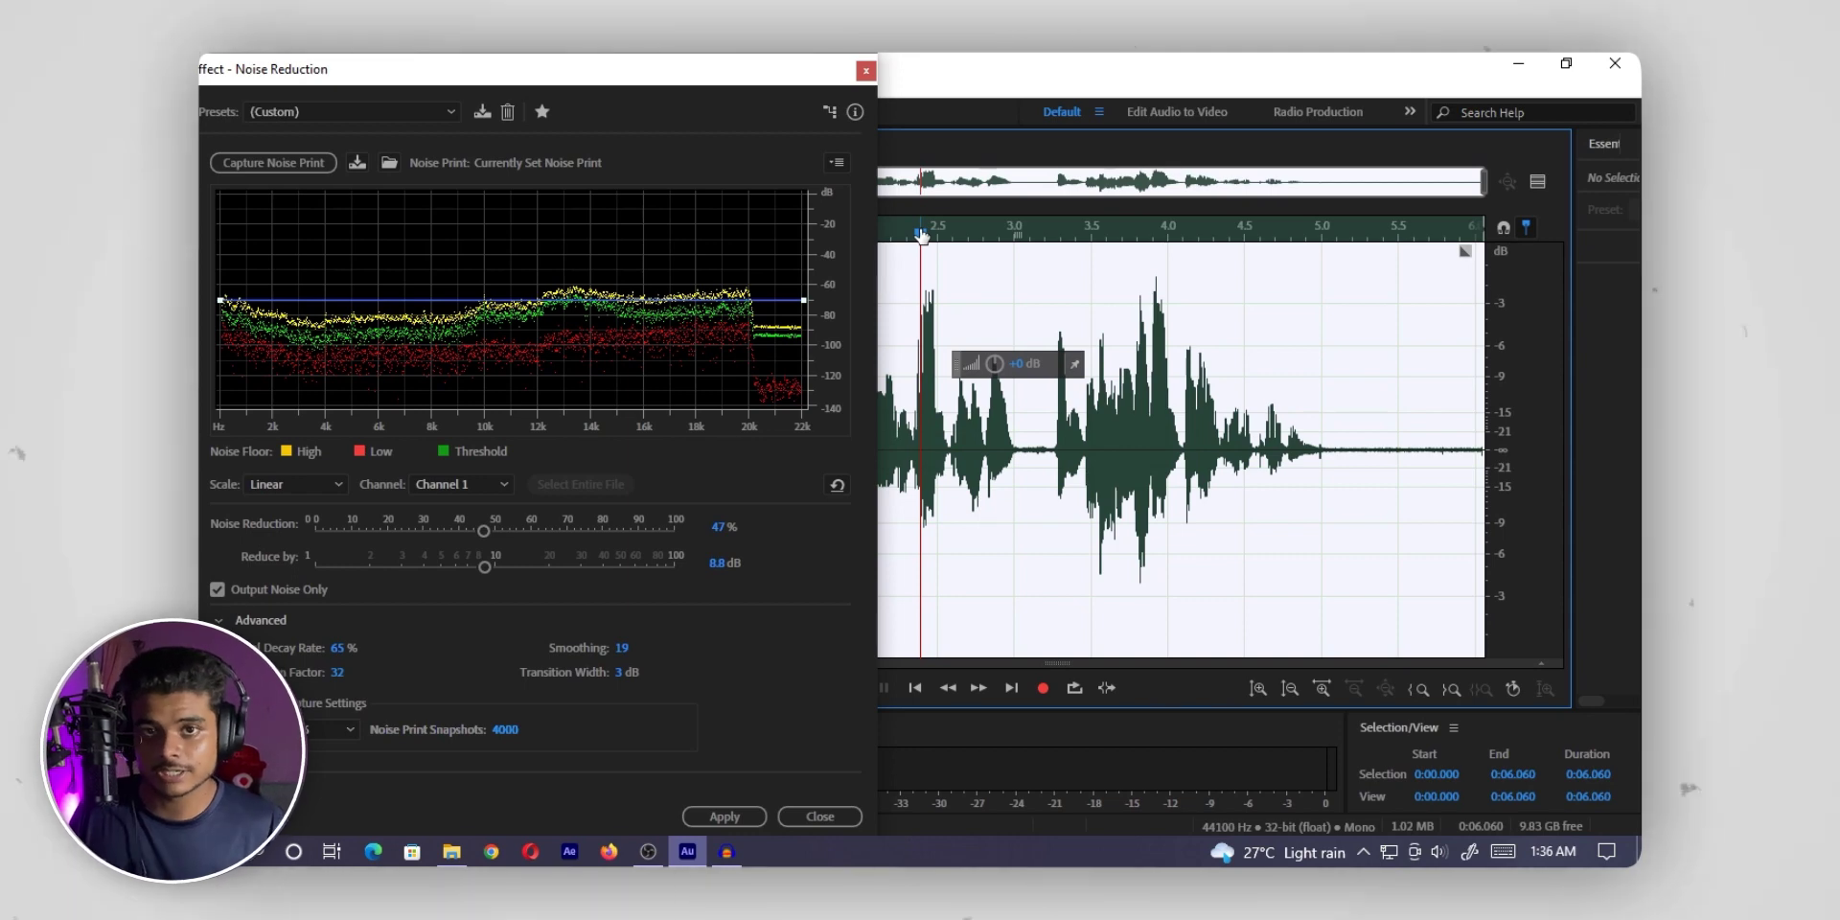
{"action": "key", "text": "space"}
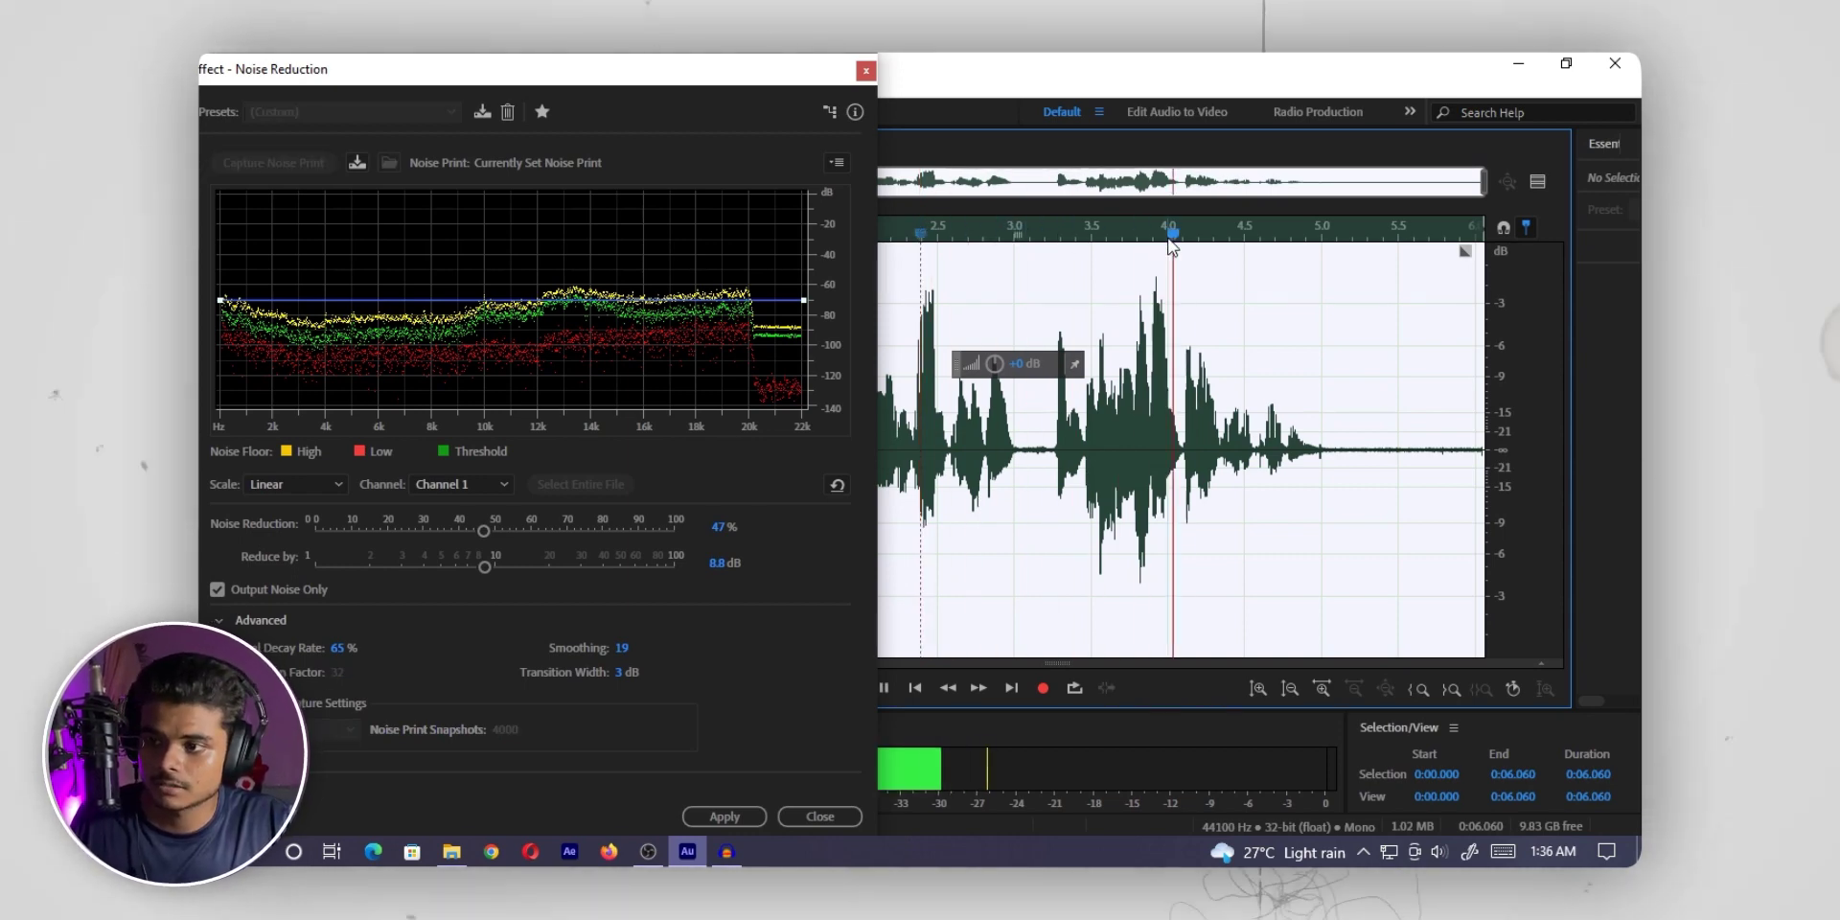
{"action": "key", "text": "space"}
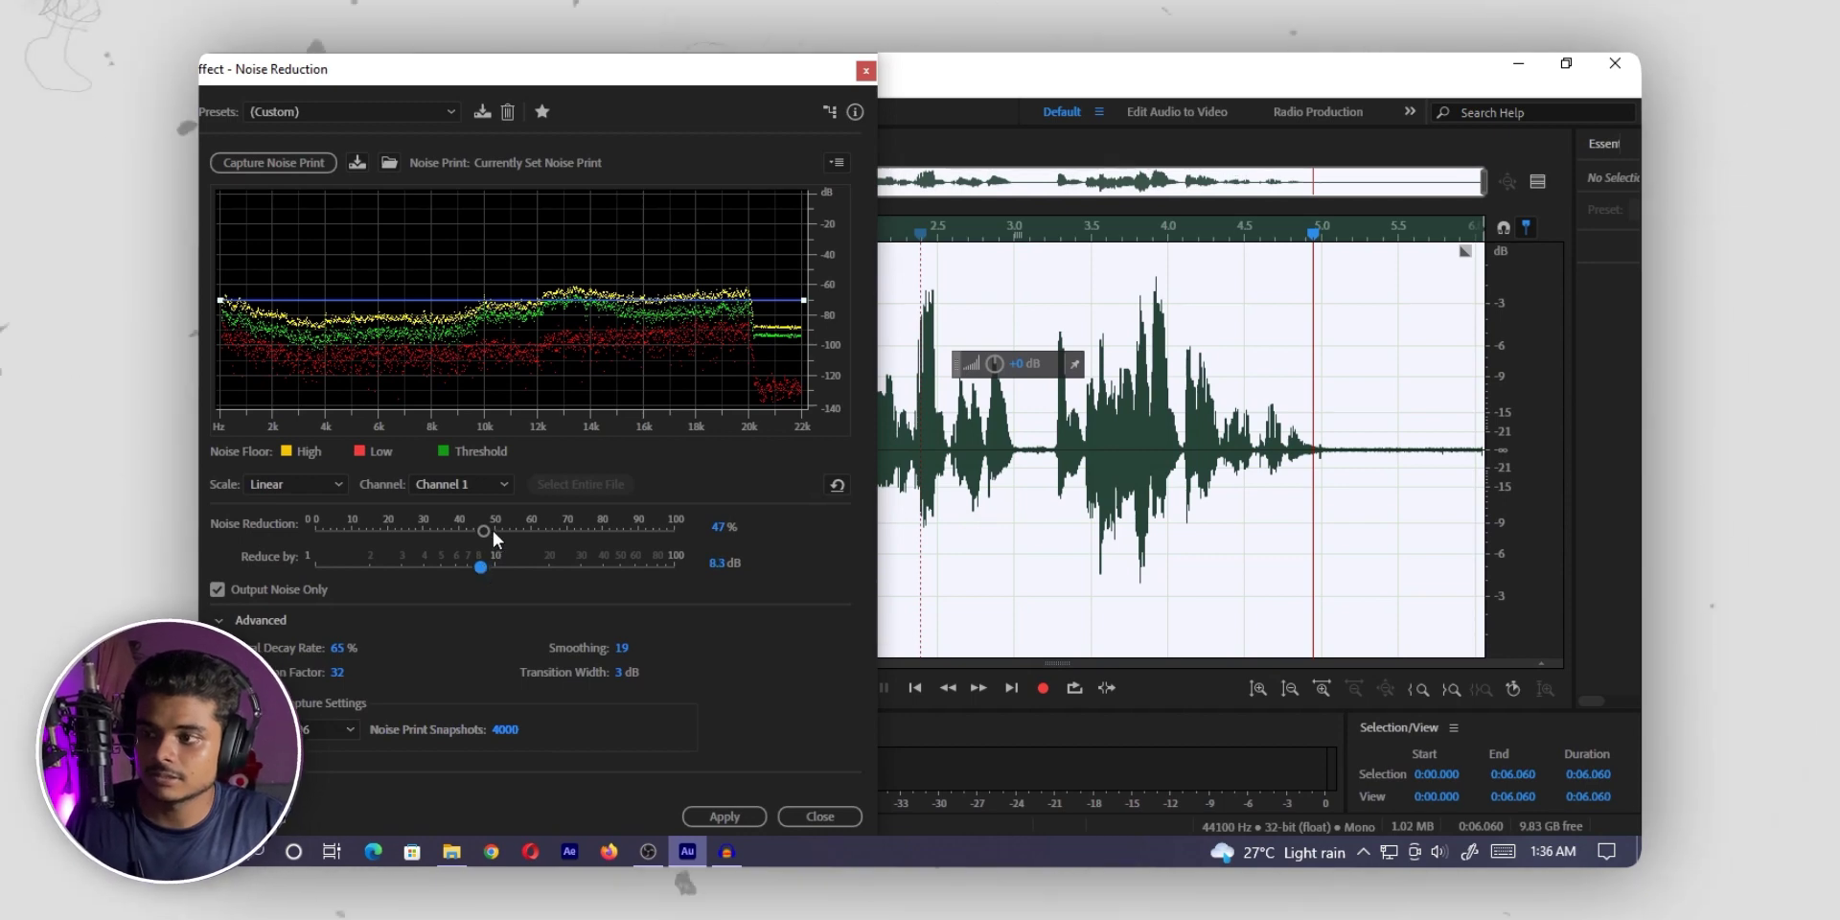
Step: Set Noise Reduction to 43% and Reduce By to 8.3 dB, and turn off Output Noise Only after auditioning the removed noise
{"action": "left_click_drag", "start_coordinate": [481, 529], "coordinate": [468, 535]}
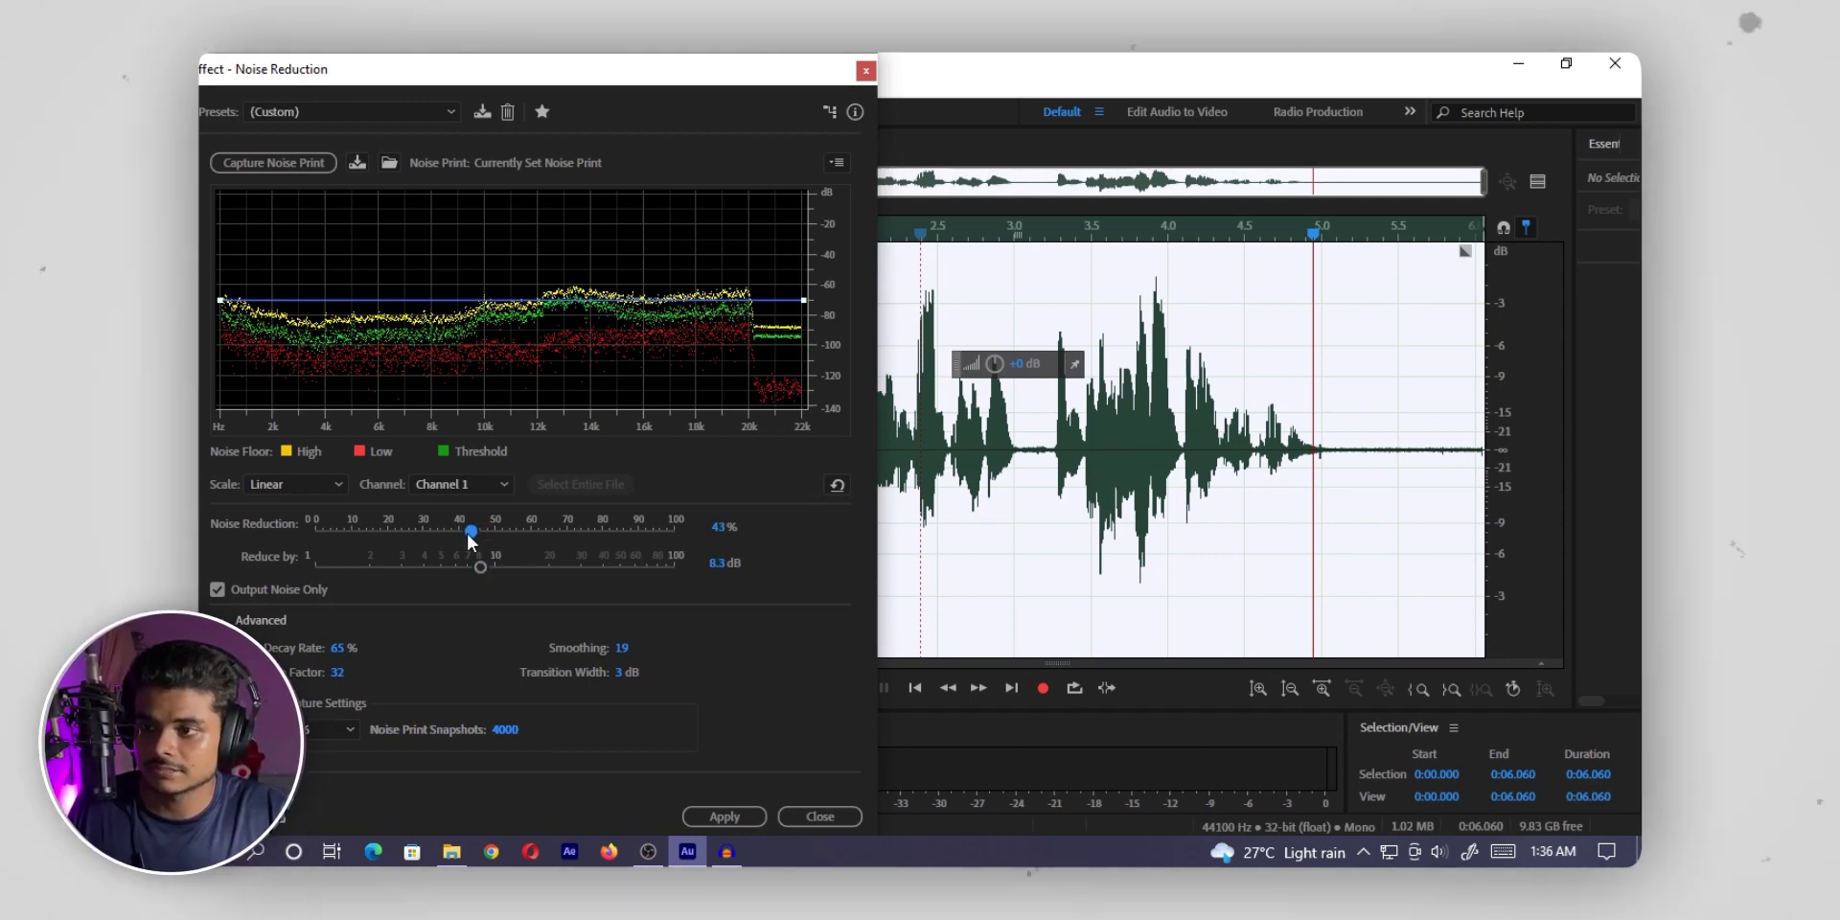
{"action": "left_click", "coordinate": [902, 231]}
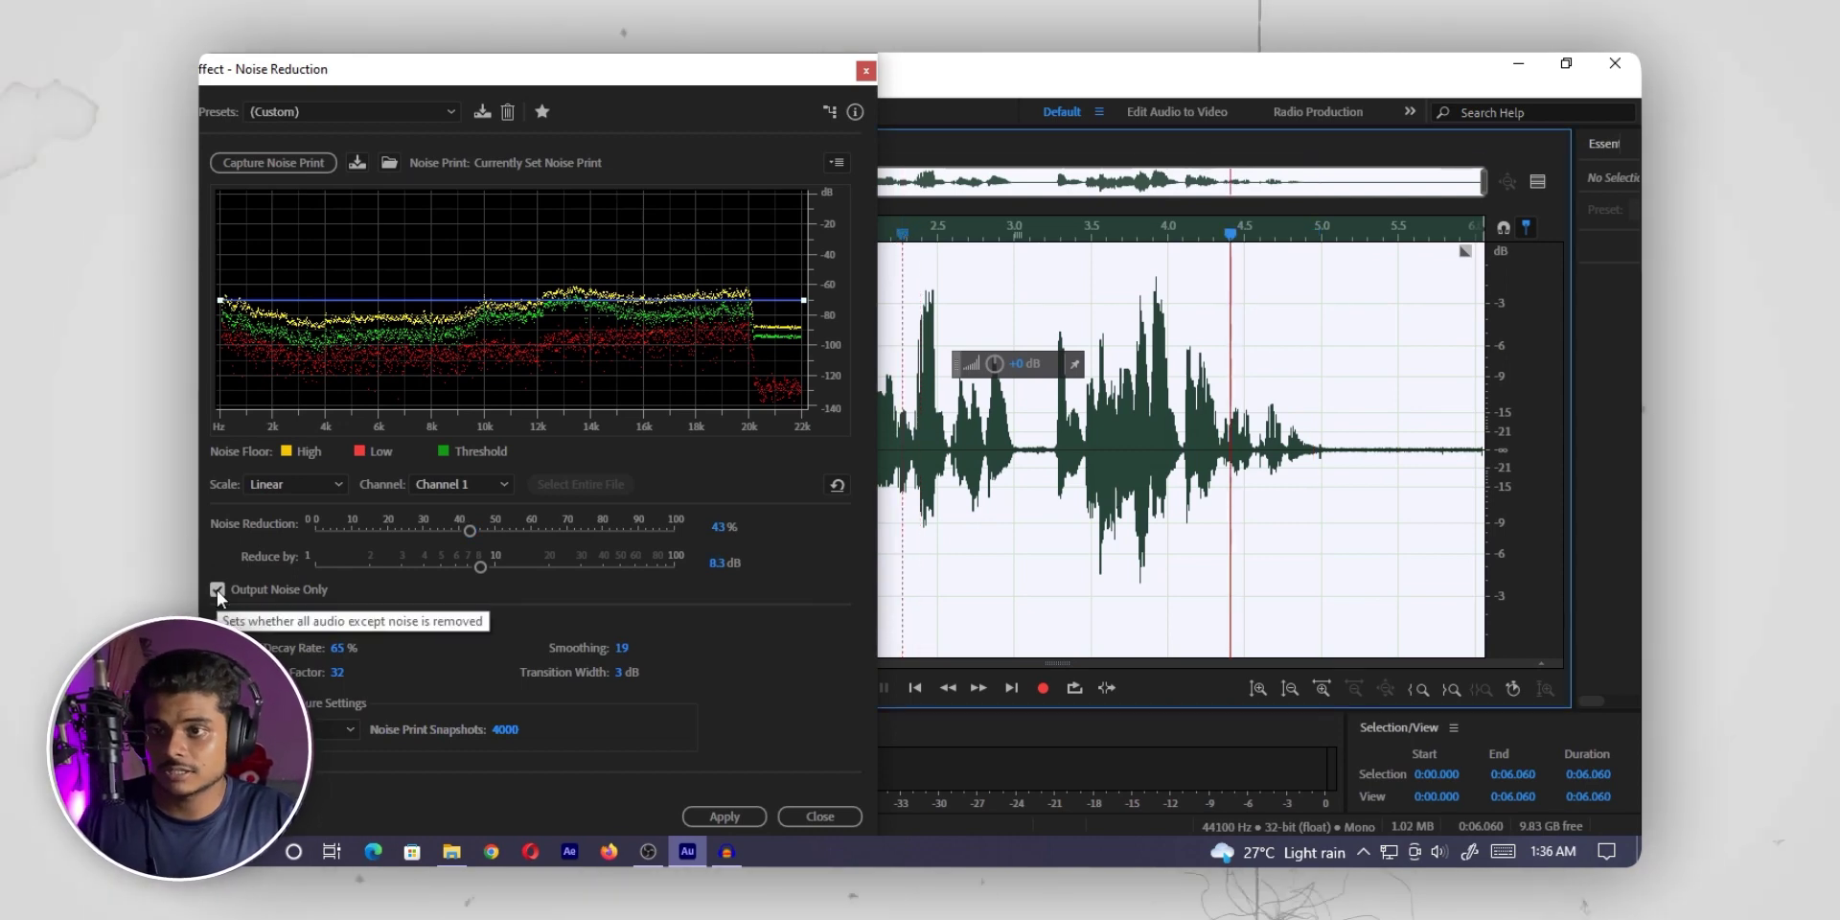
{"action": "left_click", "coordinate": [1224, 235]}
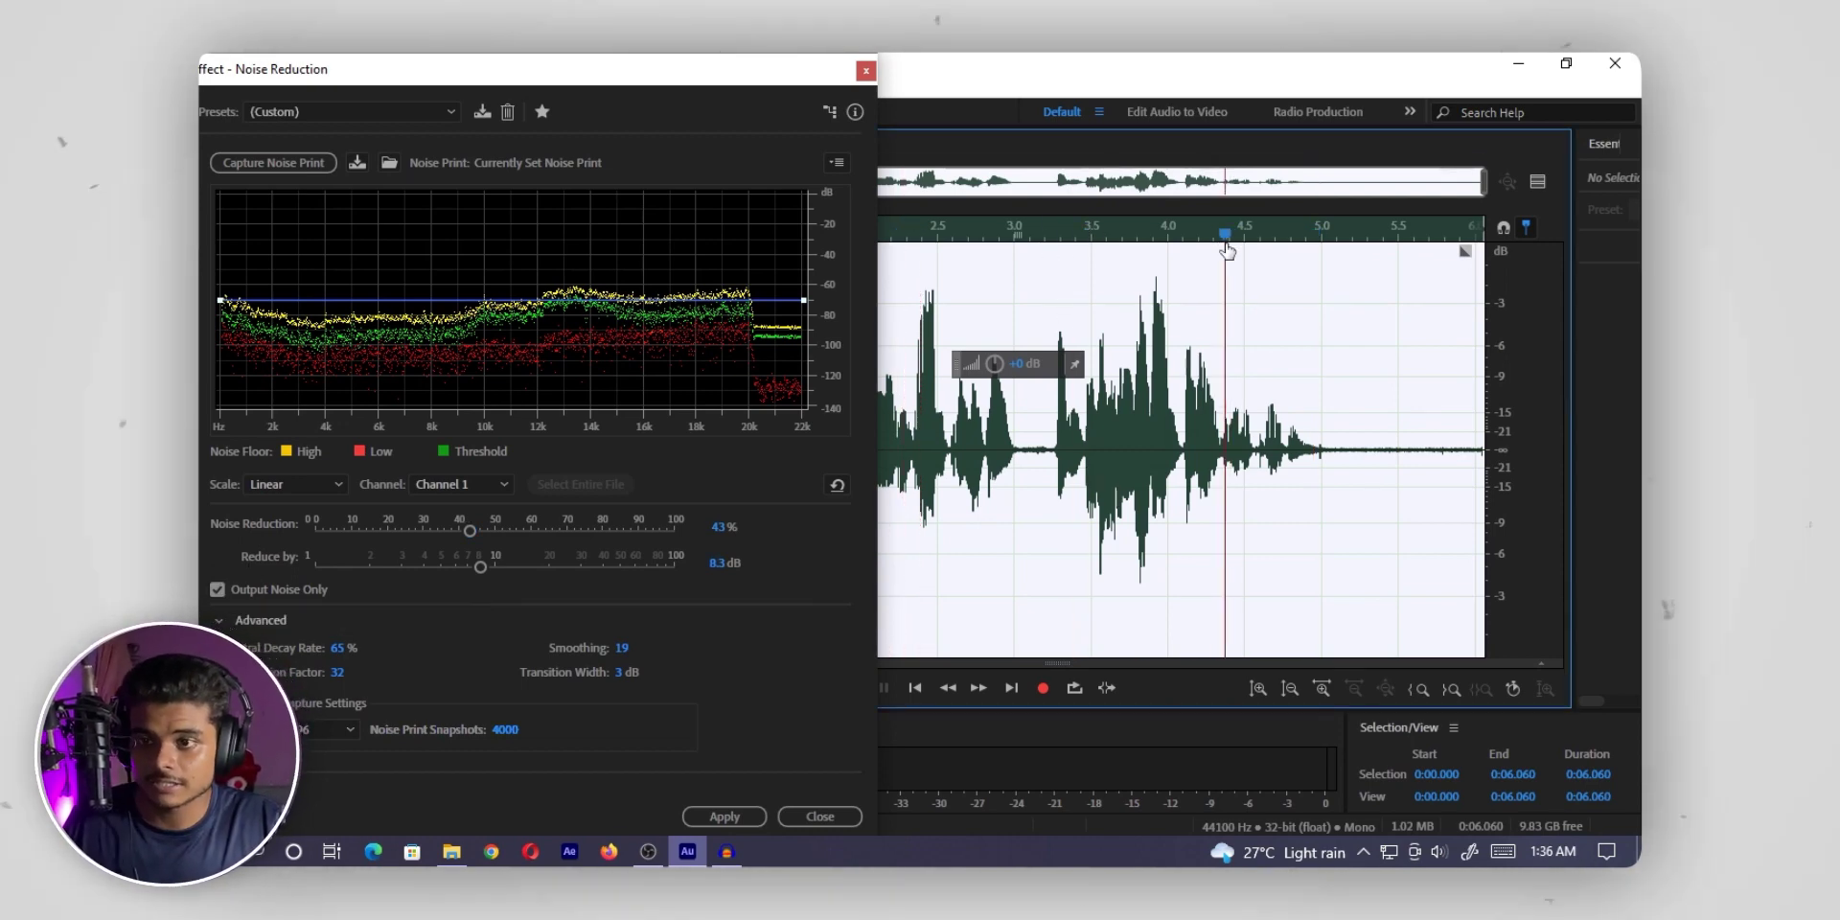
{"action": "left_click", "coordinate": [216, 590]}
{"action": "left_click", "coordinate": [934, 288]}
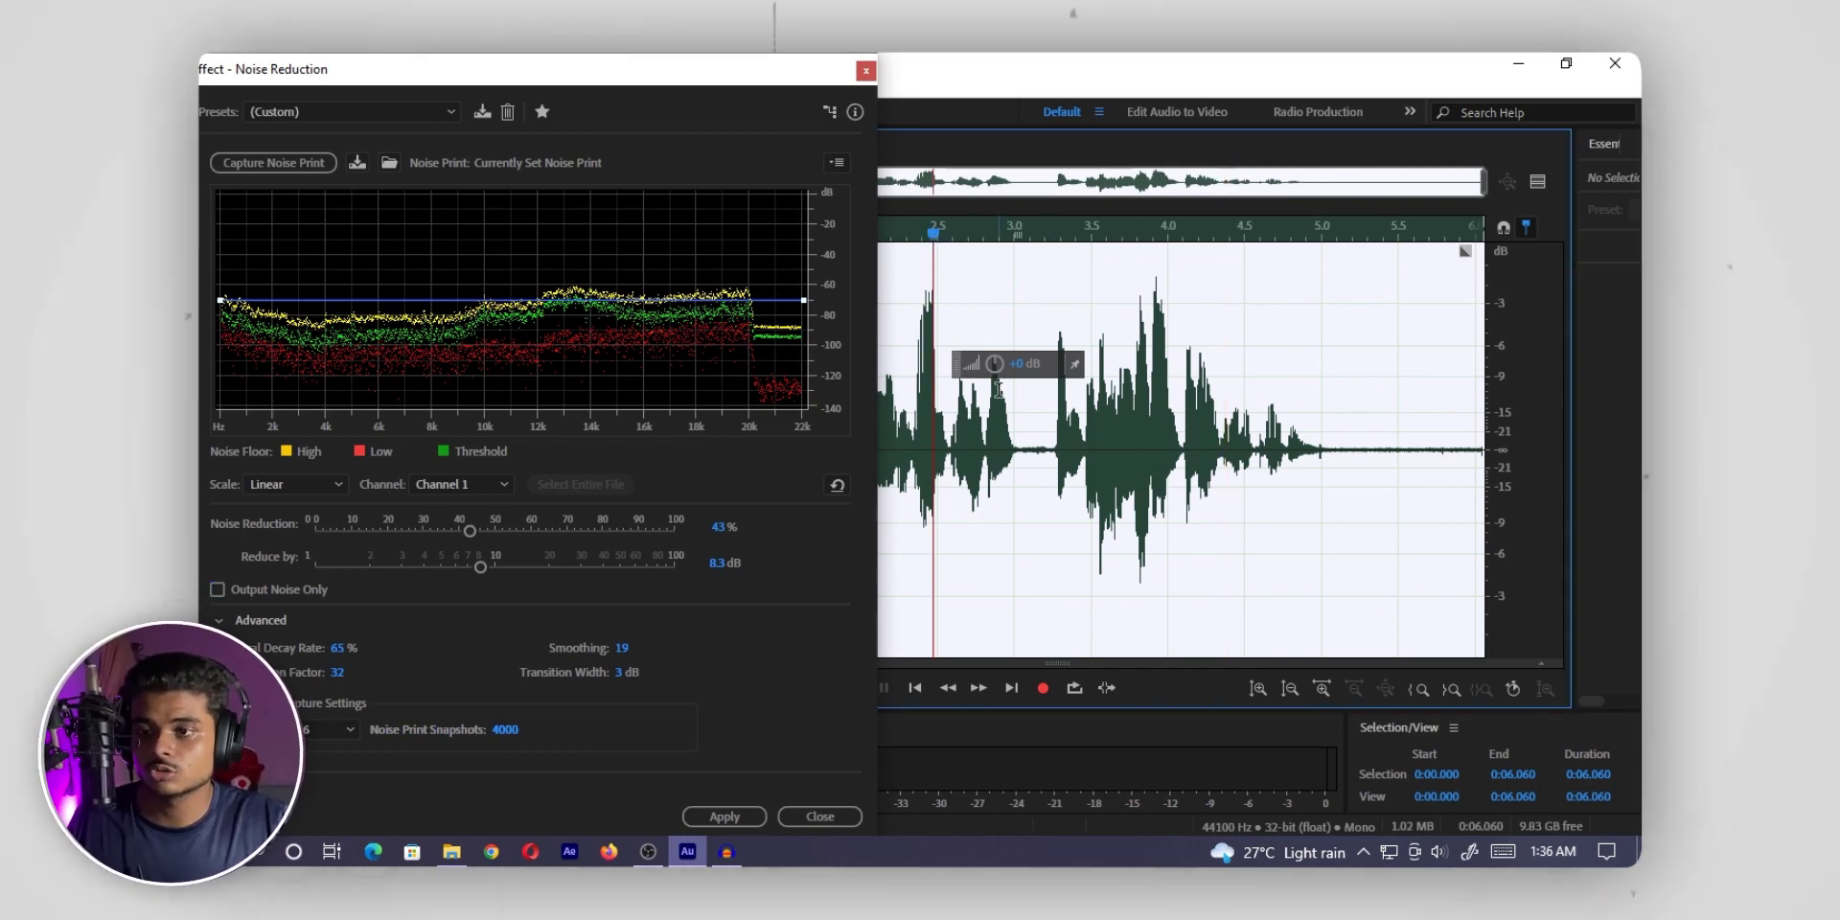
Step: Audition the noise-reduced recording from about 3.05 seconds and apply the Noise Reduction effect
{"action": "left_click", "coordinate": [1021, 467]}
{"action": "key", "text": "space"}
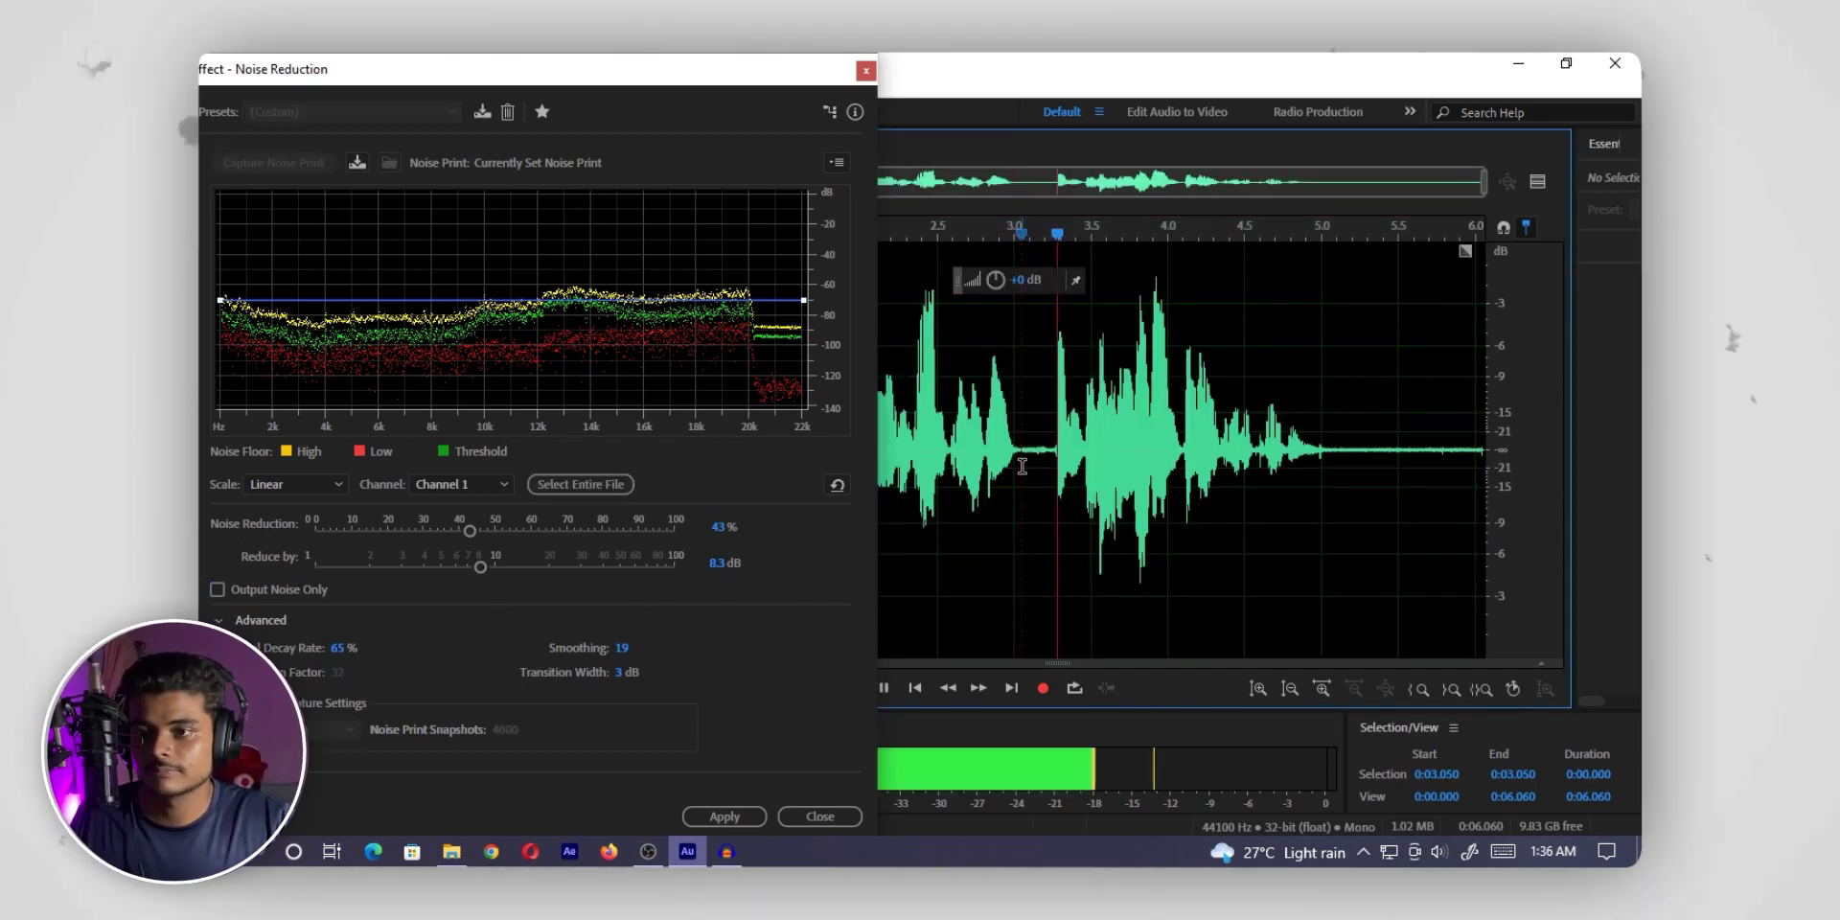
{"action": "key", "text": "space"}
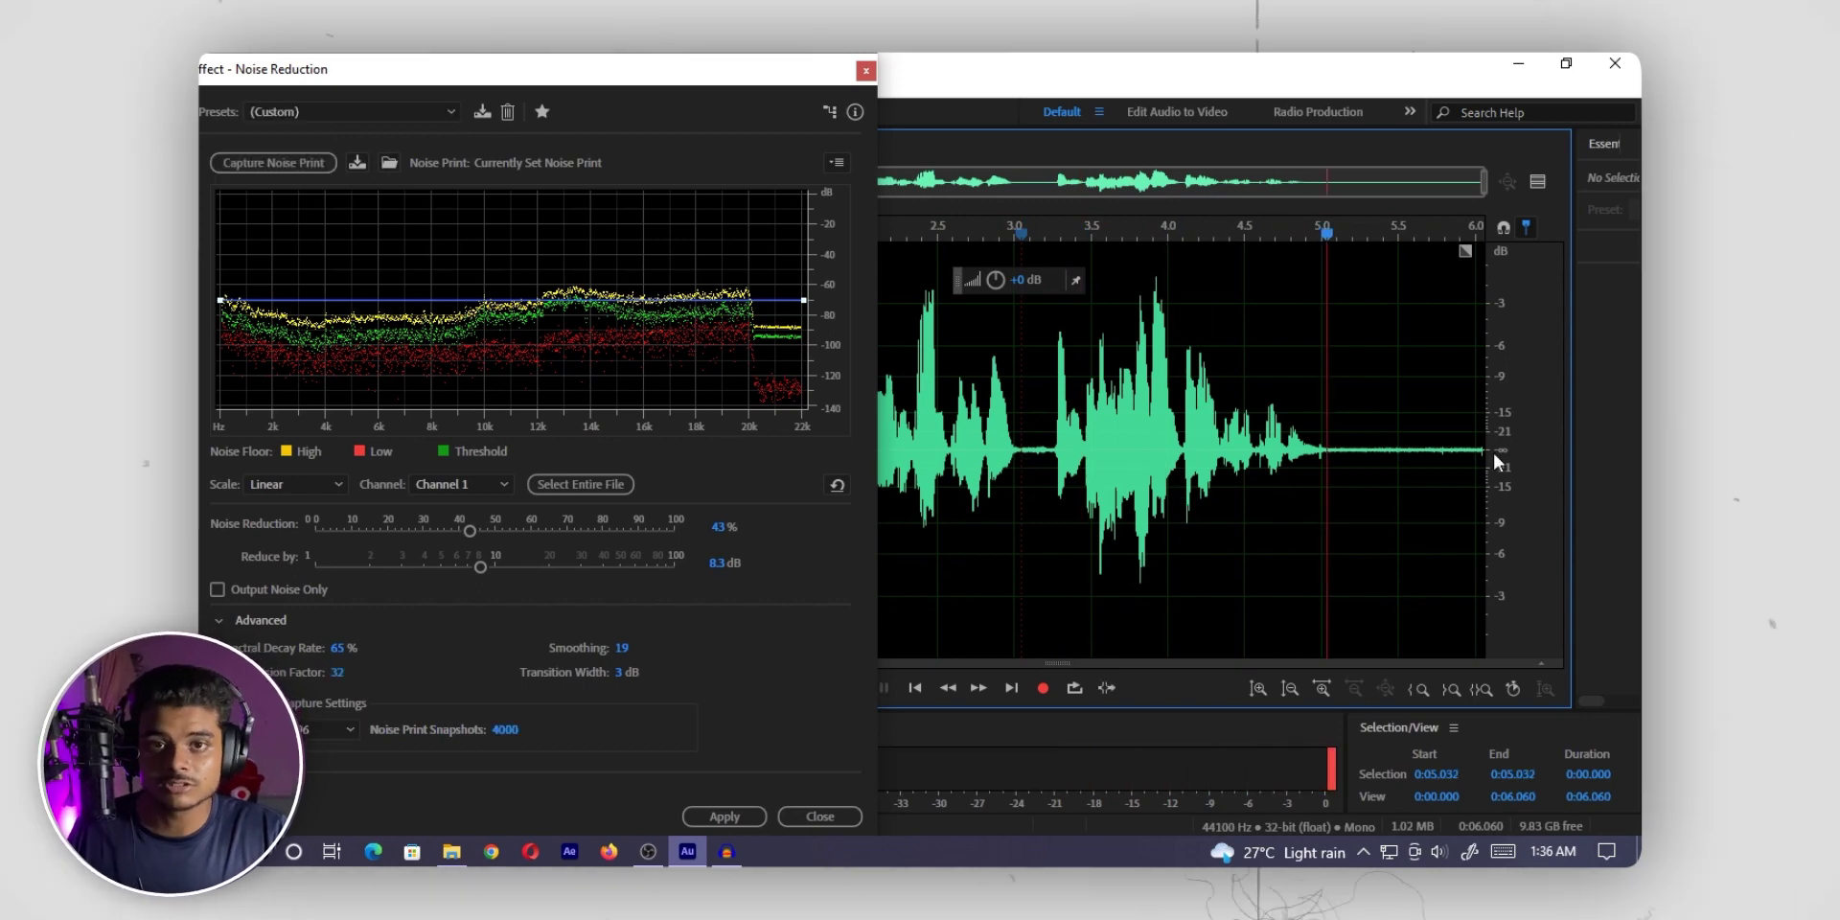
{"action": "left_click", "coordinate": [724, 816]}
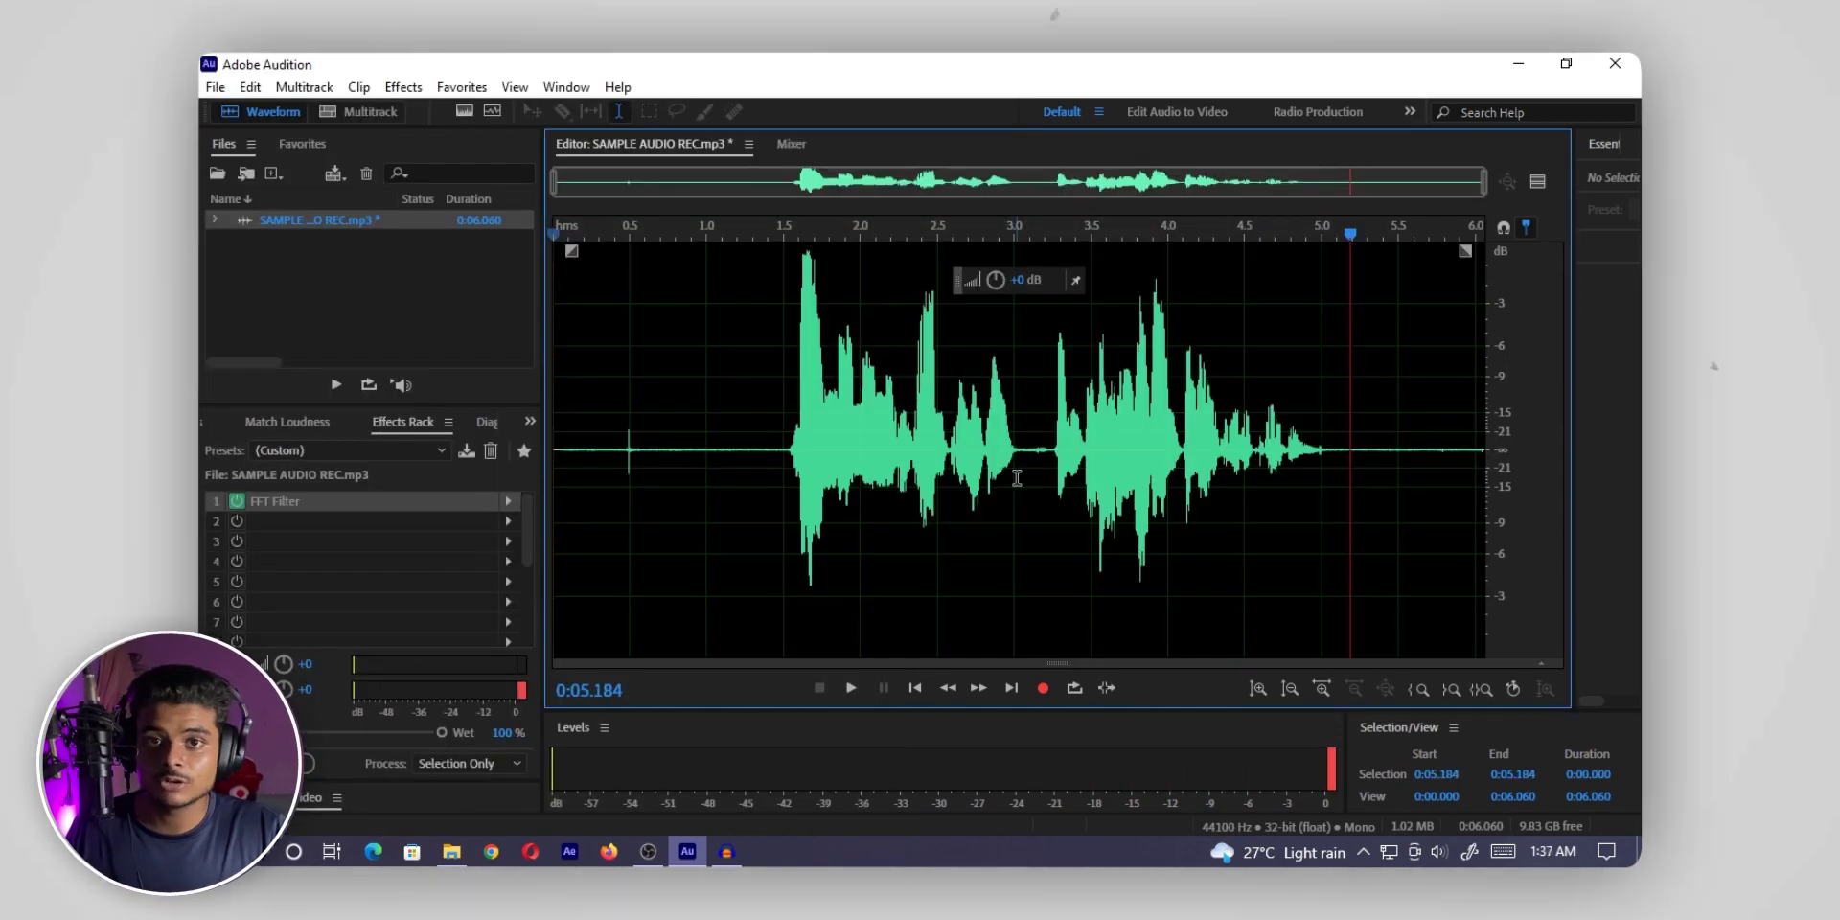
Step: Play the original SAMPLE AUDIO REC file from File Explorer, and play the processed version in Adobe Audition from about 1.525 seconds to compare them
{"action": "key", "text": "alt+Tab"}
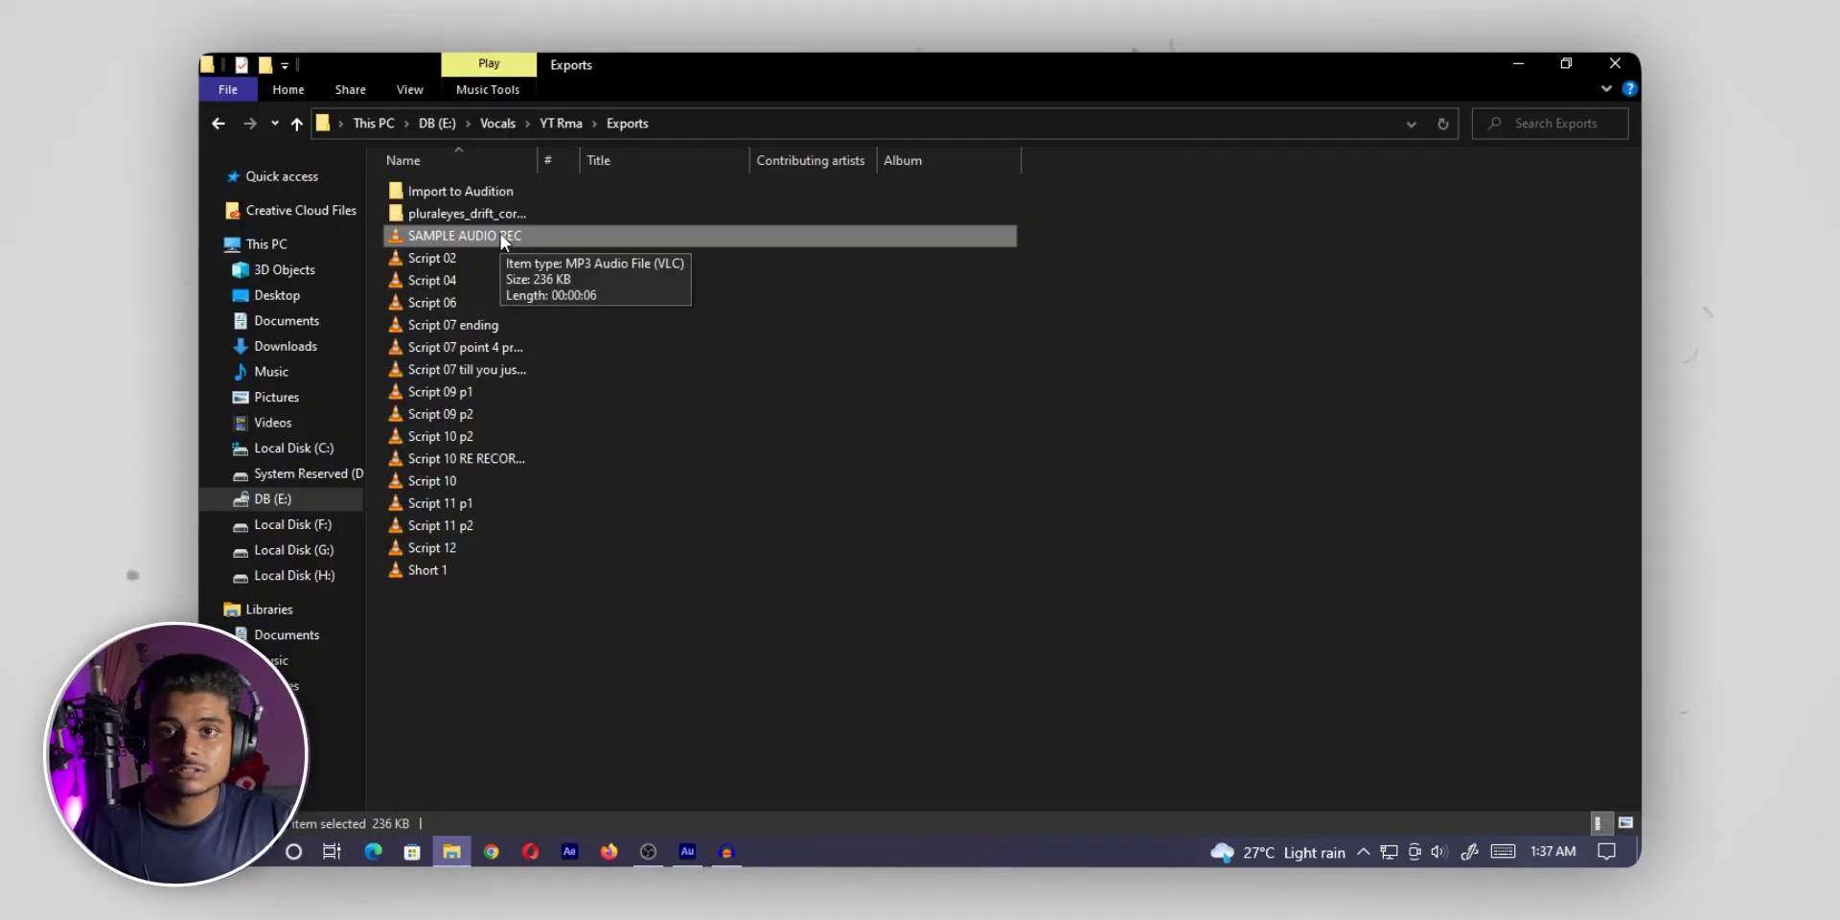
{"action": "double_click", "coordinate": [502, 237]}
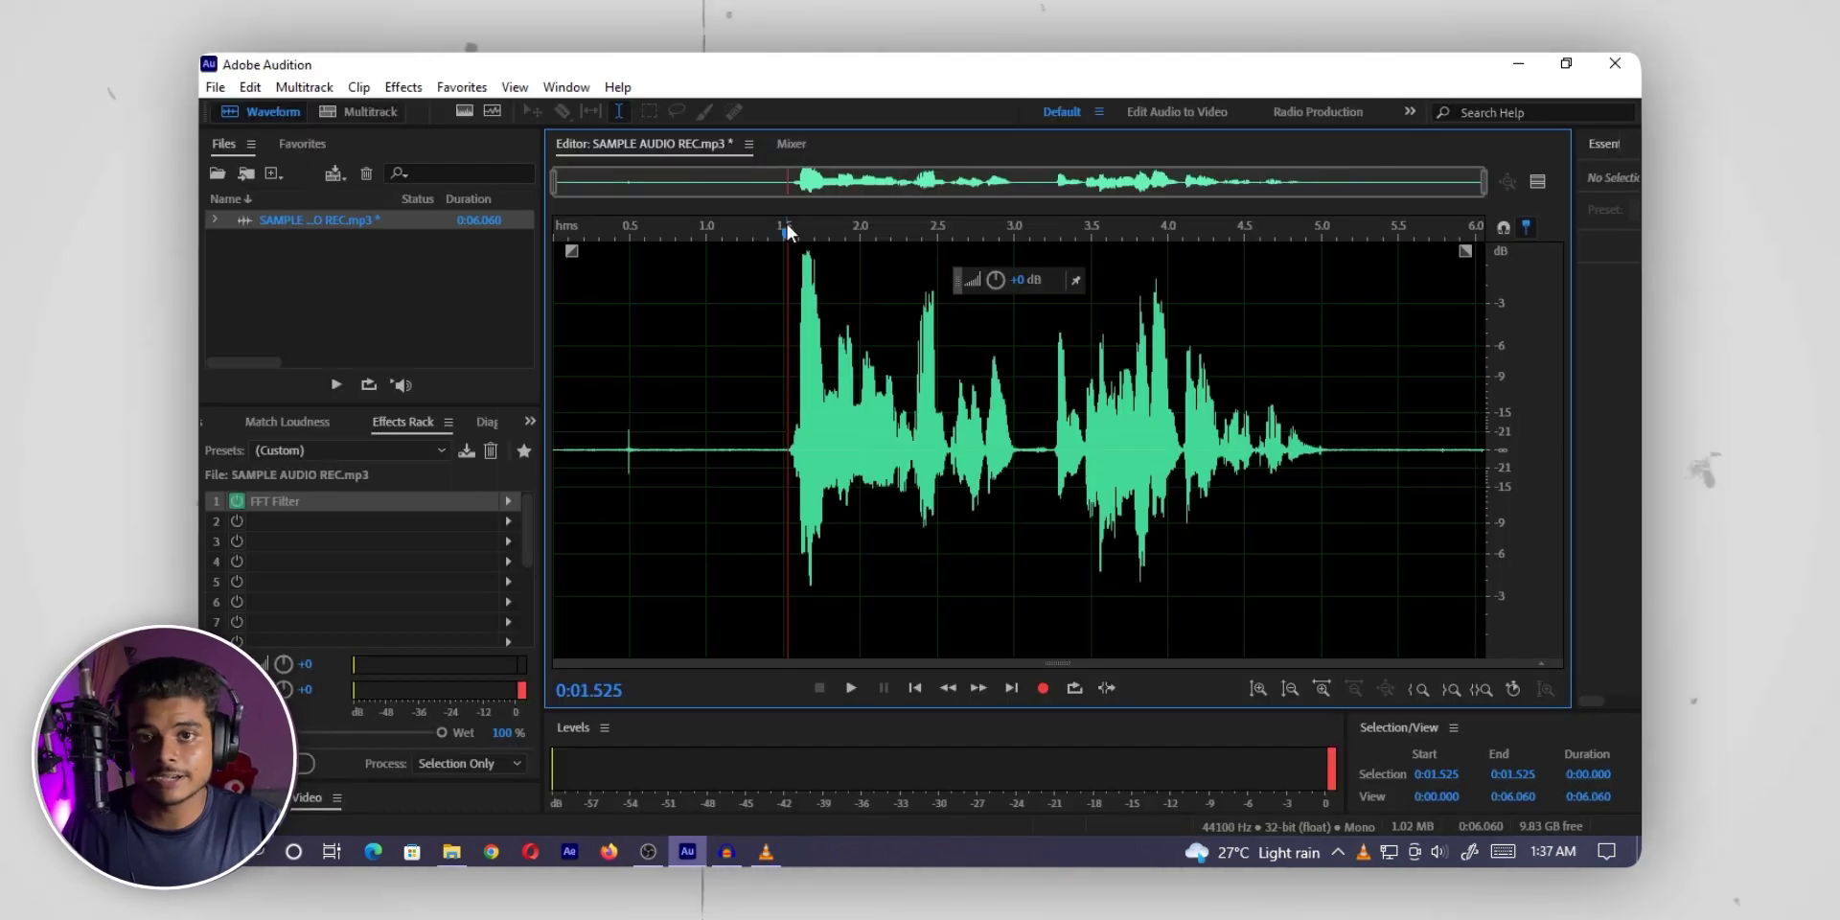
{"action": "key", "text": "space"}
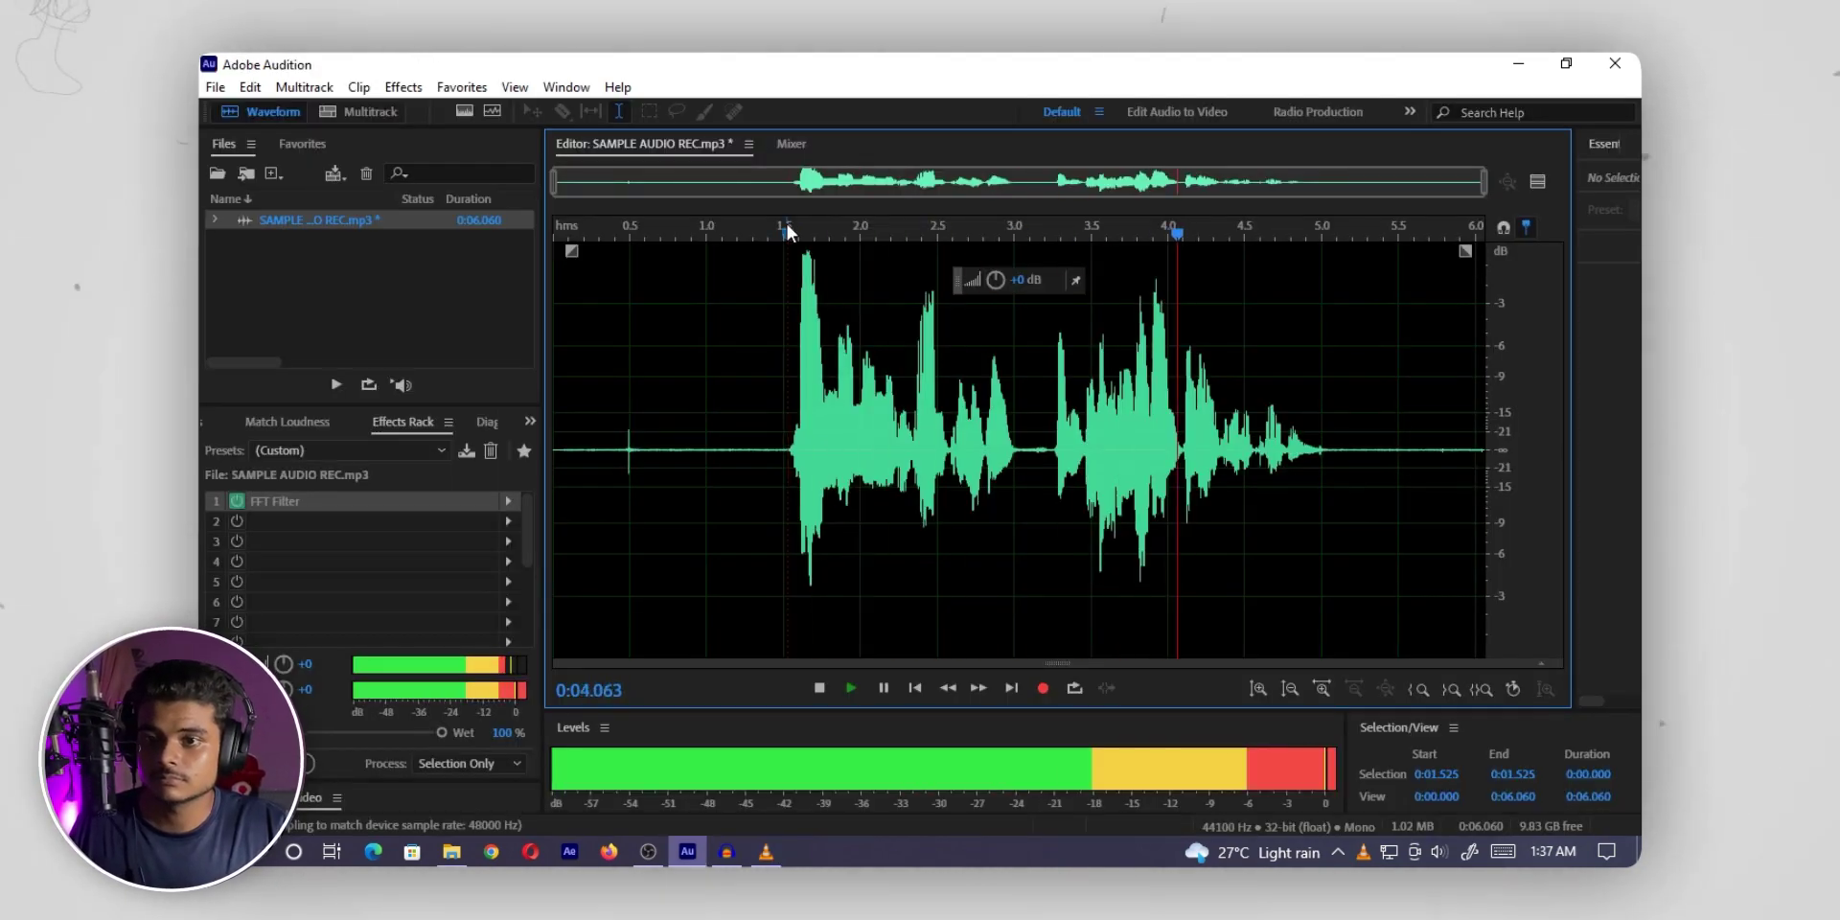
{"action": "key", "text": "space"}
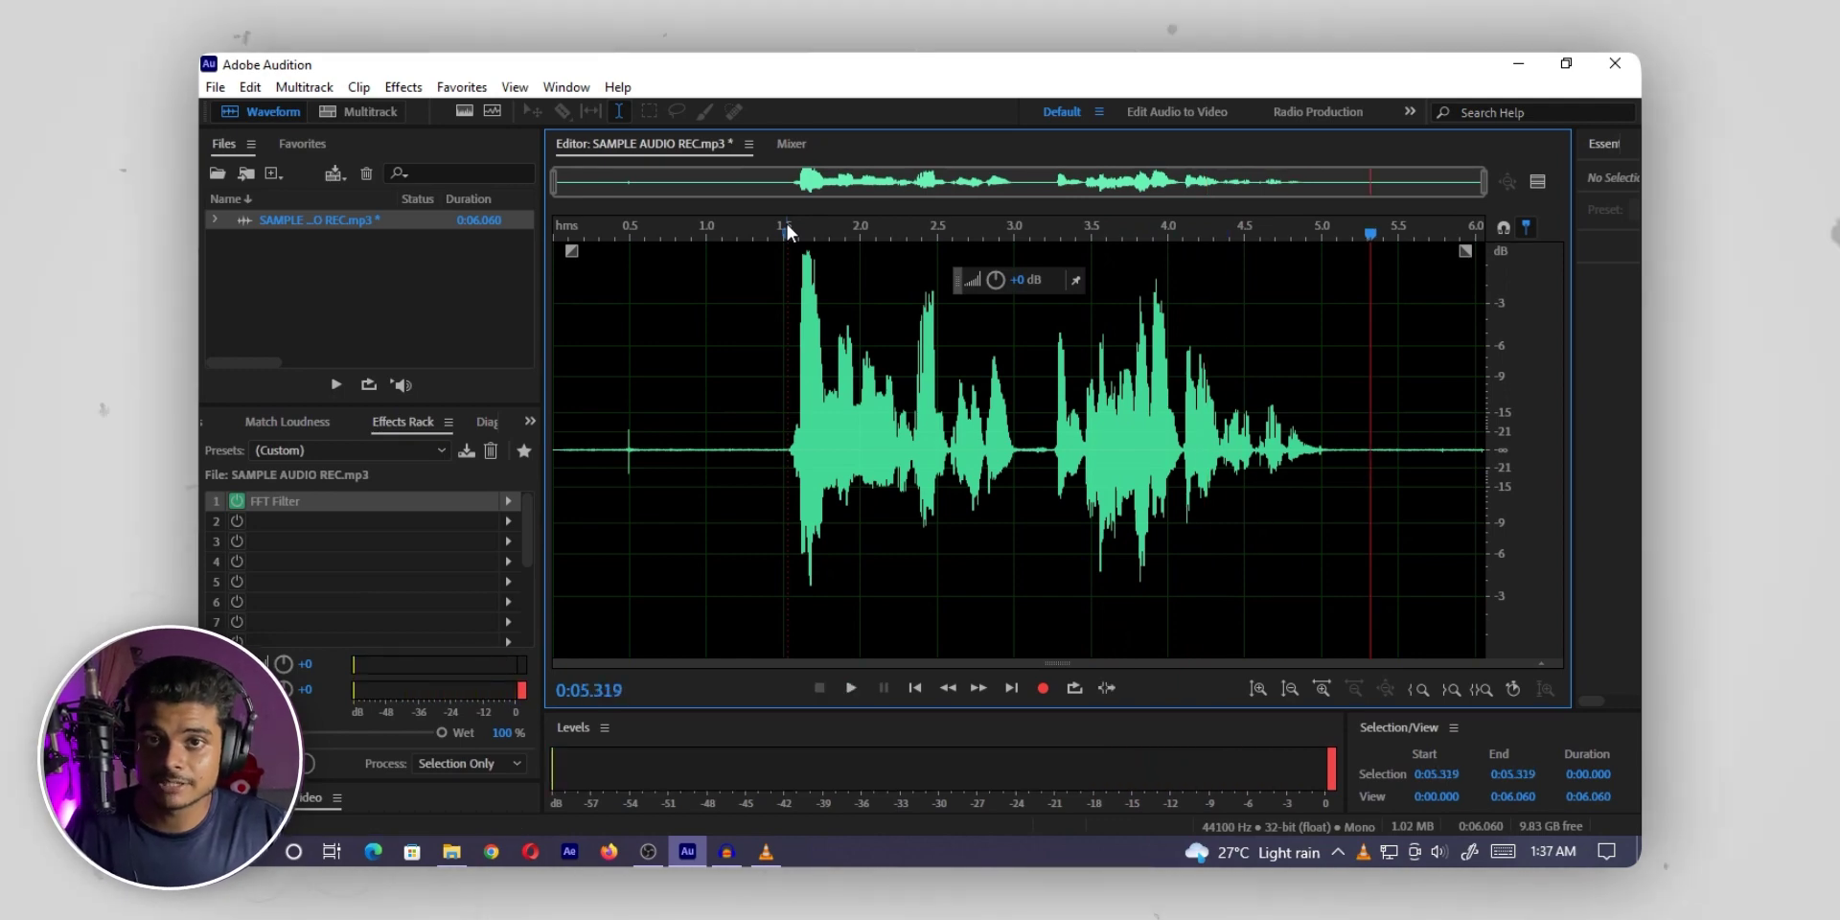